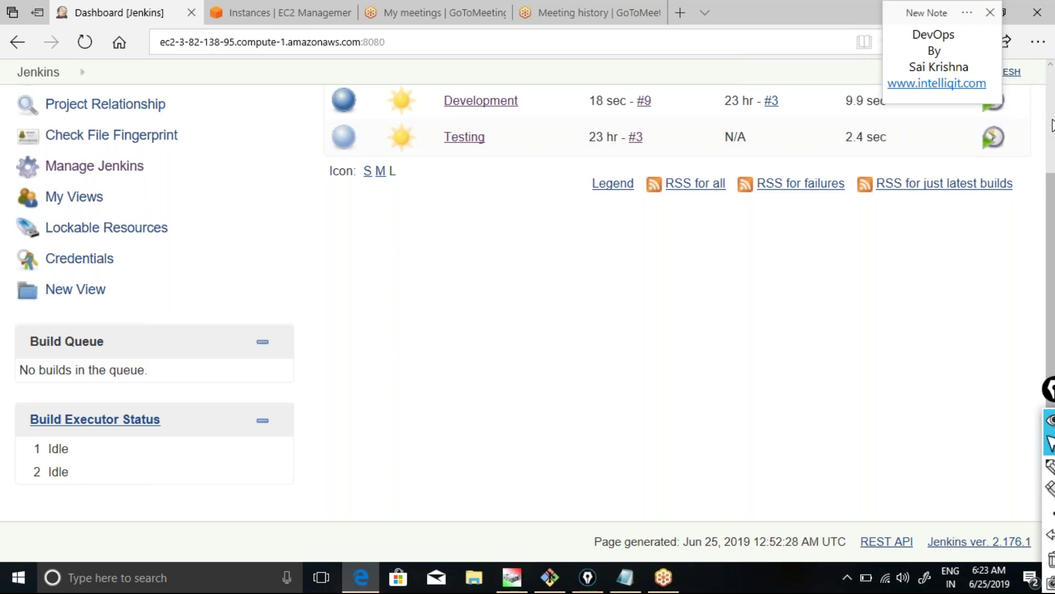
# Create a freestyle job named Dev-01 and jump to its Source Code Management settings.
pyautogui.scroll(3, 1048, 121)
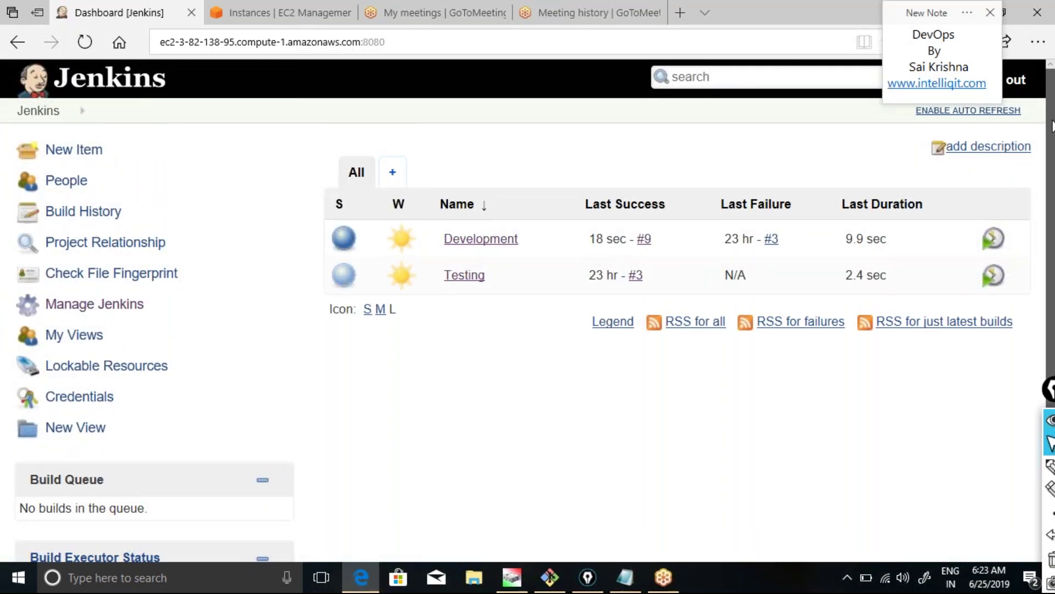
pyautogui.scroll(-1, 1051, 128)
pyautogui.scroll(-1, 1052, 129)
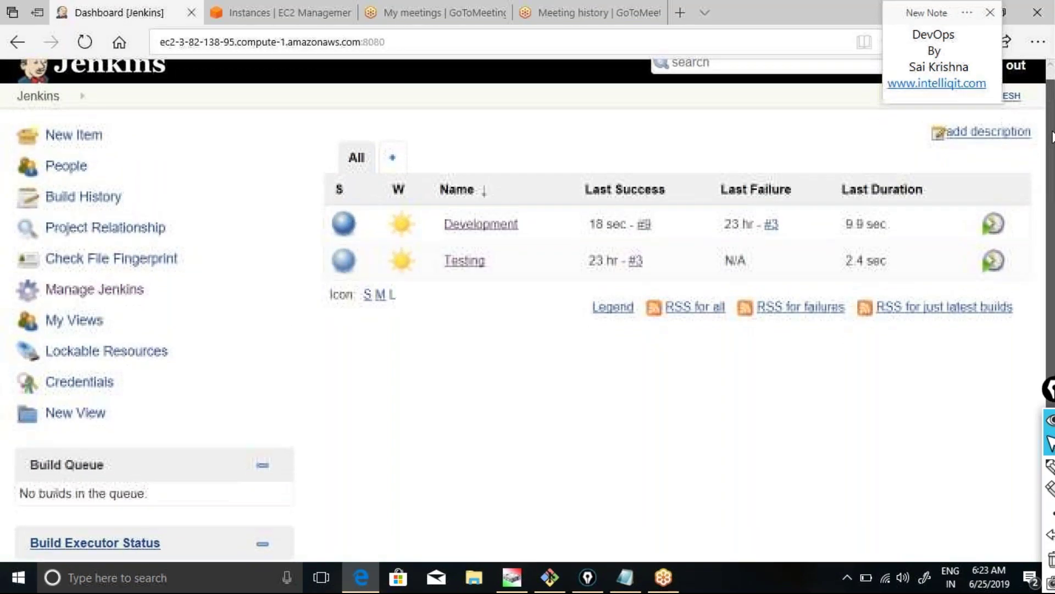
pyautogui.scroll(-1, 1052, 137)
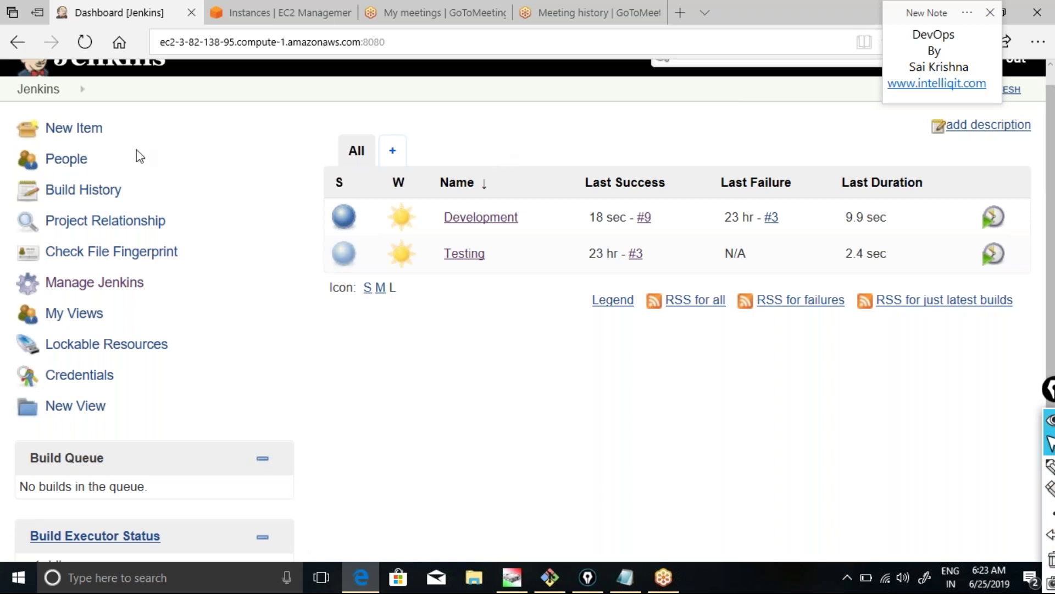
pyautogui.click(65, 132)
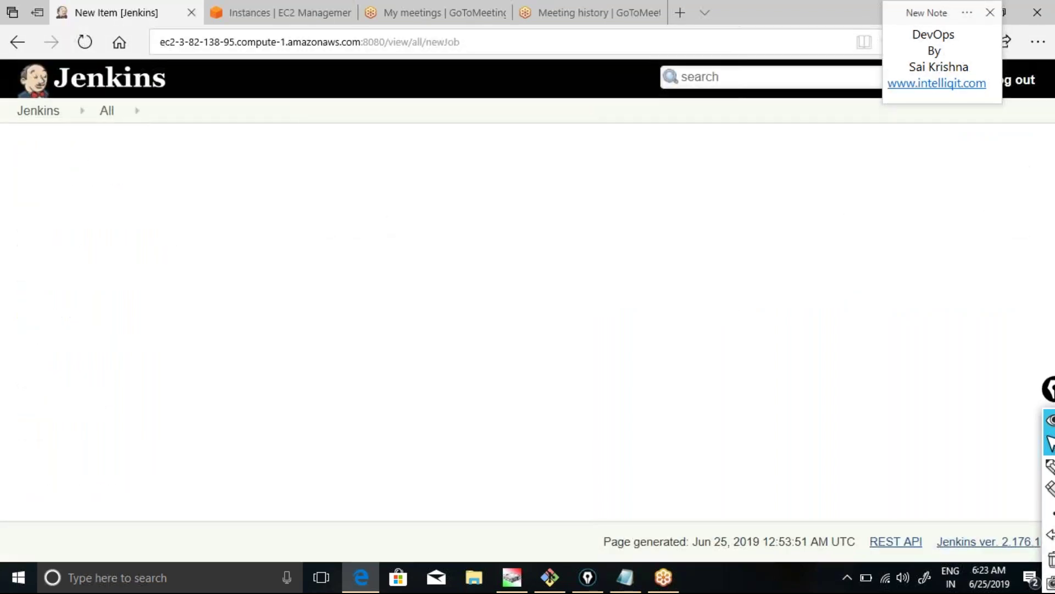
pyautogui.write('Dev')
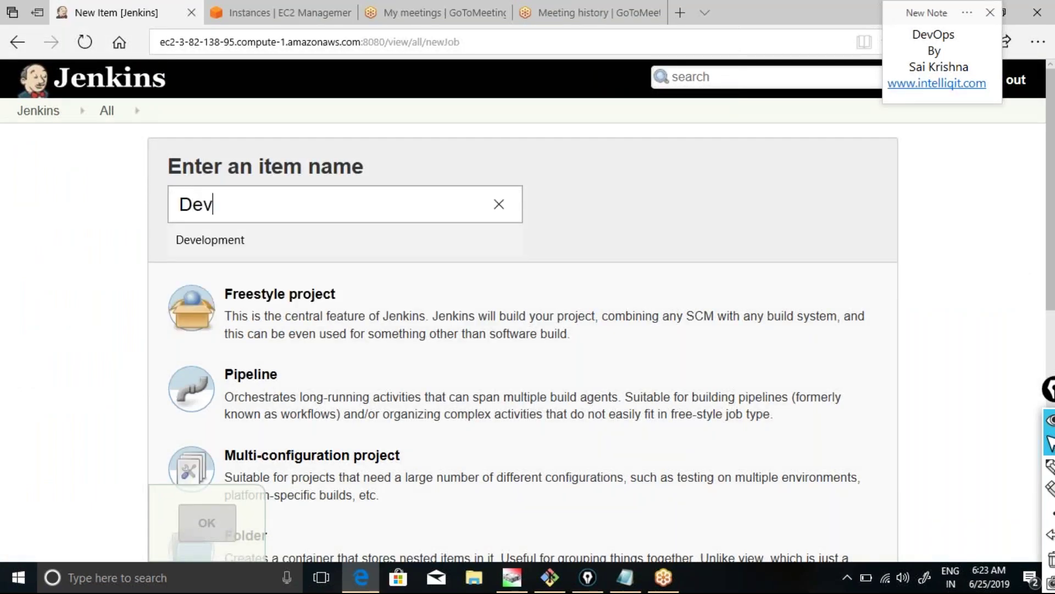
pyautogui.write('-01')
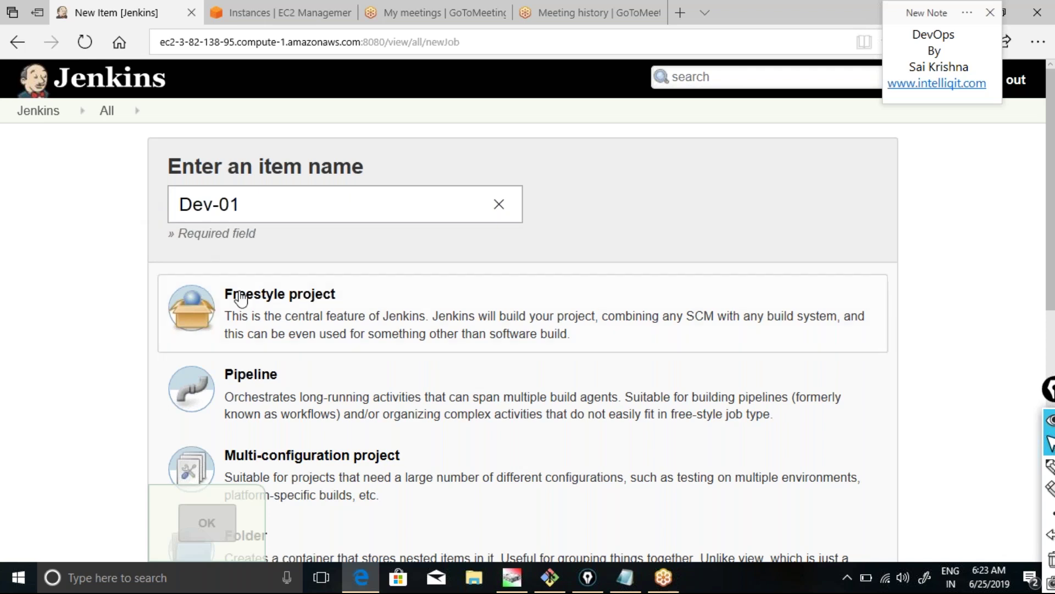
pyautogui.click(268, 319)
pyautogui.click(268, 319)
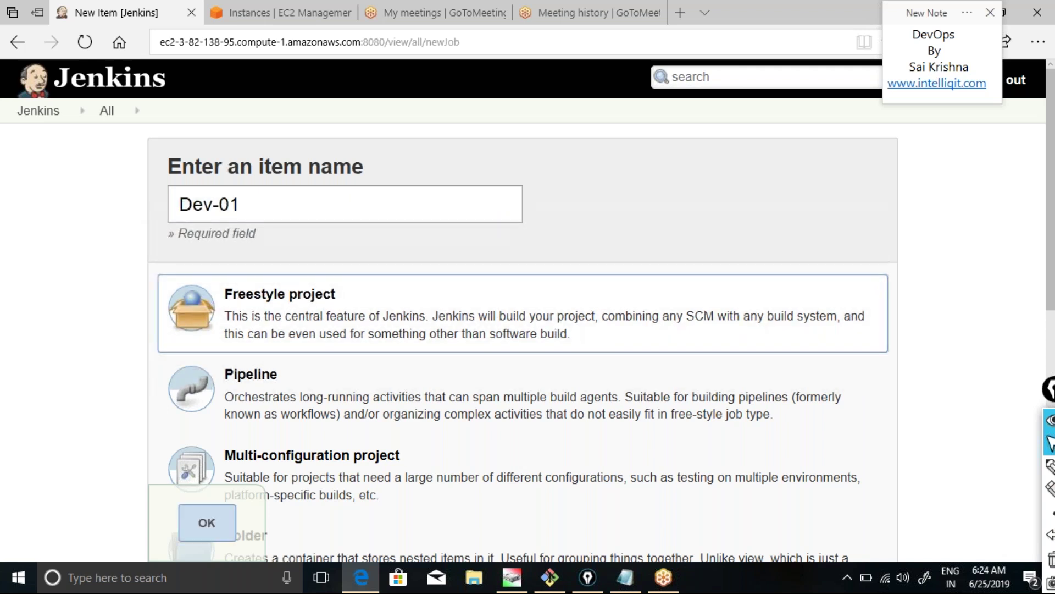
pyautogui.click(207, 525)
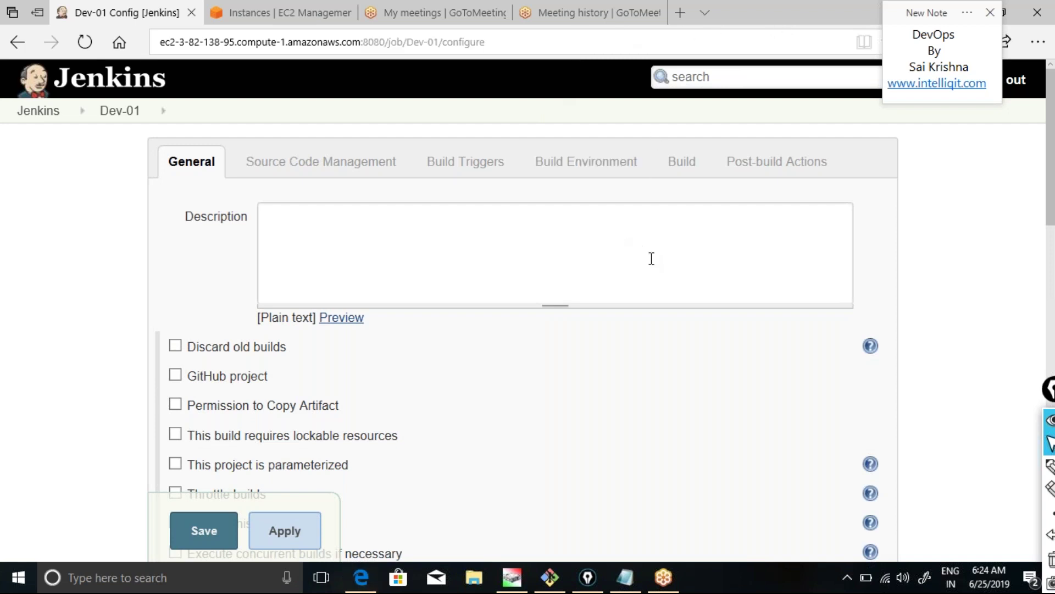
pyautogui.click(296, 167)
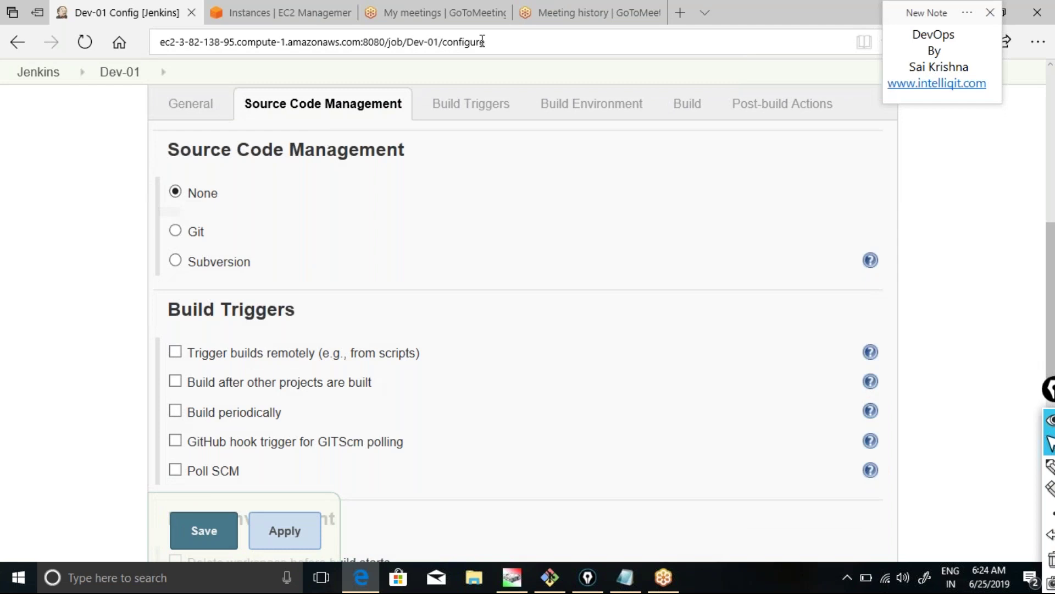
pyautogui.click(429, 14)
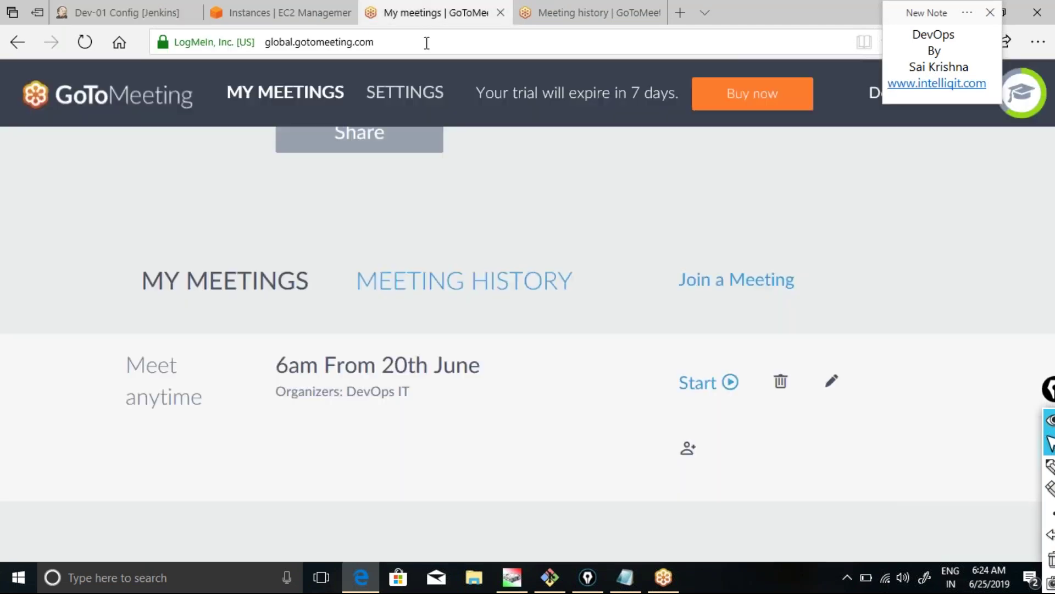
# Go to the GitHub profile page and open the maven repository.
pyautogui.click(425, 40)
pyautogui.write('github.com/')
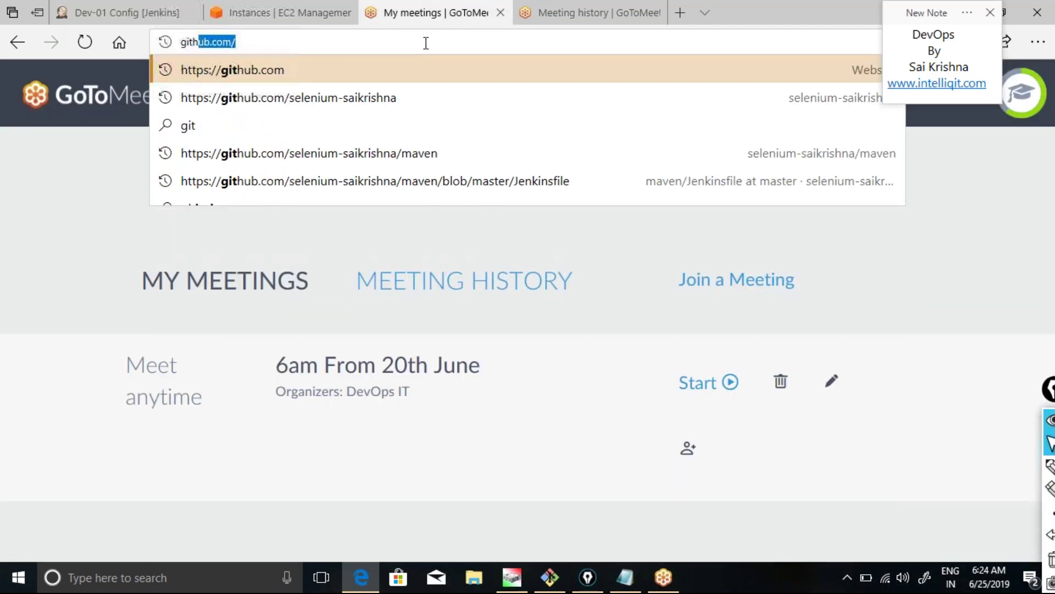
pyautogui.press('Down')
pyautogui.press('Return')
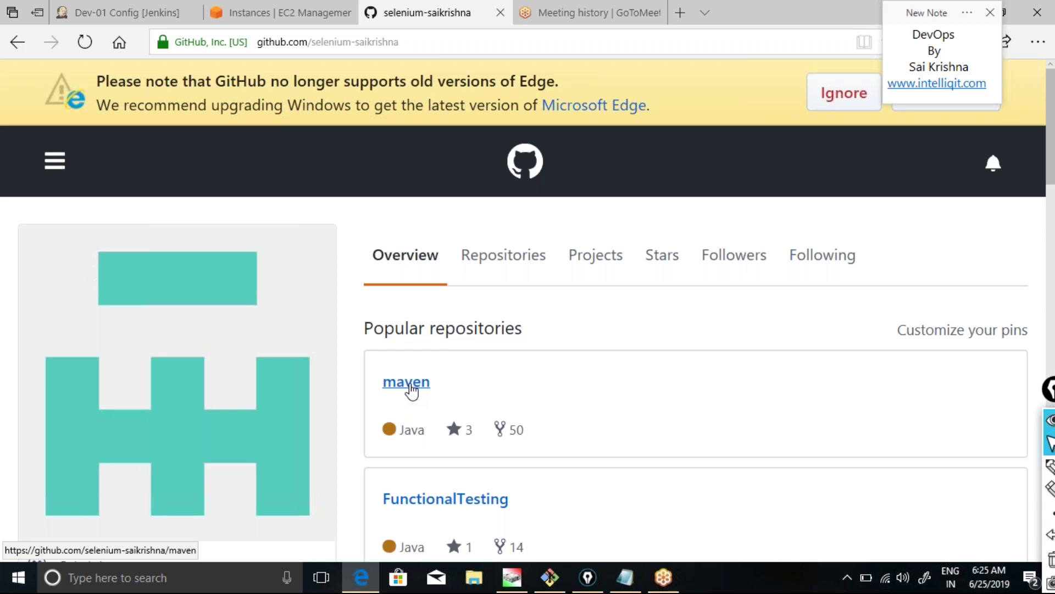
pyautogui.click(411, 392)
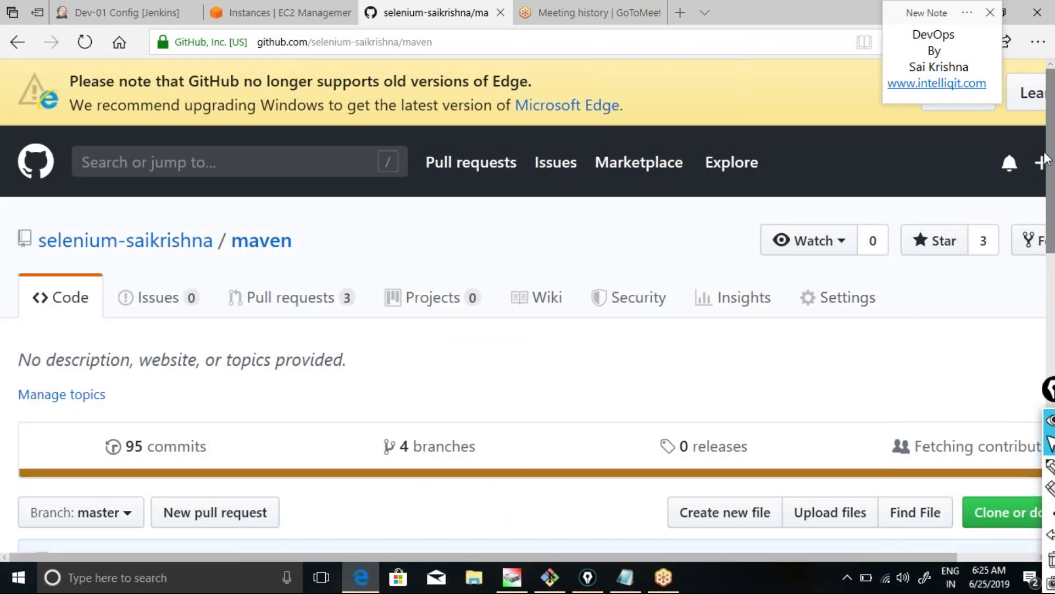
# Adjust the browser zoom level so the repository page fits the window.
pyautogui.moveTo(937, 12); pyautogui.dragTo(893, 12)
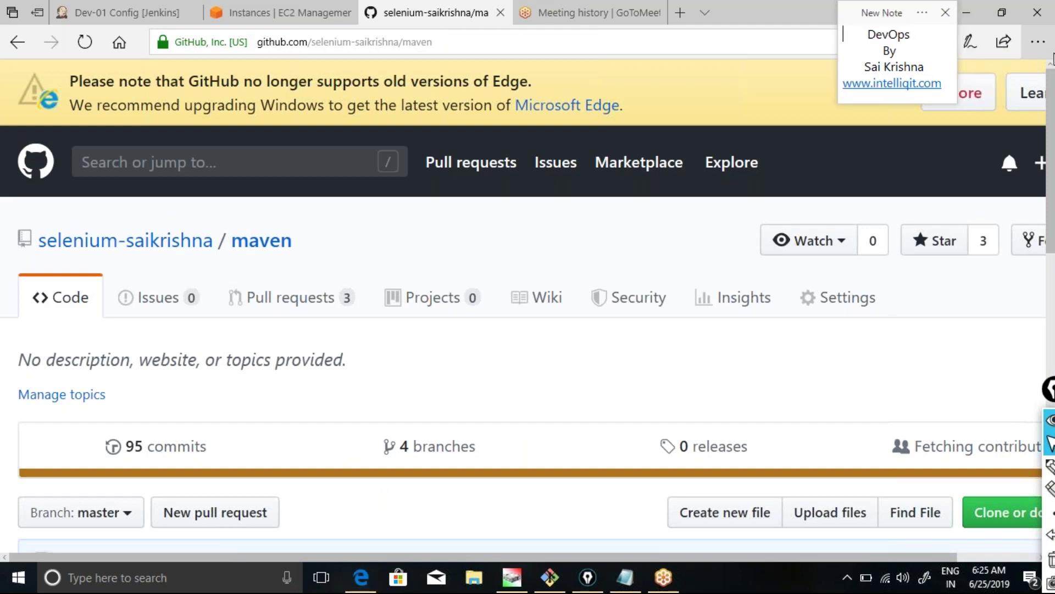
pyautogui.click(1039, 44)
pyautogui.click(957, 156)
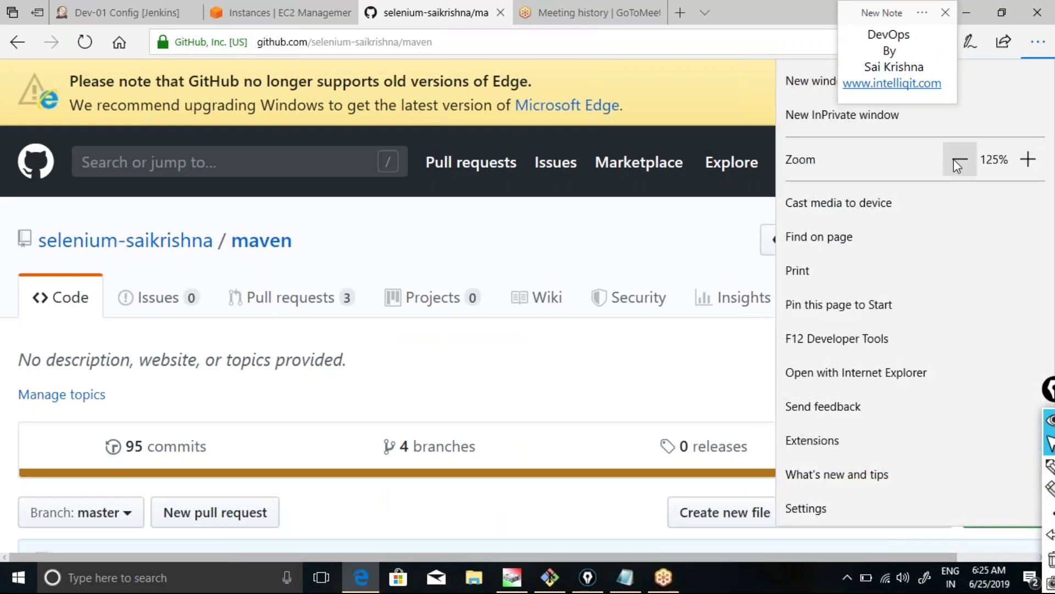
pyautogui.click(956, 159)
pyautogui.click(702, 233)
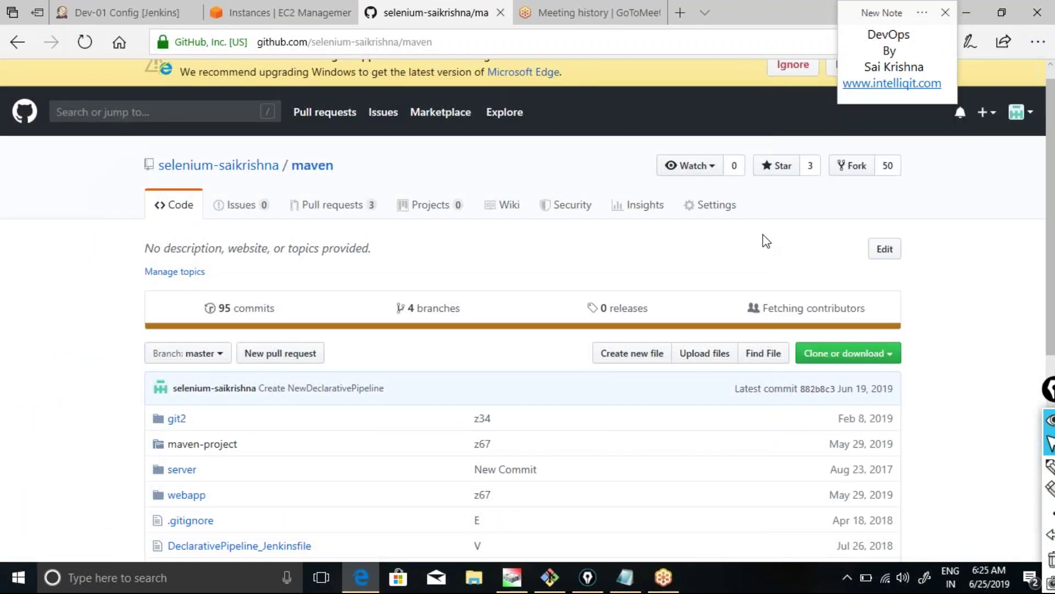
pyautogui.click(1038, 42)
pyautogui.click(1027, 159)
pyautogui.click(1027, 159)
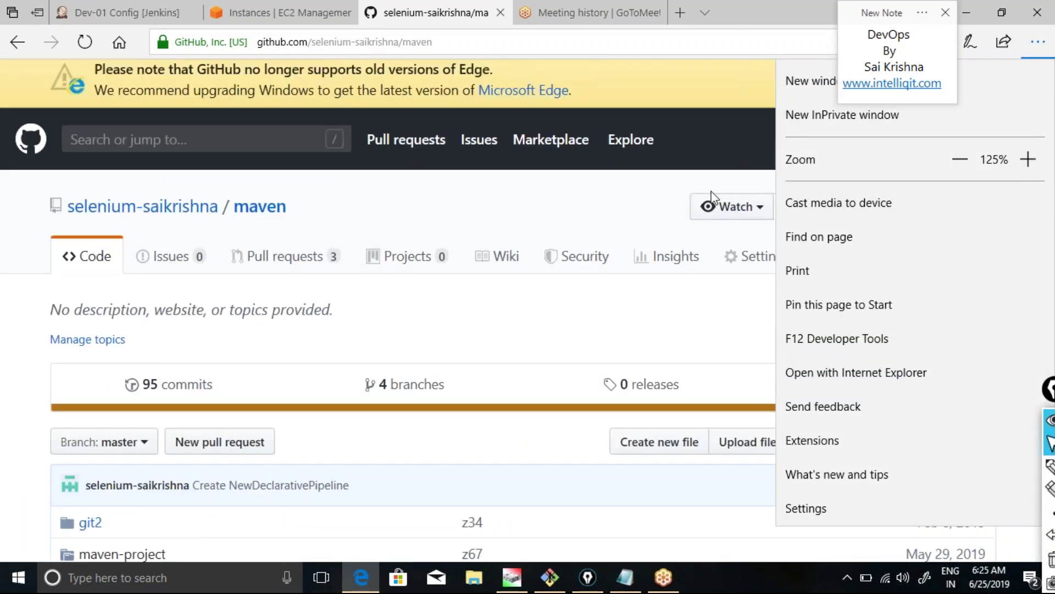
pyautogui.click(651, 199)
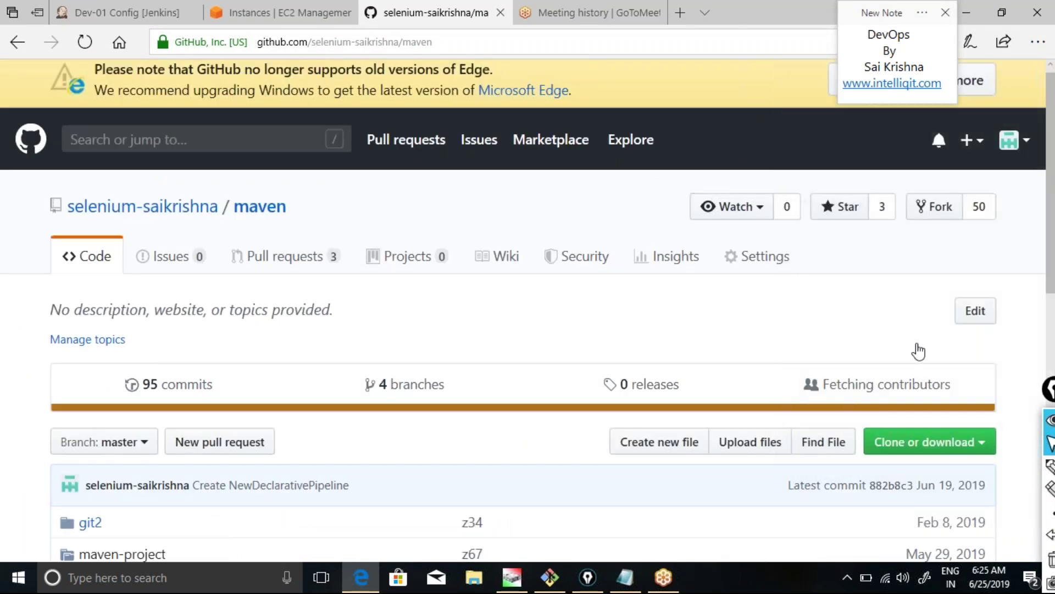
# Show the maven repository's clone address and select the full HTTPS URL.
pyautogui.click(961, 456)
pyautogui.doubleClick(917, 543)
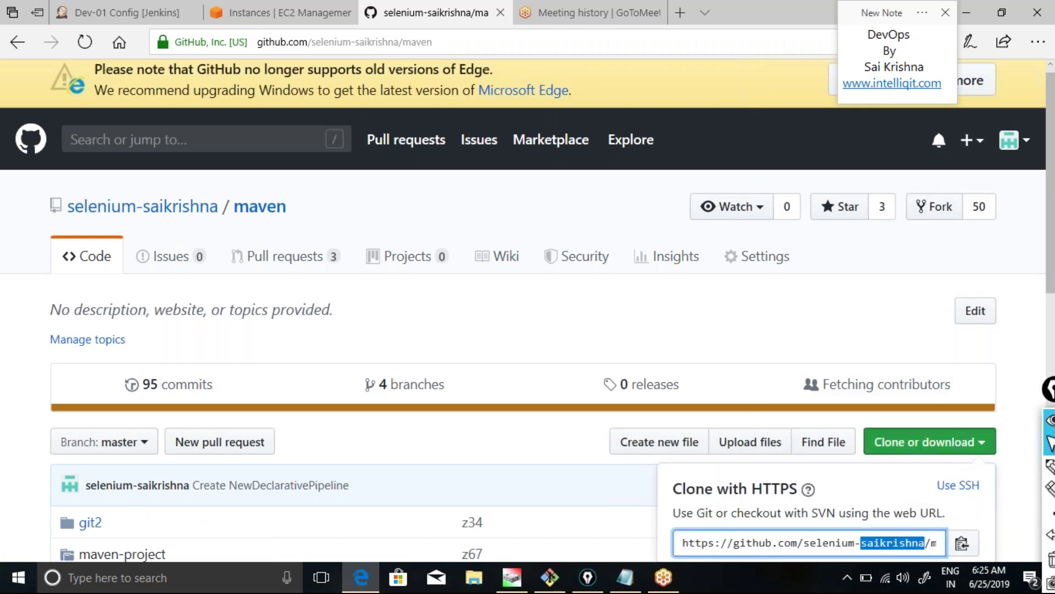
pyautogui.moveTo(684, 543); pyautogui.dragTo(953, 546)
pyautogui.hotkey('ctrl', 'c')
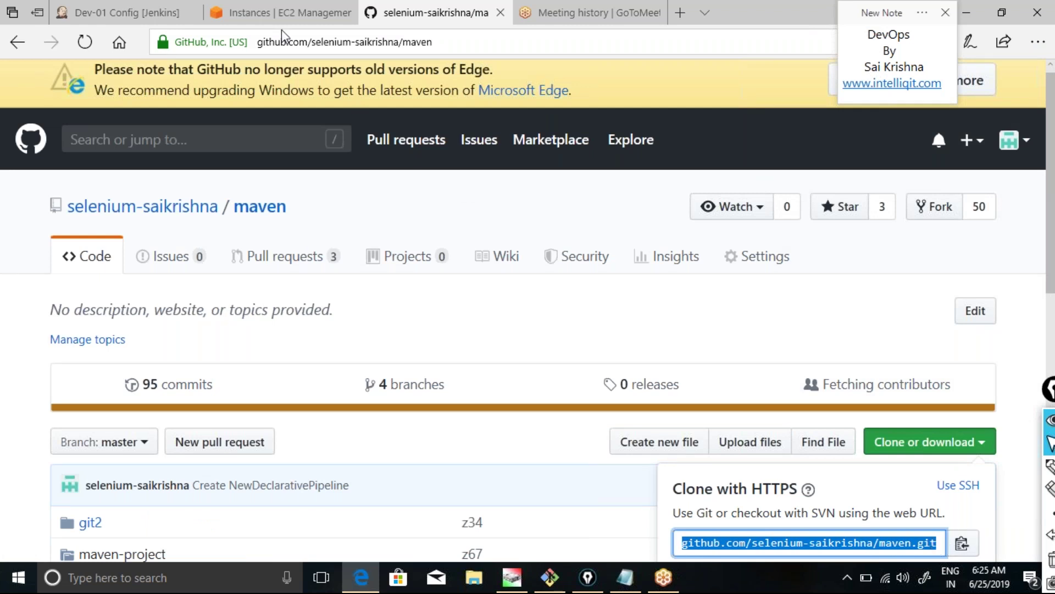
# Set Dev-01's source control to Git with the pasted maven.git URL and apply.
pyautogui.click(124, 13)
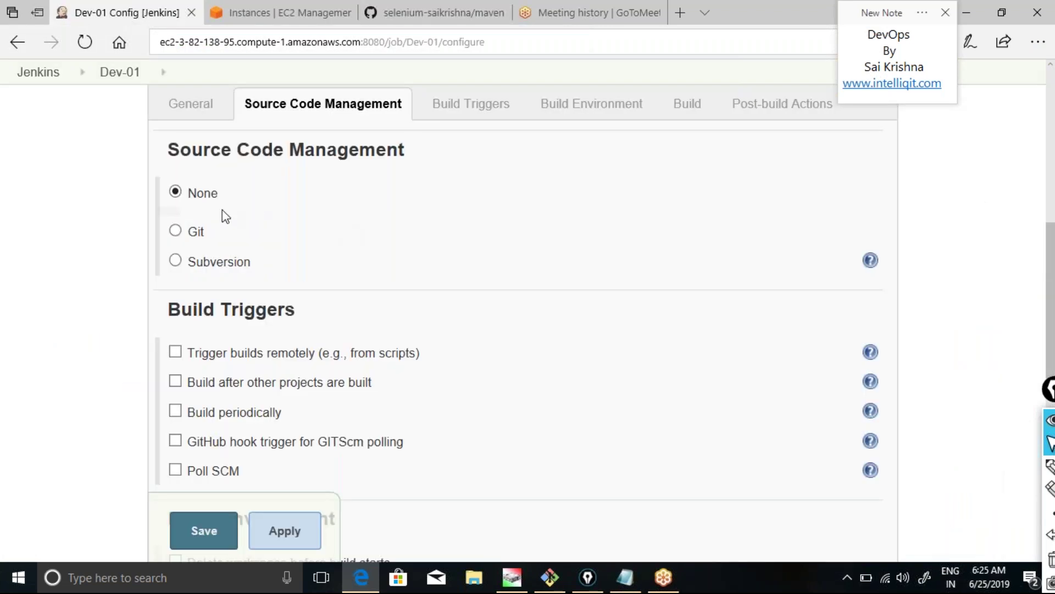
pyautogui.click(176, 232)
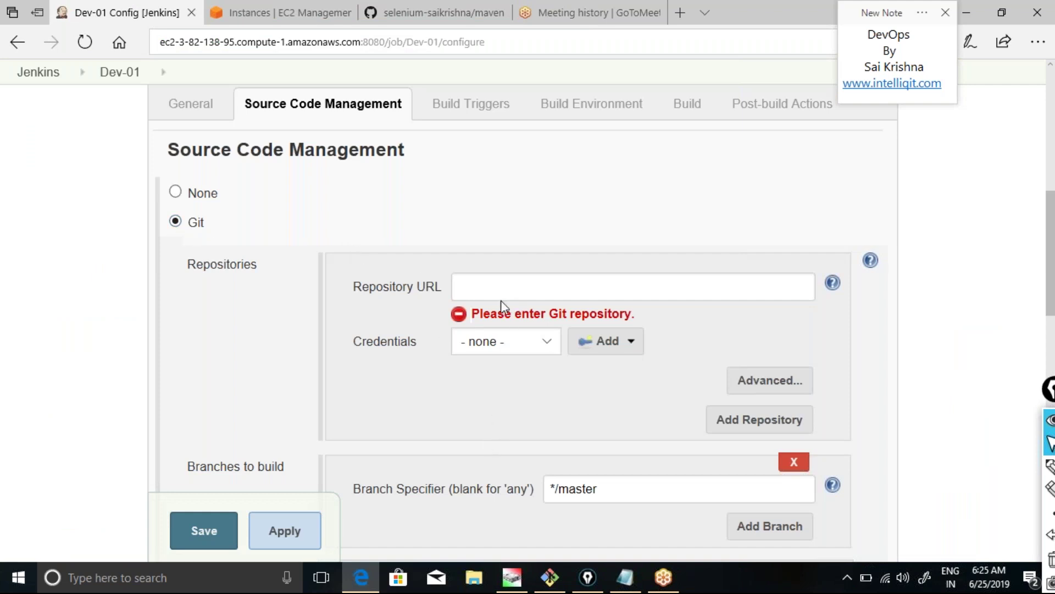
pyautogui.hotkey('ctrl', 'v')
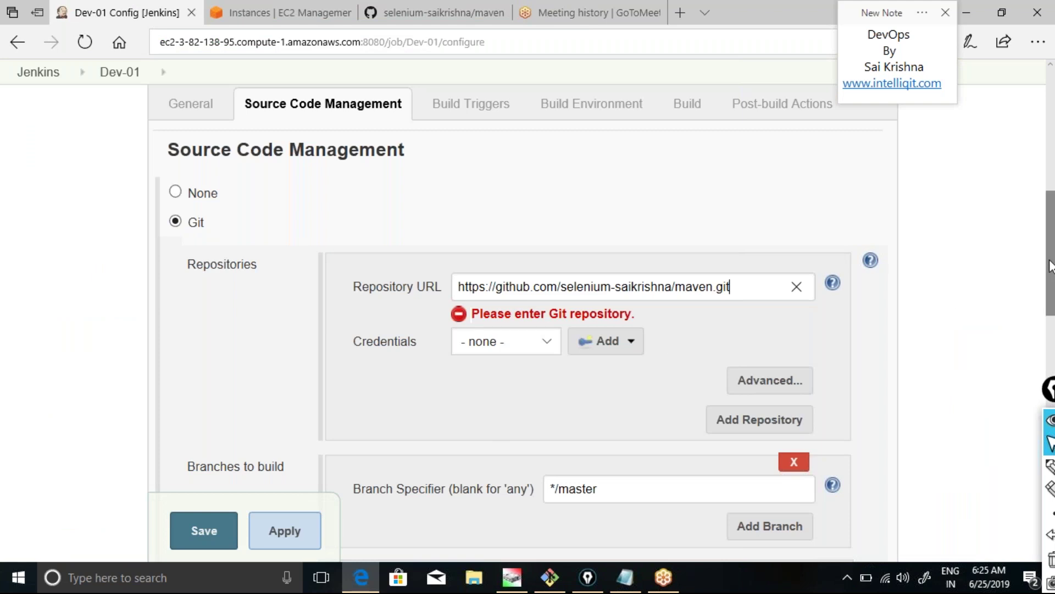
pyautogui.moveTo(1047, 266); pyautogui.dragTo(1051, 312)
pyautogui.scroll(-1, 486, 481)
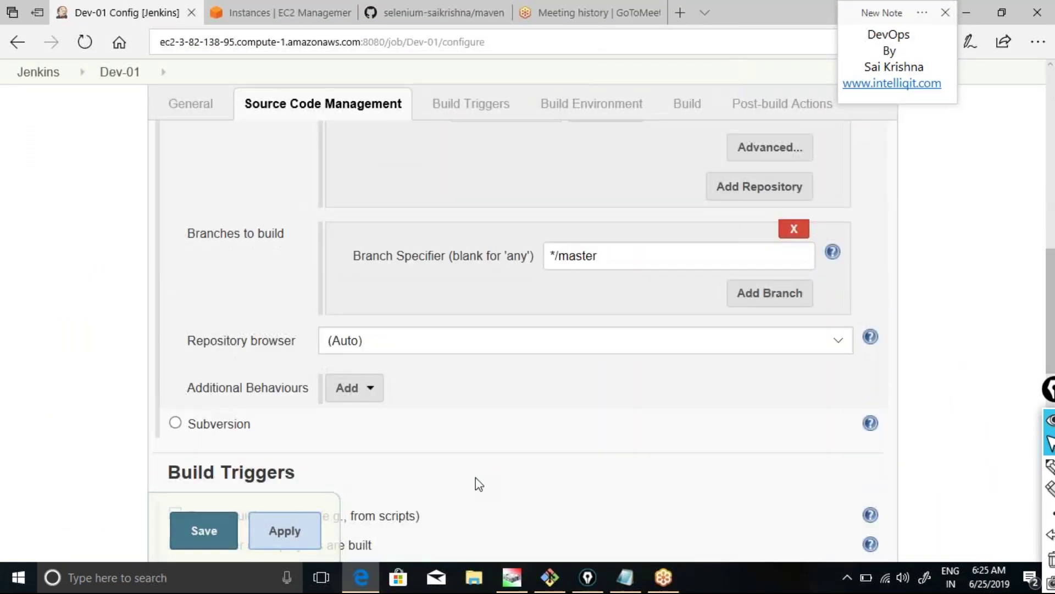
pyautogui.click(286, 531)
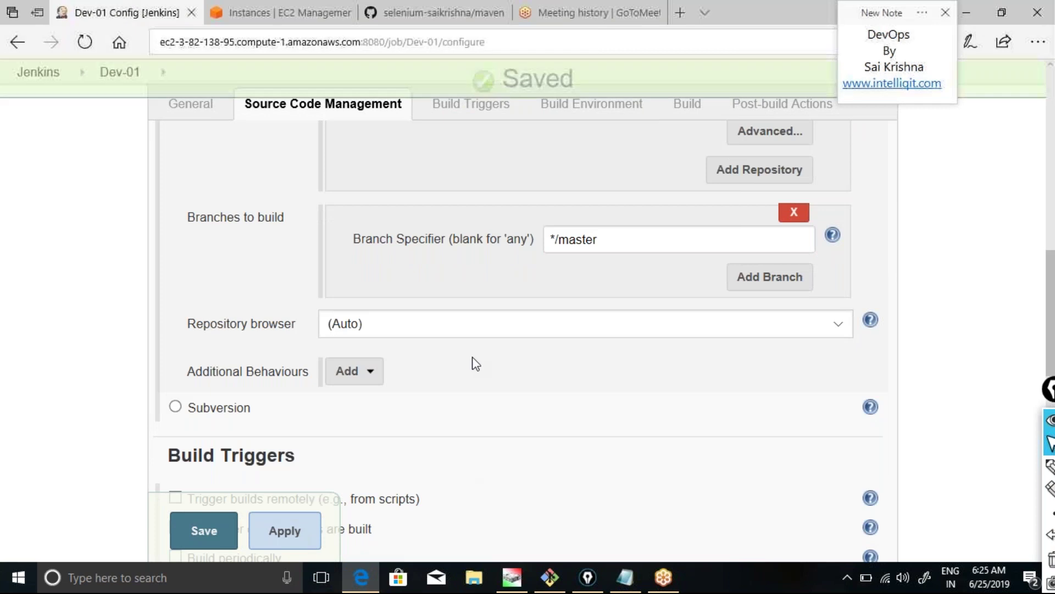
pyautogui.click(682, 117)
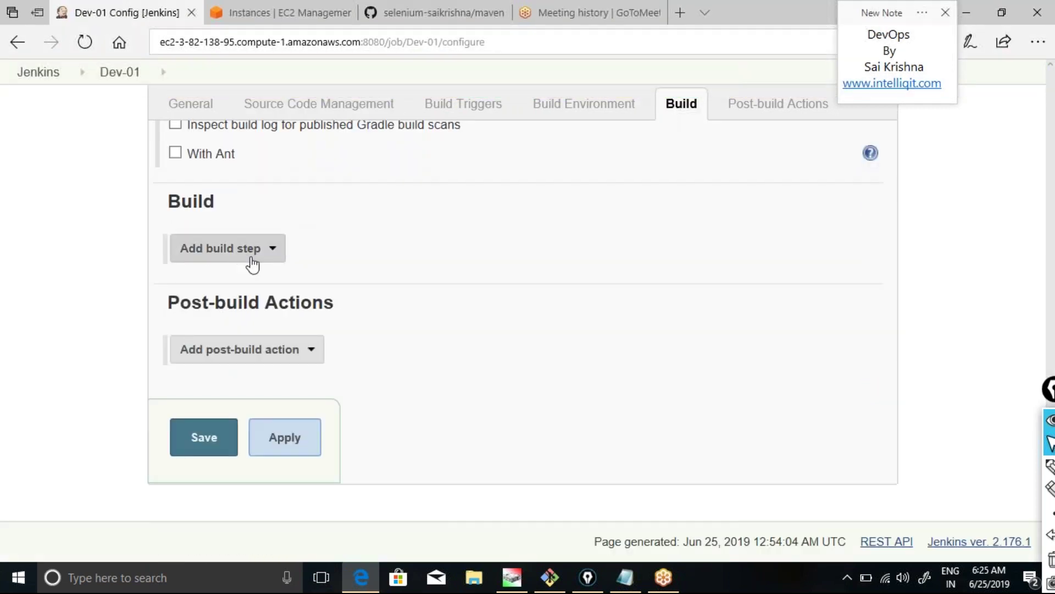
# Add an Invoke top-level Maven targets build step with the goal 'package'.
pyautogui.click(266, 253)
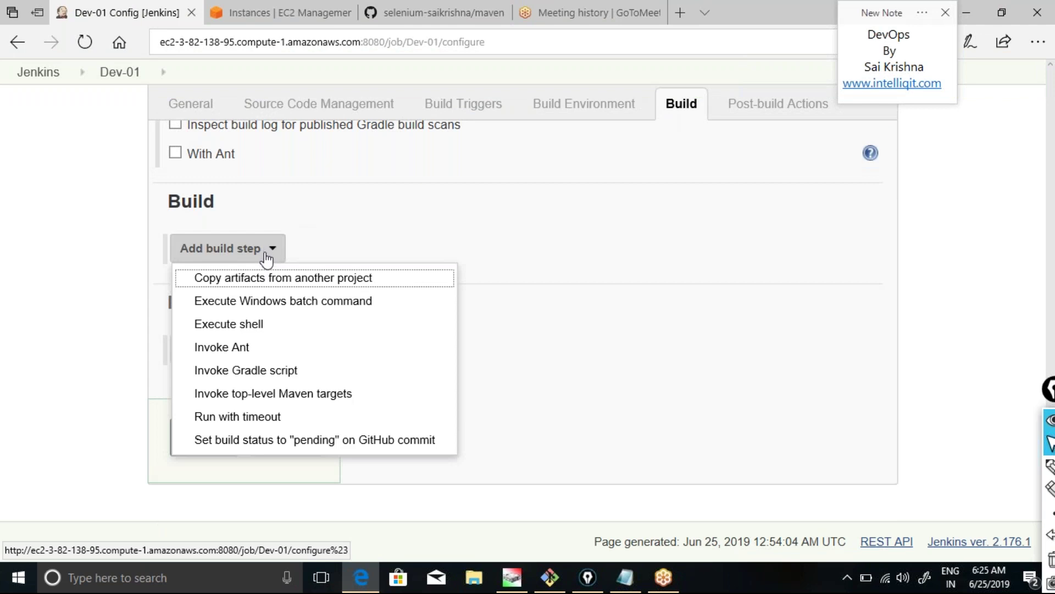
pyautogui.click(261, 393)
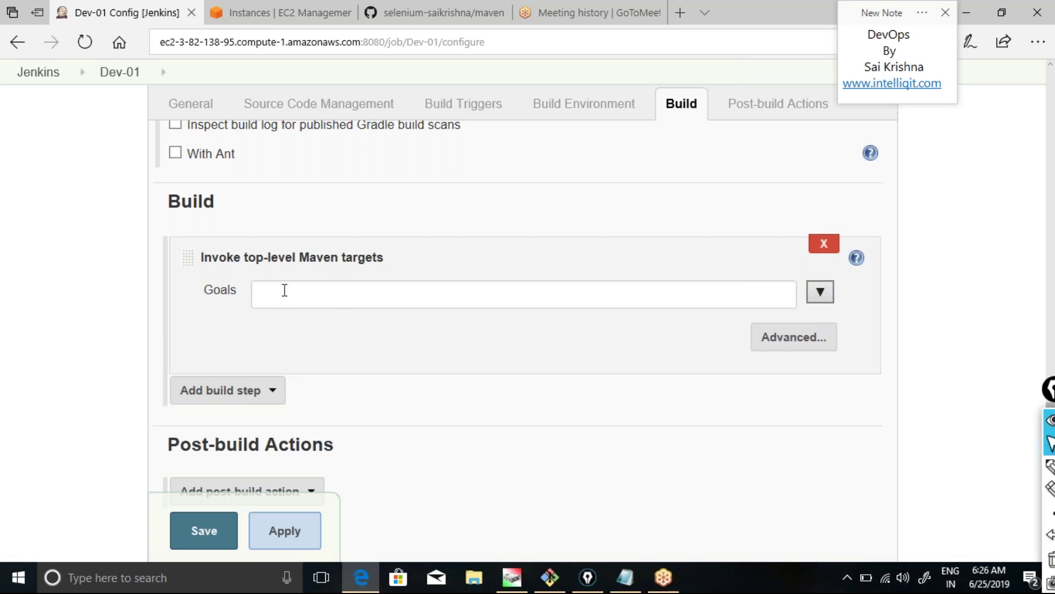
pyautogui.click(285, 289)
pyautogui.write('package')
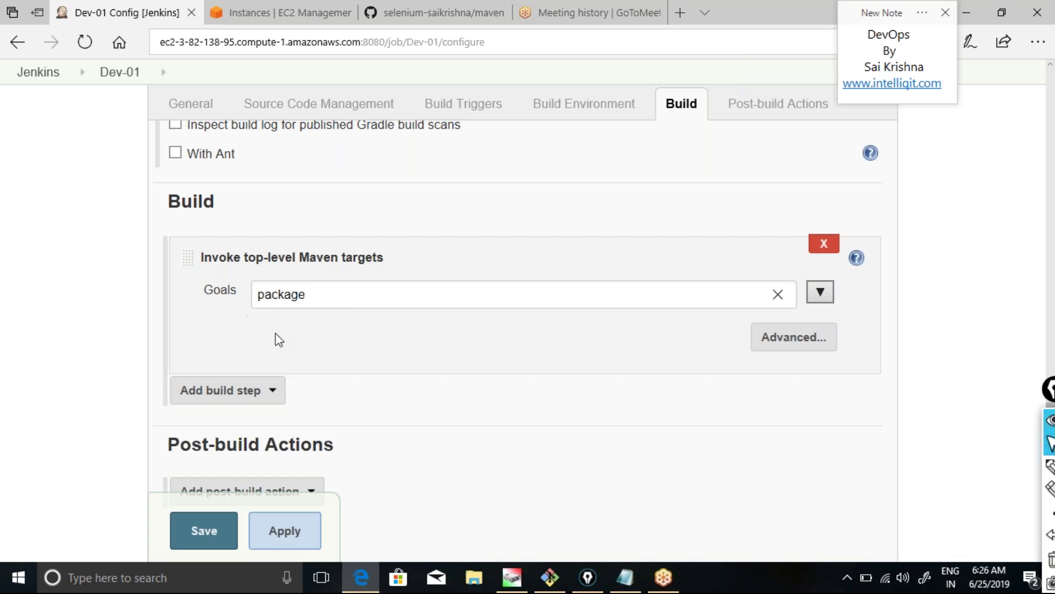
pyautogui.click(107, 417)
pyautogui.scroll(-3, 109, 422)
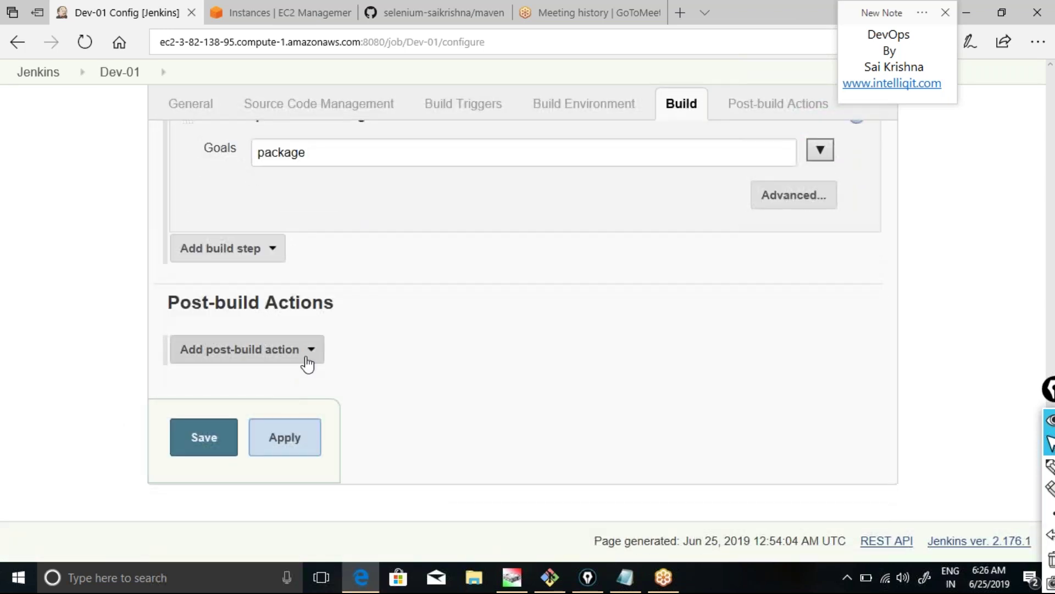
# Add a Deploy war/ear to a container action for **/*.war with context path testenv.
pyautogui.click(308, 364)
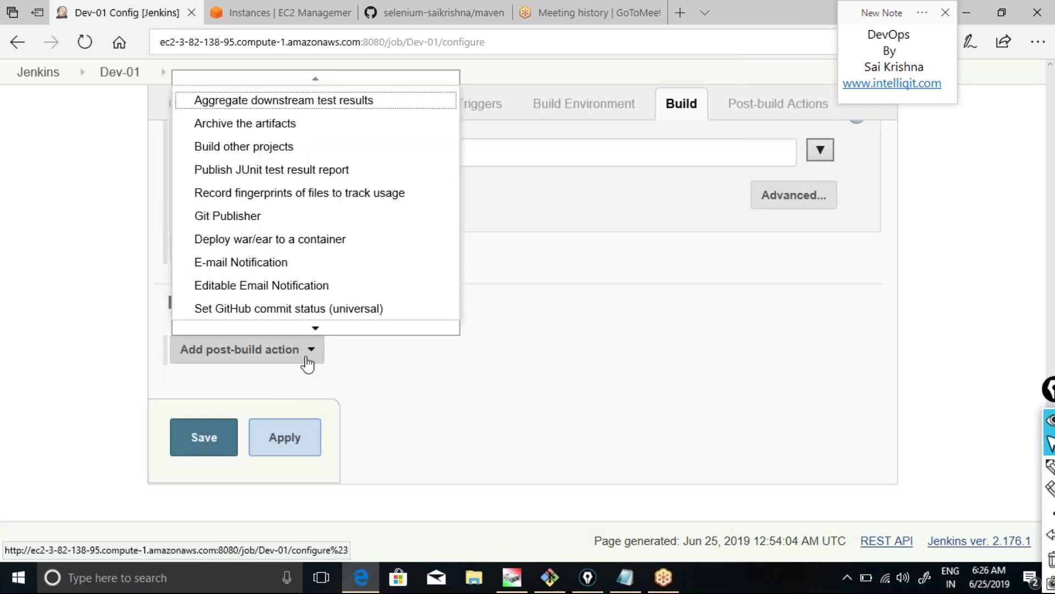
pyautogui.click(277, 242)
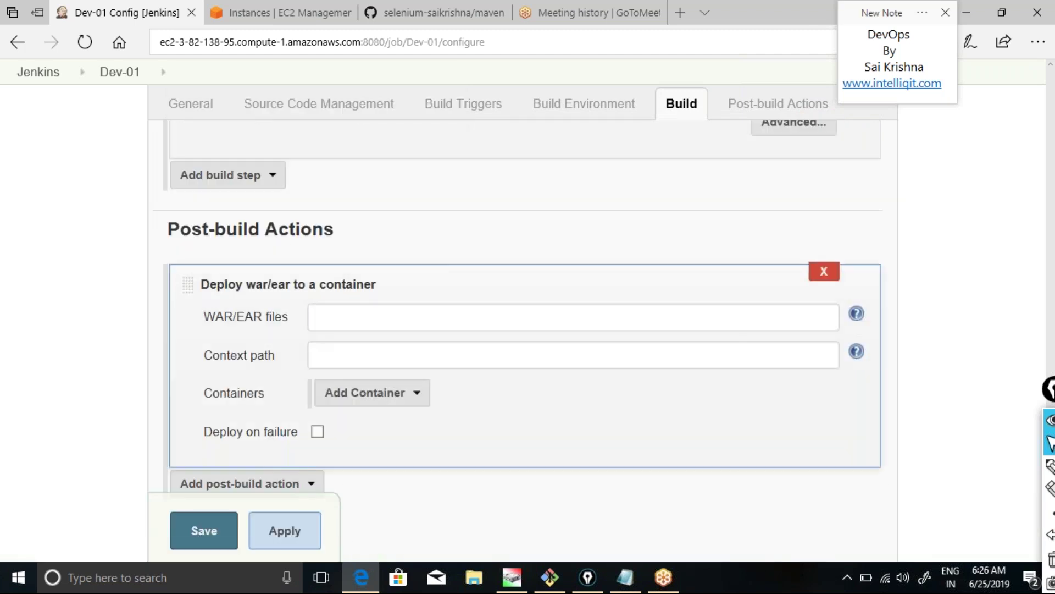
pyautogui.click(342, 320)
pyautogui.write('**/')
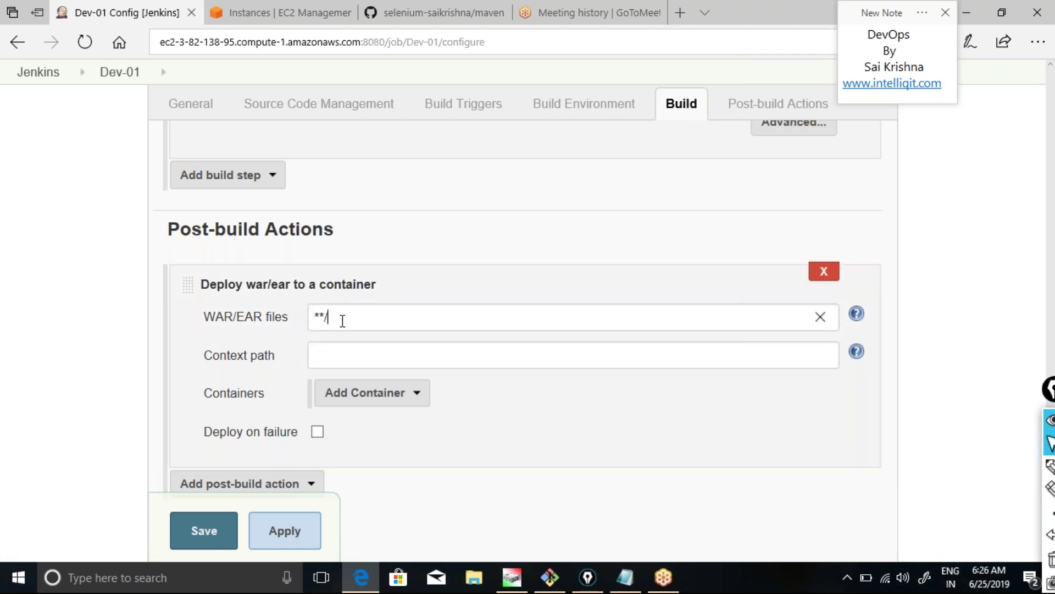
pyautogui.write('*.war')
pyautogui.click(354, 347)
pyautogui.write('qae')
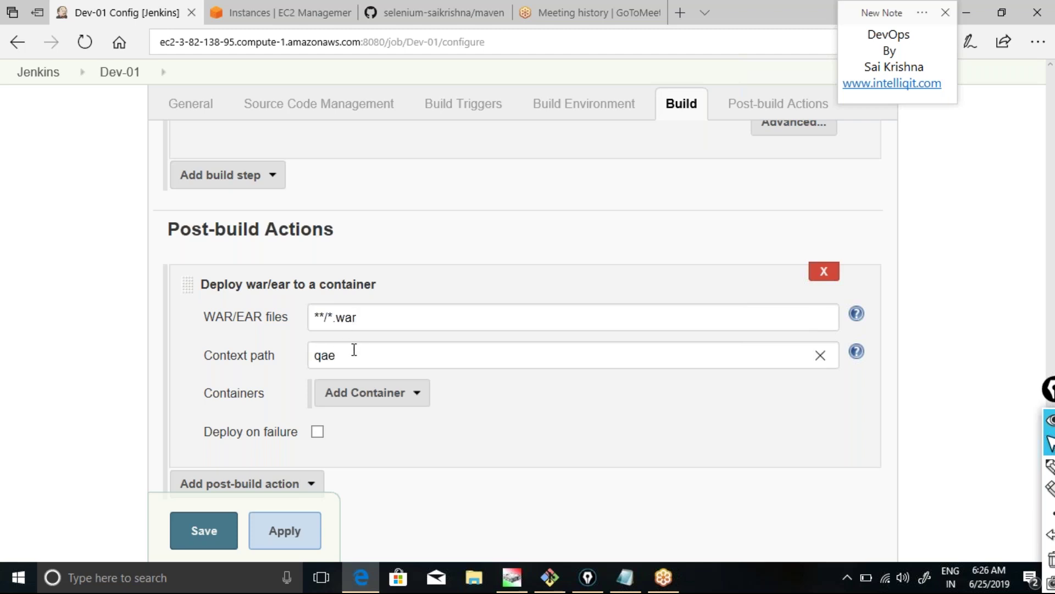
pyautogui.press('BackSpace')
pyautogui.press('BackSpace')
pyautogui.press('BackSpace')
pyautogui.write('test')
pyautogui.write('v')
pyautogui.click(417, 397)
pyautogui.click(392, 365)
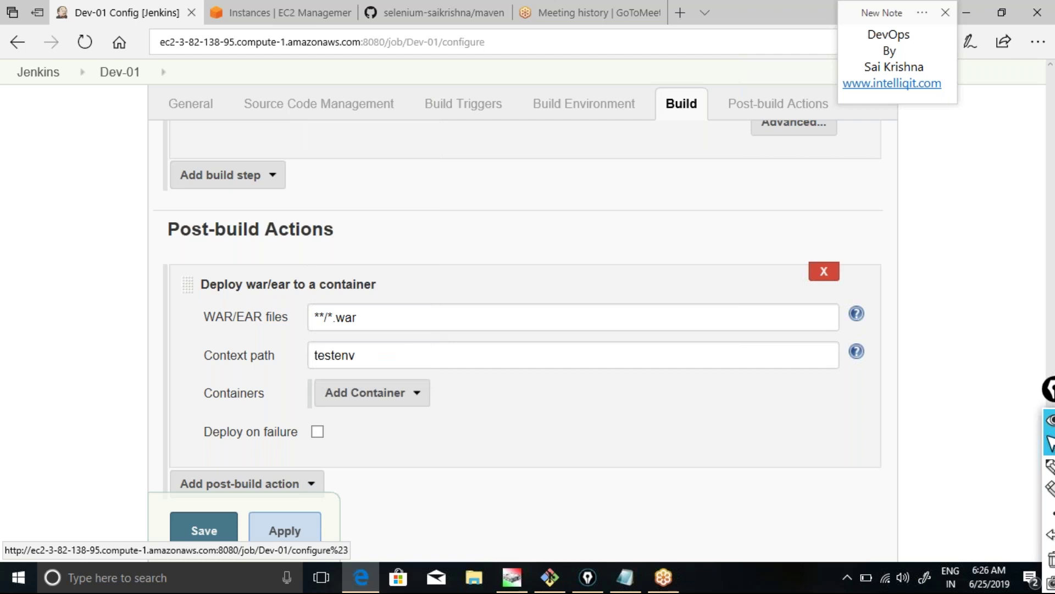
pyautogui.click(527, 393)
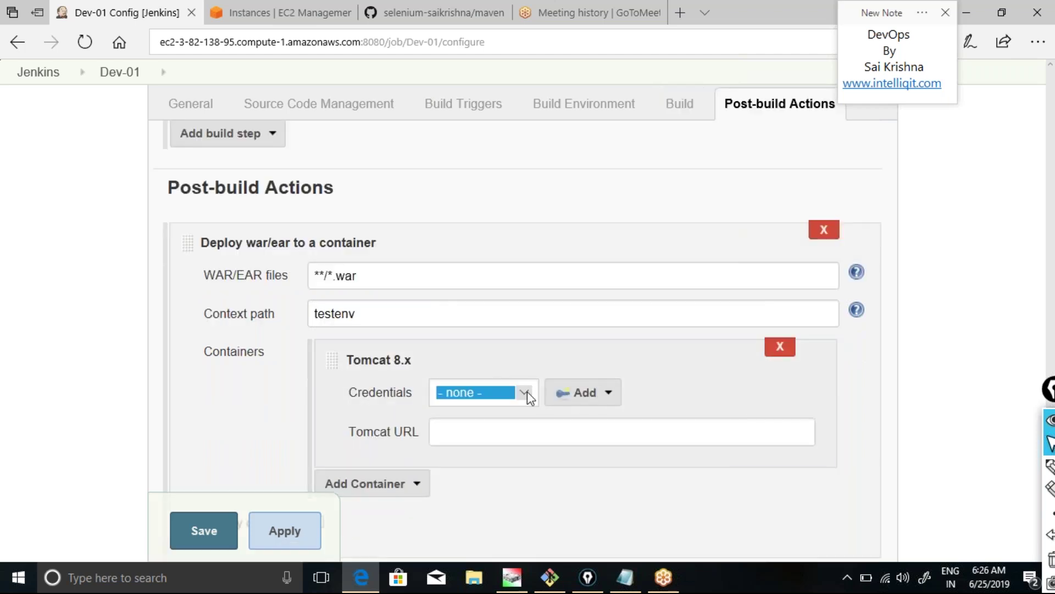
pyautogui.click(503, 439)
pyautogui.click(483, 441)
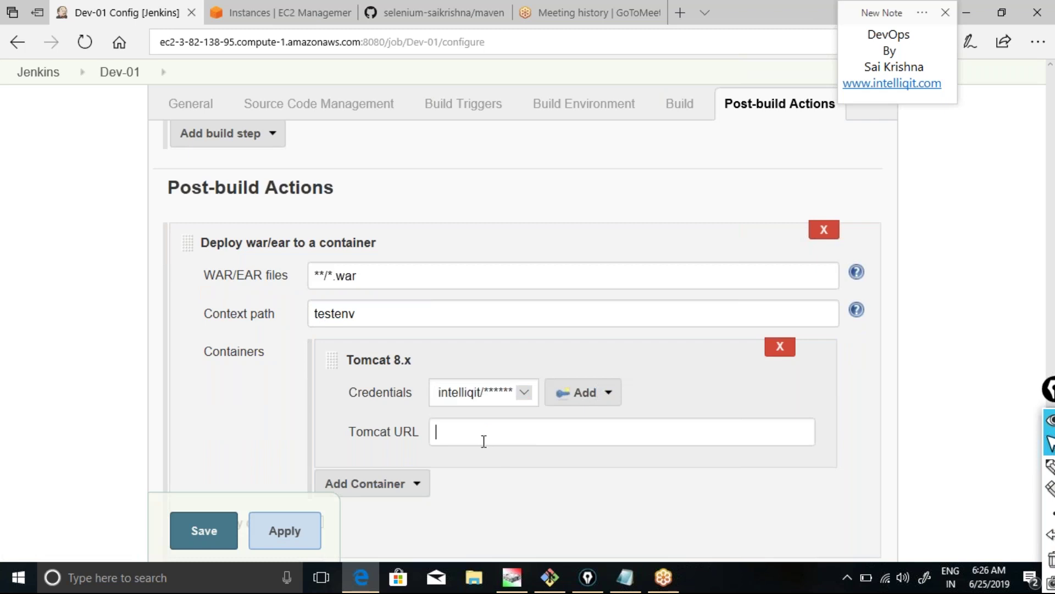
pyautogui.write('http://')
pyautogui.click(287, 14)
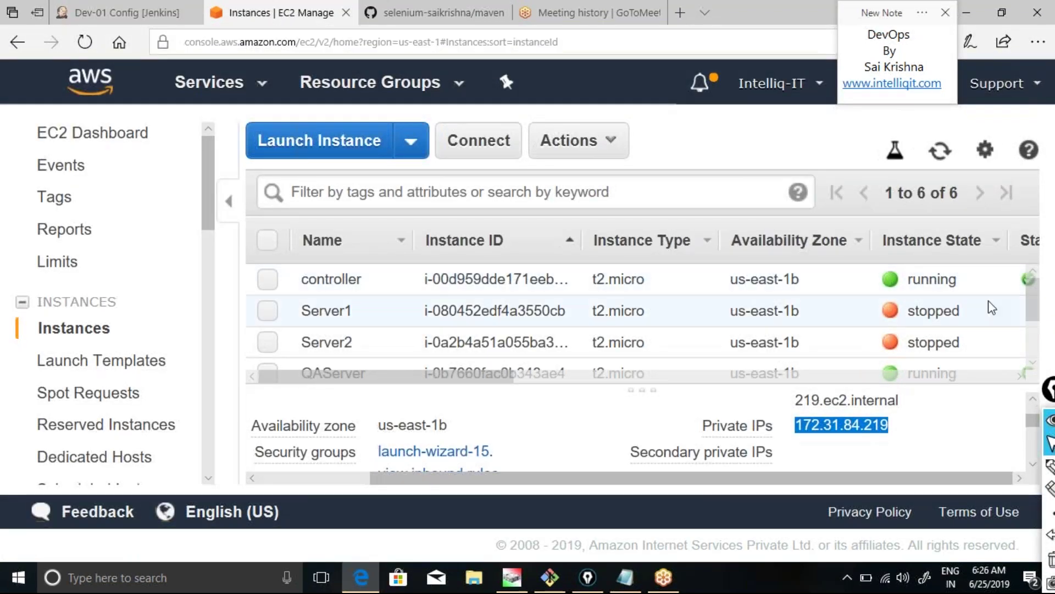
# Select only QAServer in the EC2 list and copy its private IP 172.31.86.177.
pyautogui.moveTo(1034, 292); pyautogui.dragTo(1037, 334)
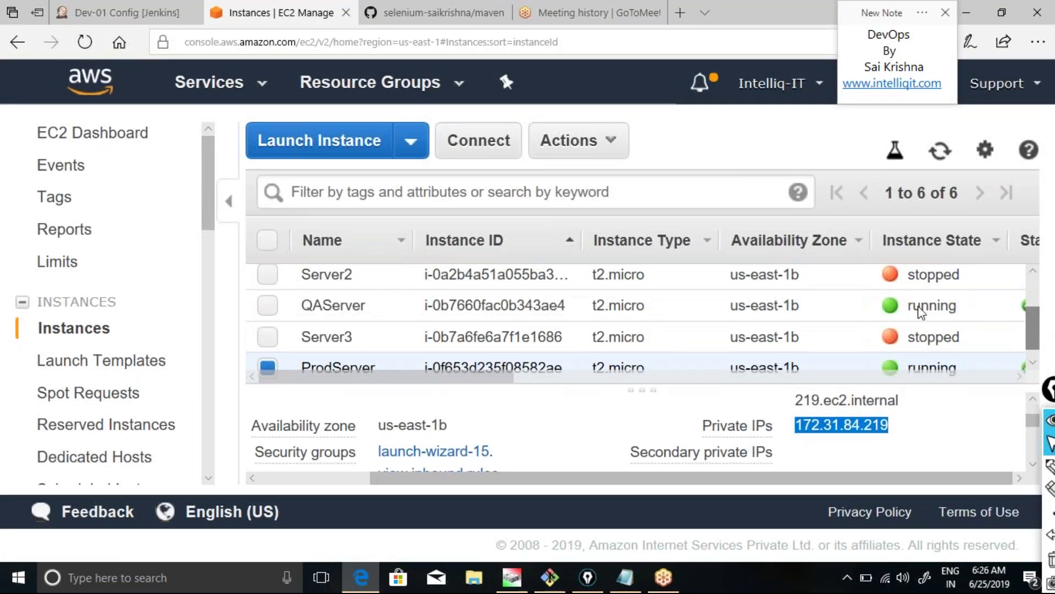
pyautogui.click(268, 306)
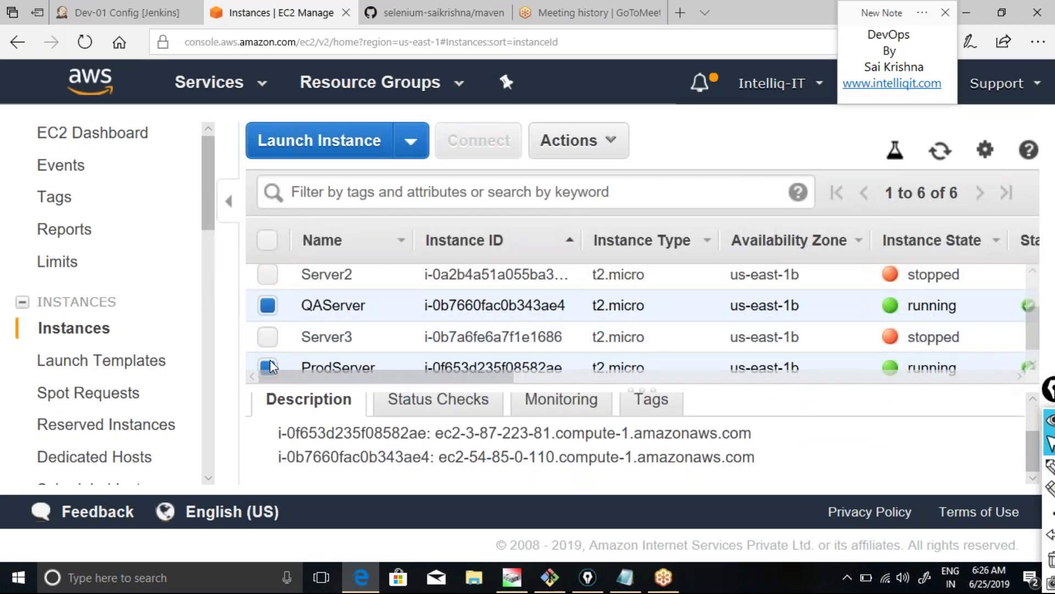
pyautogui.click(268, 366)
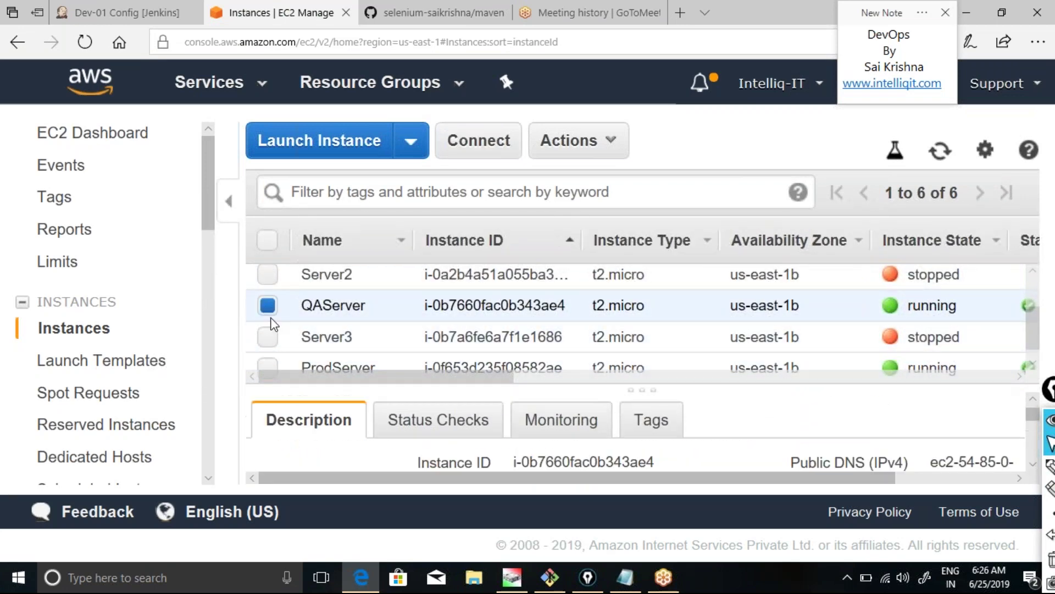
pyautogui.click(955, 479)
pyautogui.click(1032, 468)
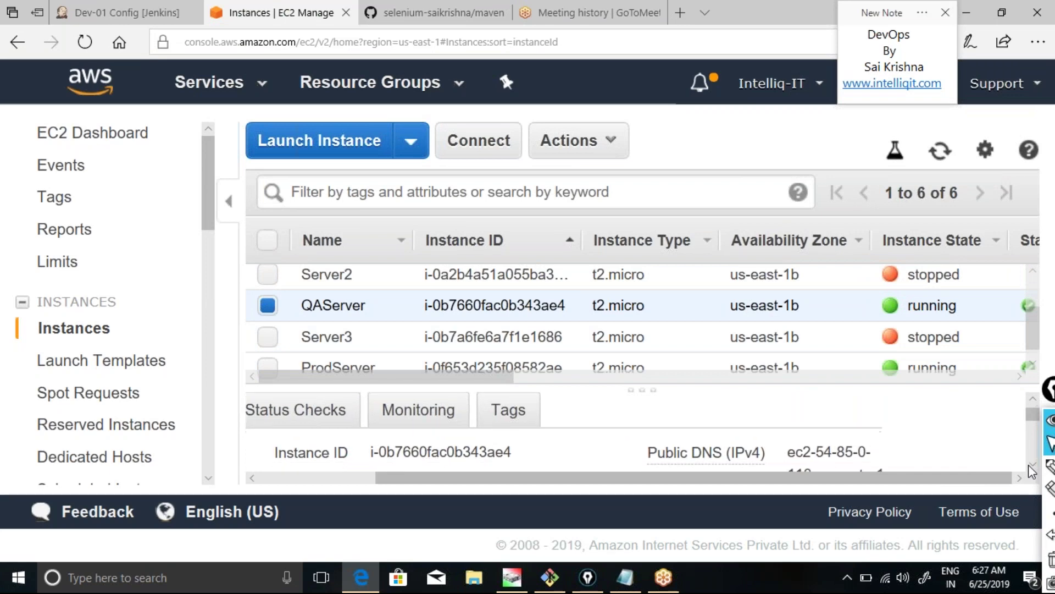
pyautogui.scroll(-5, 1031, 471)
pyautogui.scroll(-2, 1032, 472)
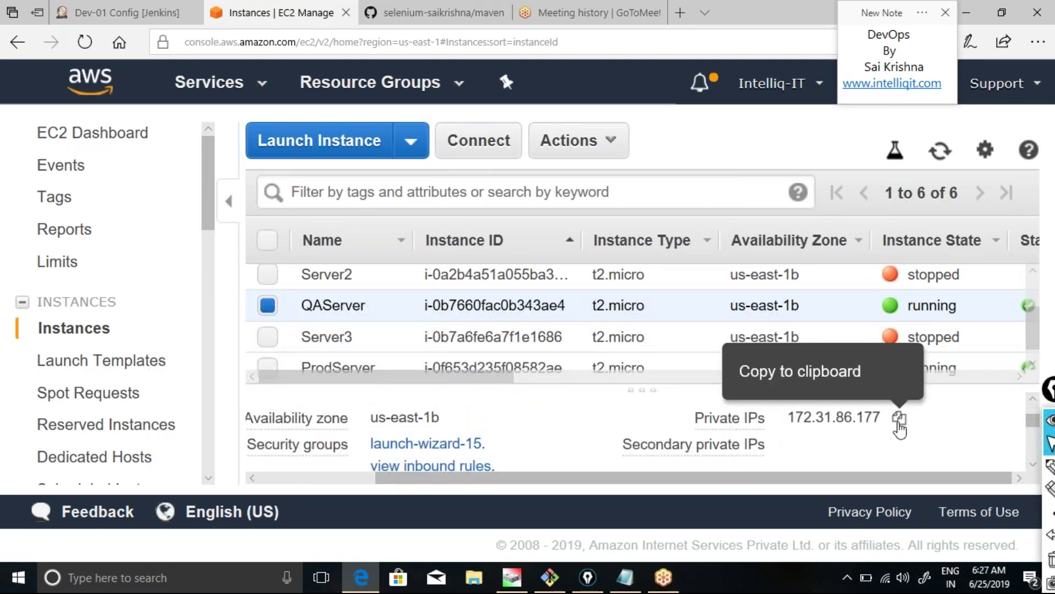
pyautogui.click(899, 422)
pyautogui.hotkey('ctrl', 'c')
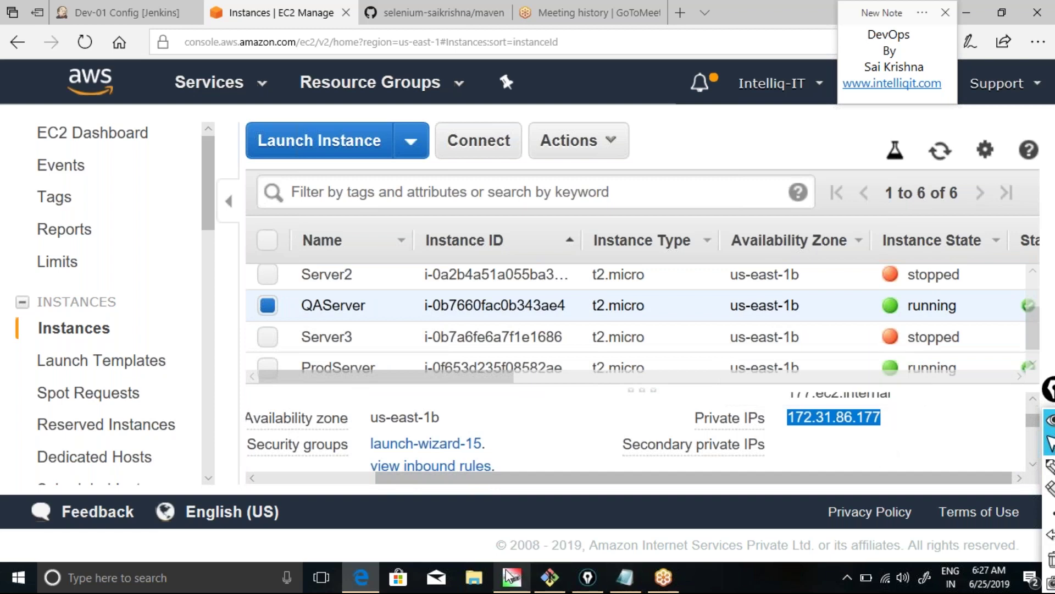
pyautogui.click(93, 13)
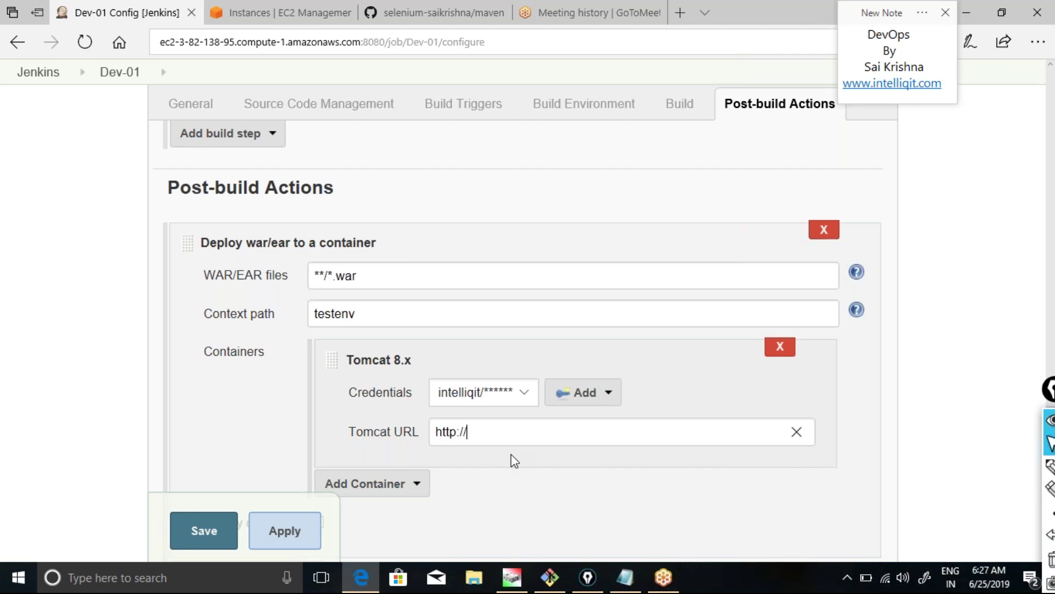
# Complete Dev-01's Tomcat URL with the copied IP and :8080, then apply and save.
pyautogui.hotkey('ctrl', 'v')
pyautogui.write(':8080')
pyautogui.click(280, 529)
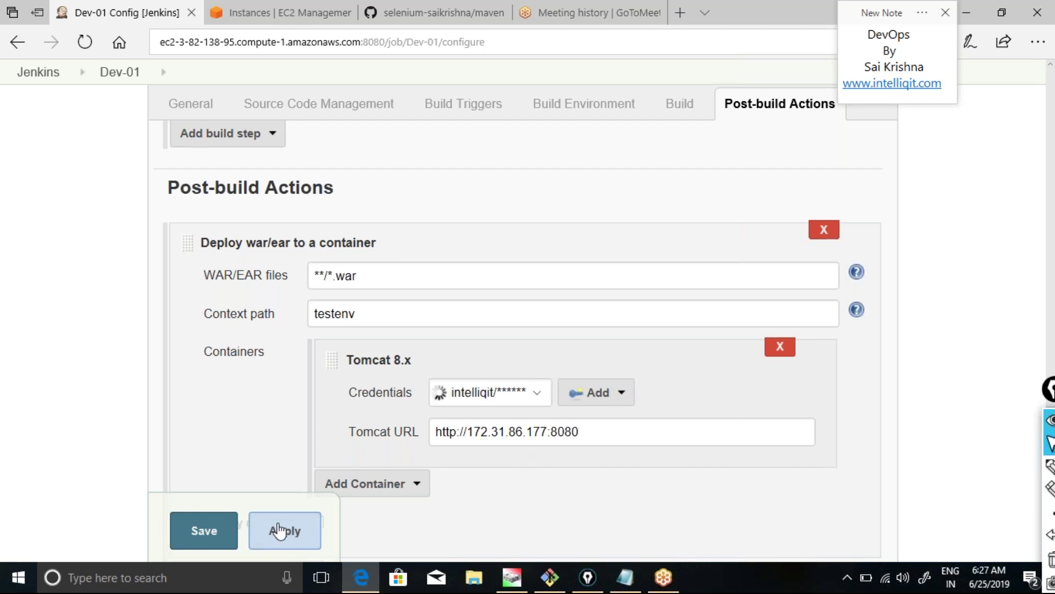
pyautogui.click(205, 531)
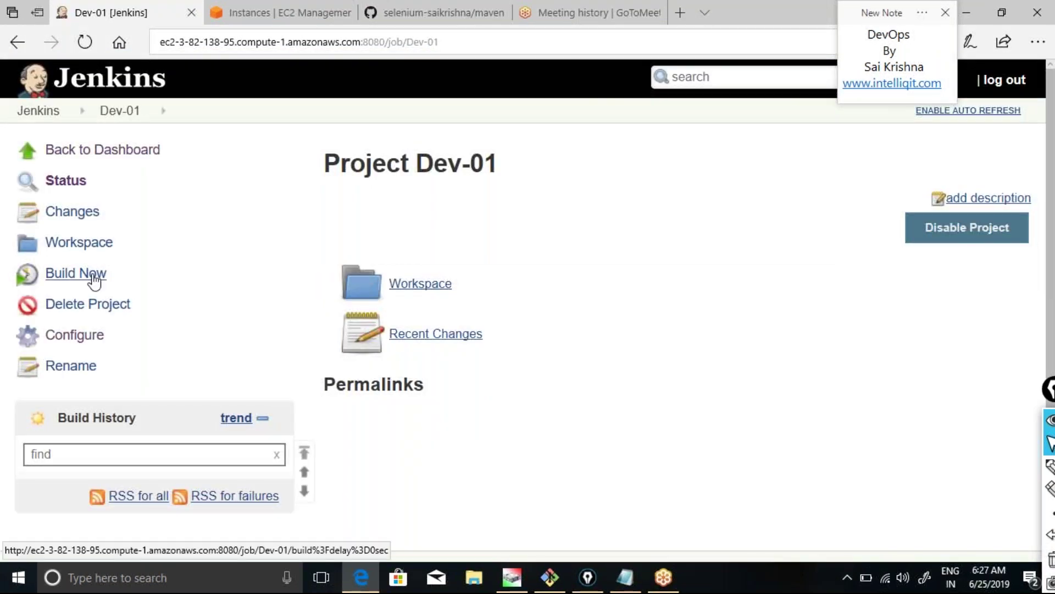
pyautogui.click(84, 162)
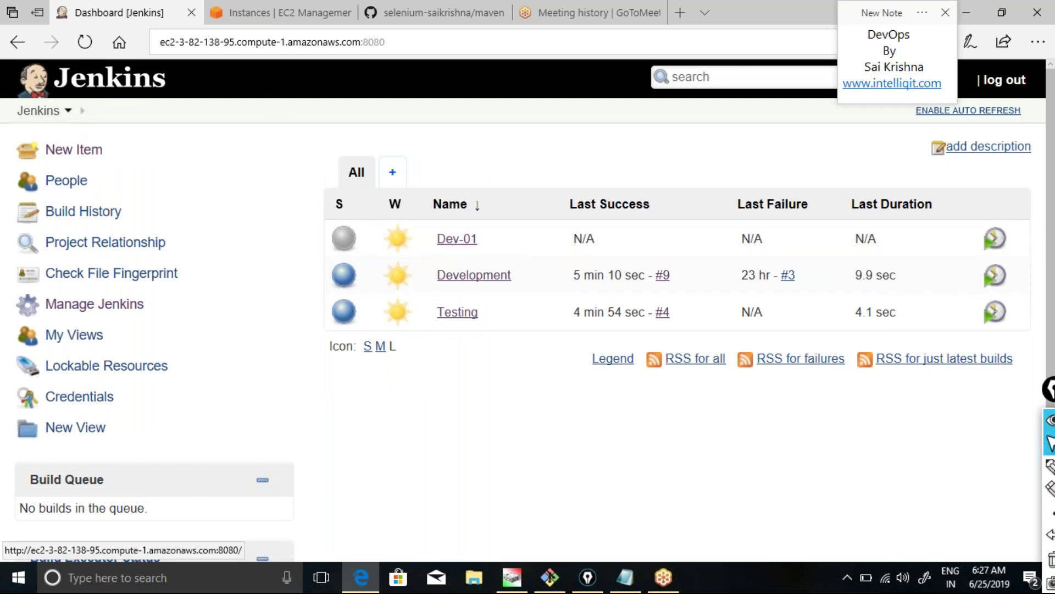
# From the dashboard, create a new Freestyle project item named Test-01.
pyautogui.click(76, 150)
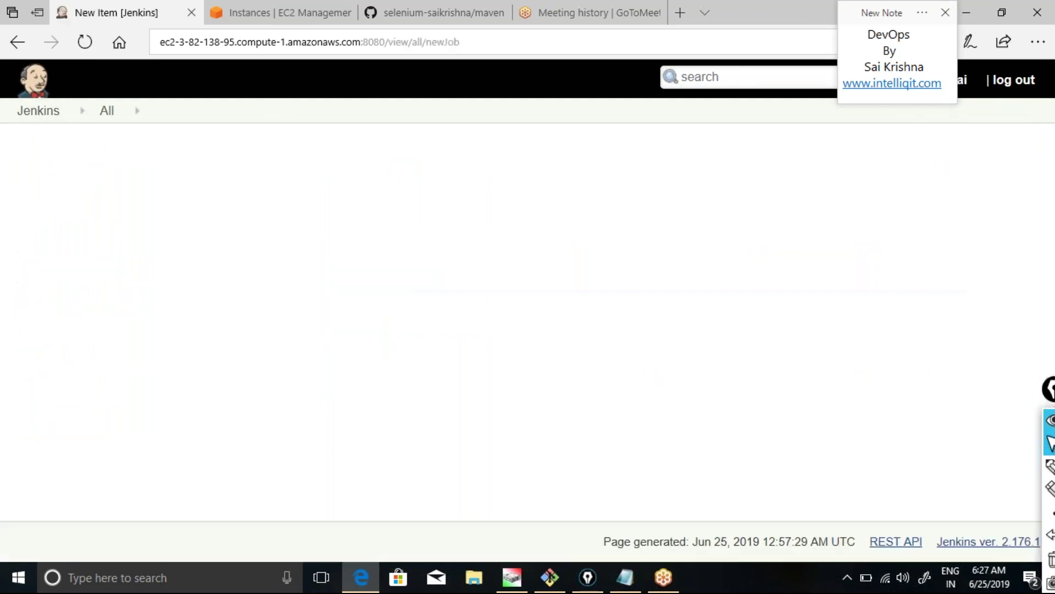
pyautogui.click(289, 207)
pyautogui.write('T')
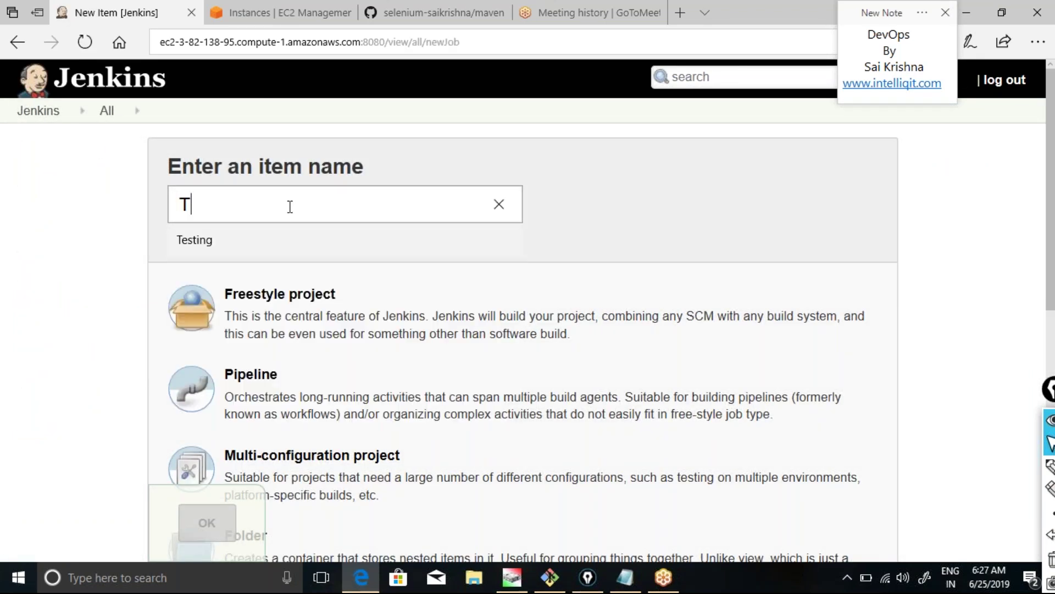
pyautogui.write('est-01')
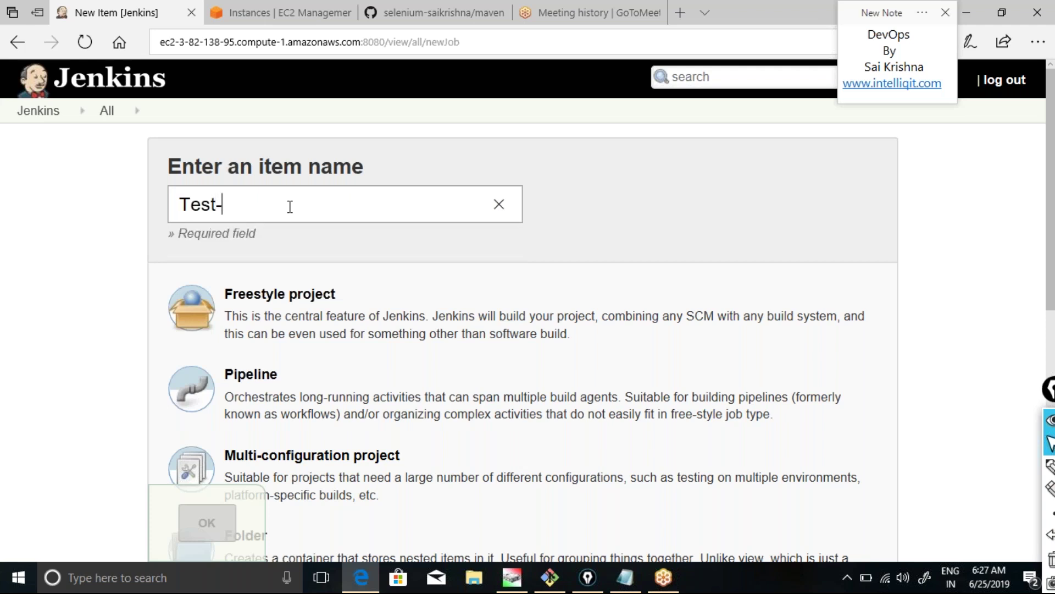
pyautogui.click(275, 304)
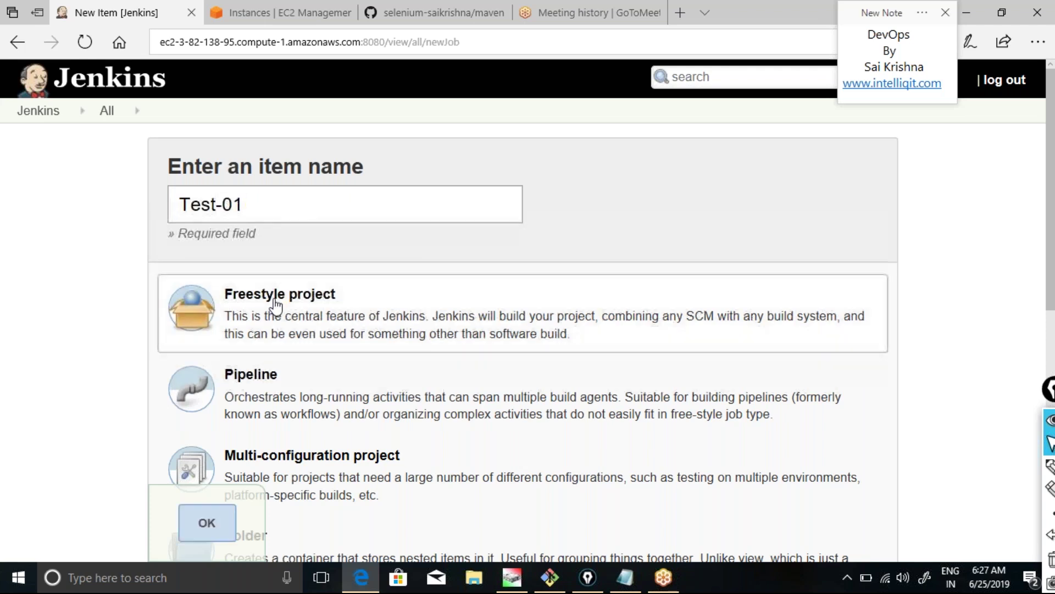
pyautogui.click(207, 523)
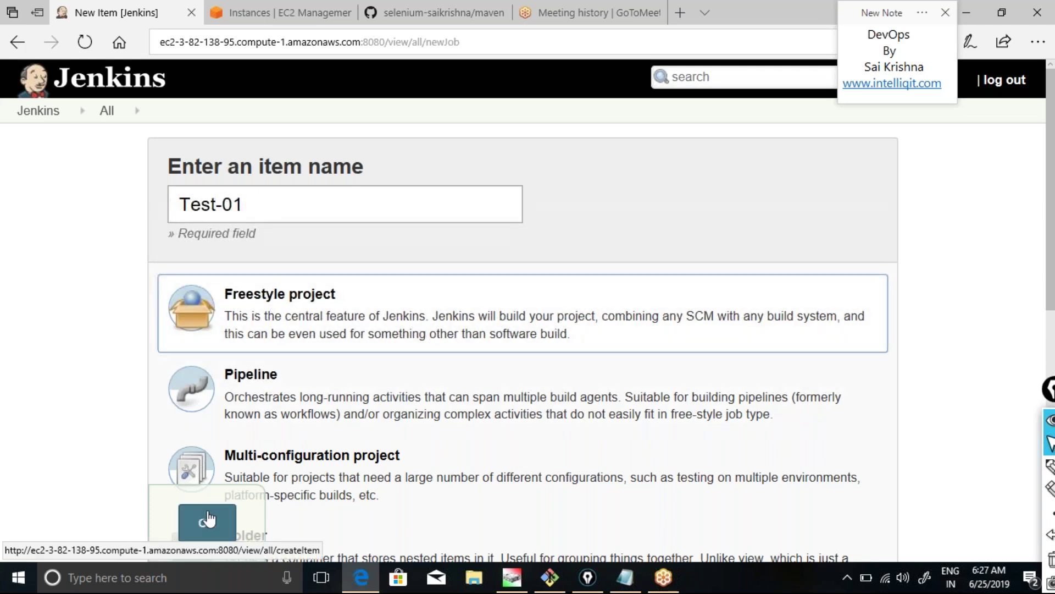
pyautogui.click(440, 22)
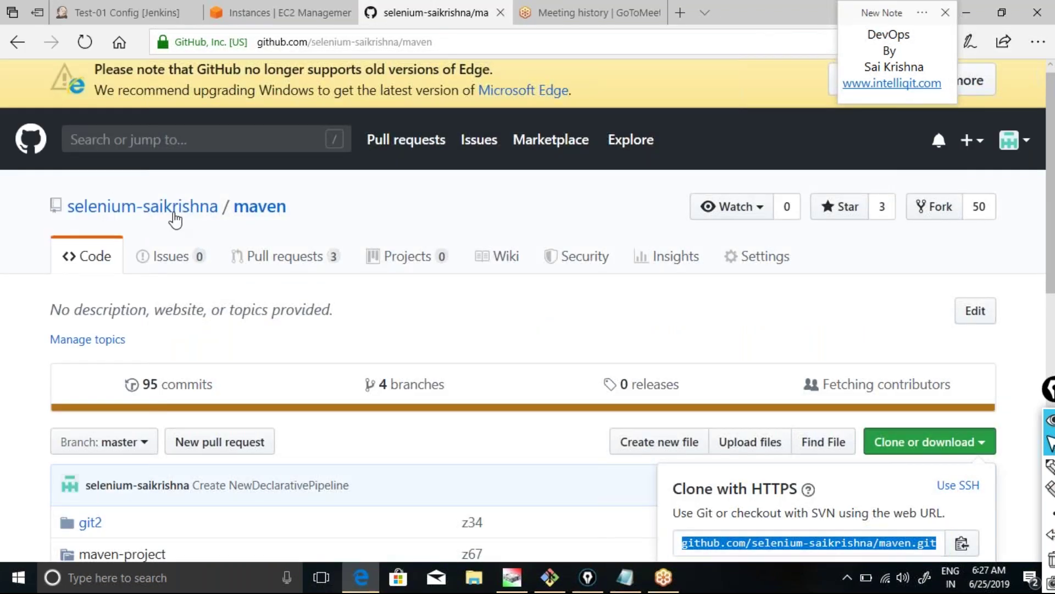
# Show the maven clone address, then go to Test-01's Source Code Management section.
pyautogui.press('Escape')
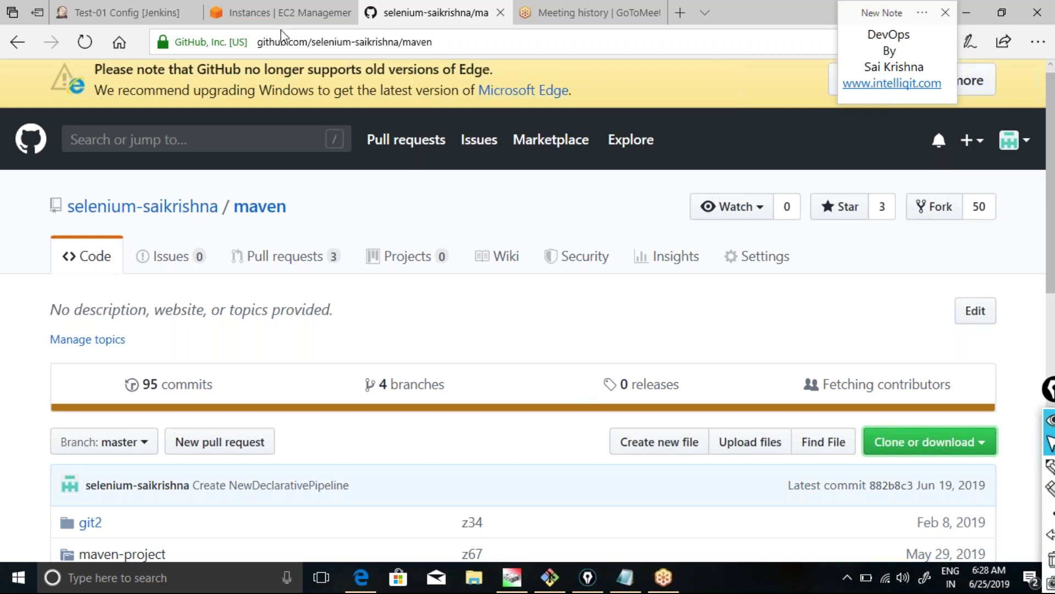
pyautogui.moveTo(294, 19)
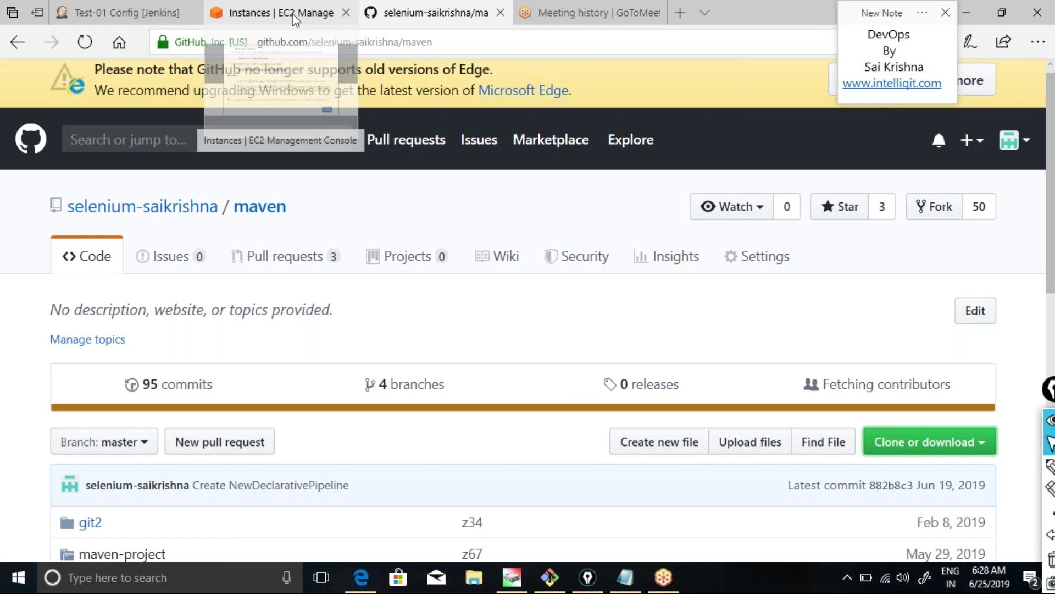
pyautogui.click(935, 443)
pyautogui.hotkey('ctrl', 'c')
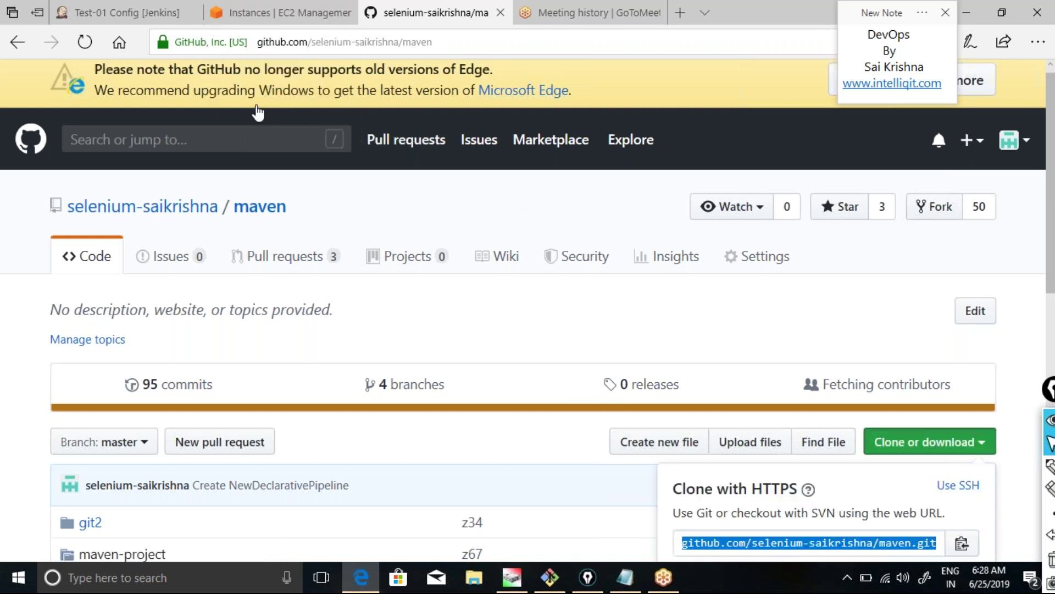
pyautogui.click(155, 13)
pyautogui.click(300, 175)
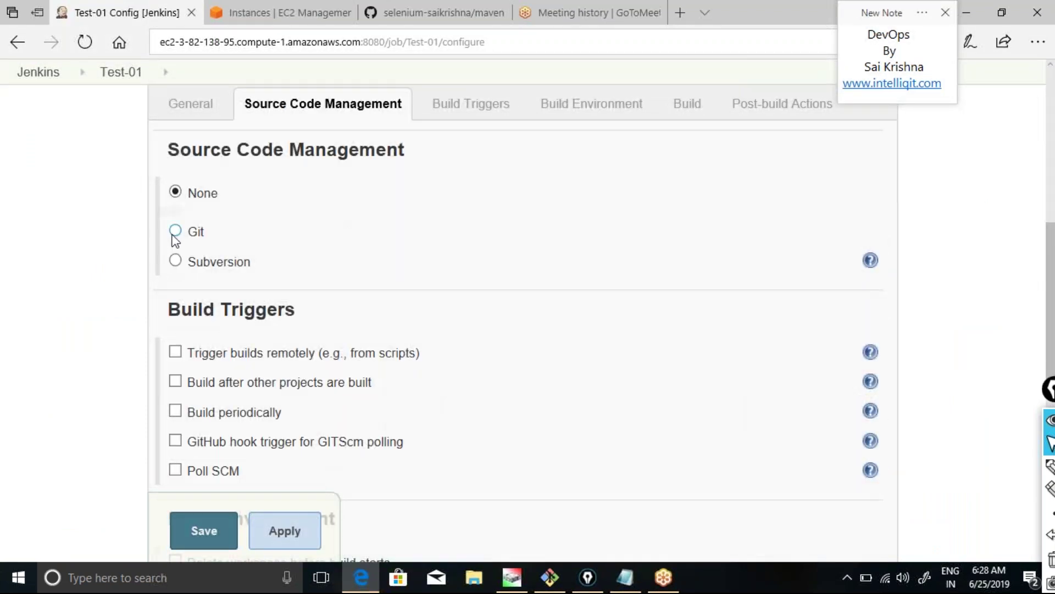
# Set Test-01's source to Git with the pasted maven repository URL and save.
pyautogui.click(174, 230)
pyautogui.click(466, 285)
pyautogui.hotkey('ctrl', 'v')
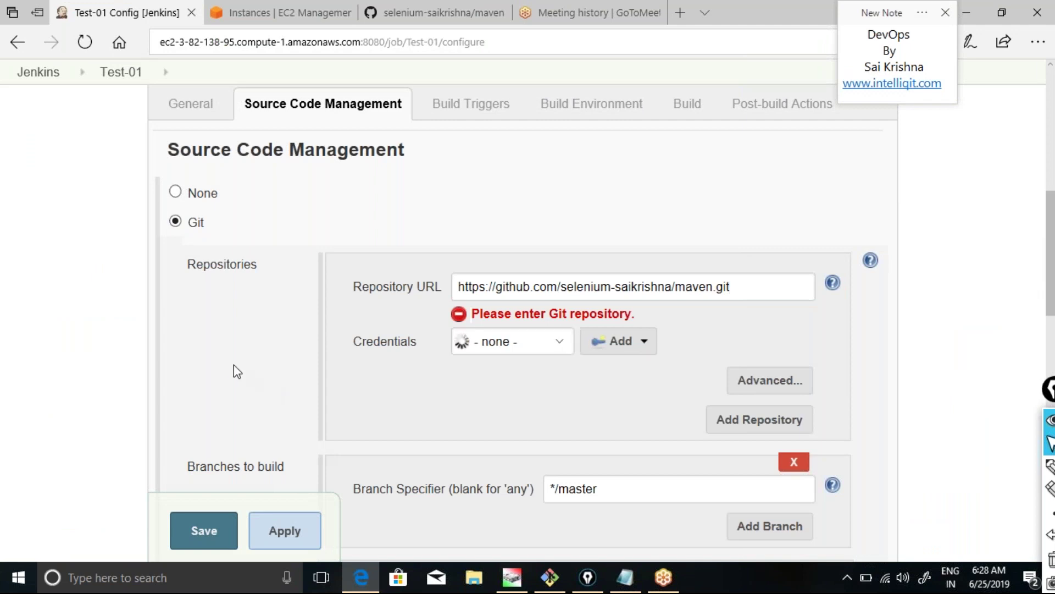
pyautogui.scroll(-5, 233, 364)
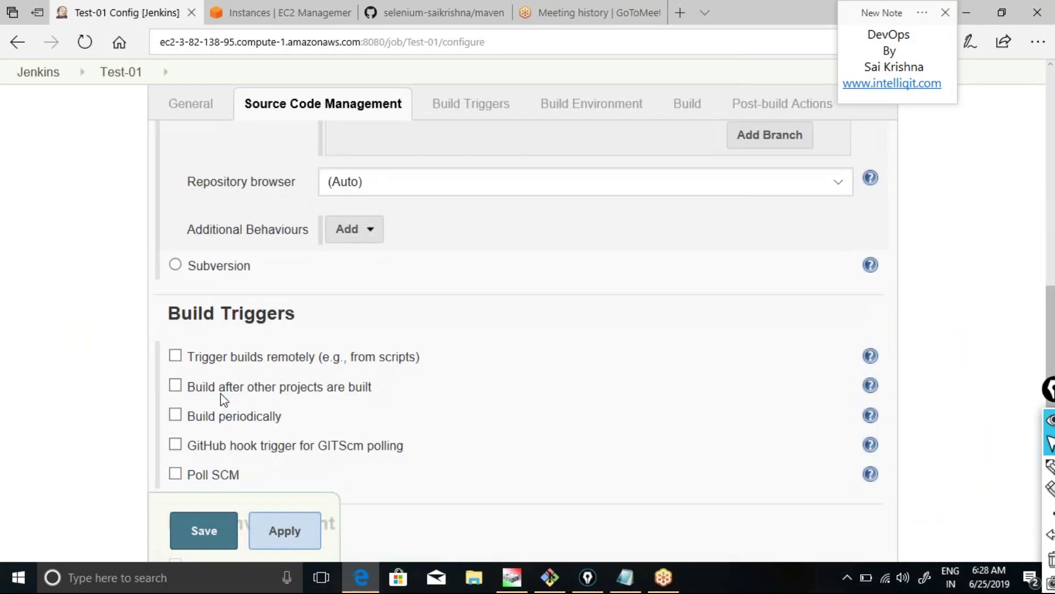
pyautogui.scroll(-2, 220, 393)
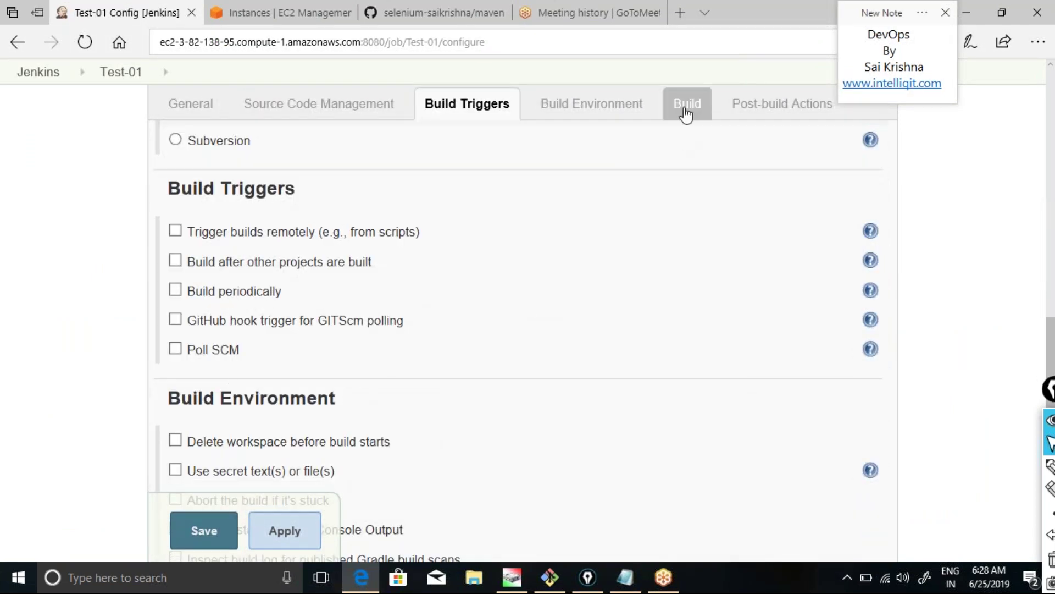
pyautogui.click(227, 537)
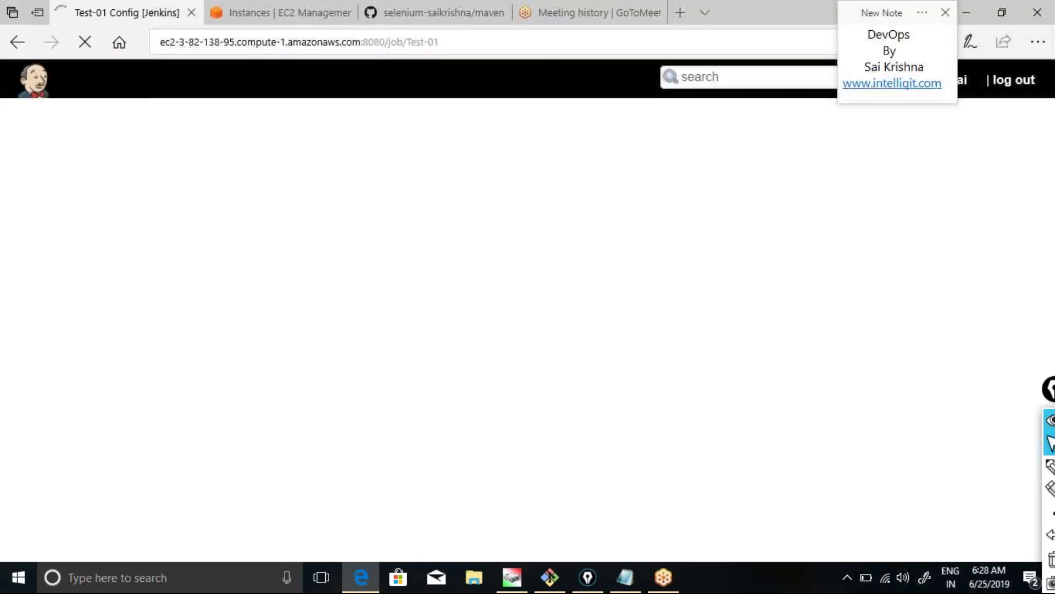
pyautogui.click(446, 12)
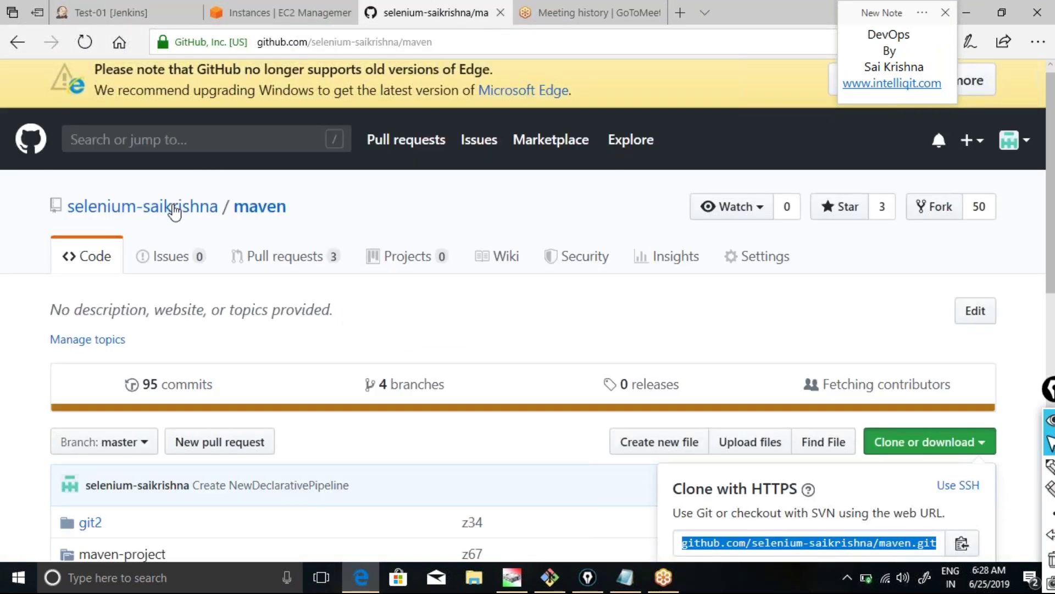
# Open the FunctionalTesting repository from the owner's profile and select its HTTPS clone URL.
pyautogui.press('Escape')
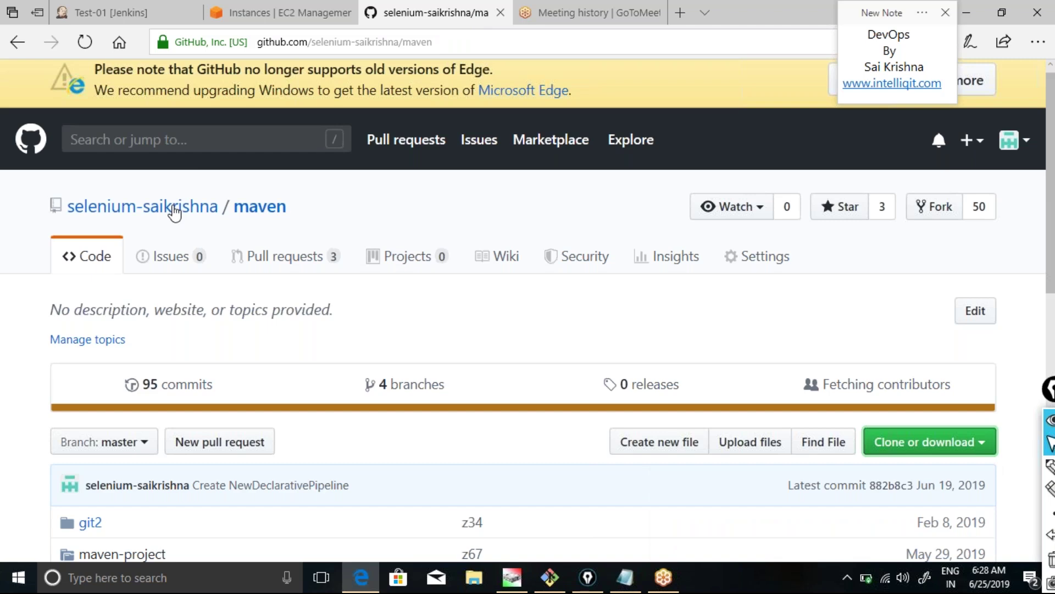
pyautogui.click(174, 208)
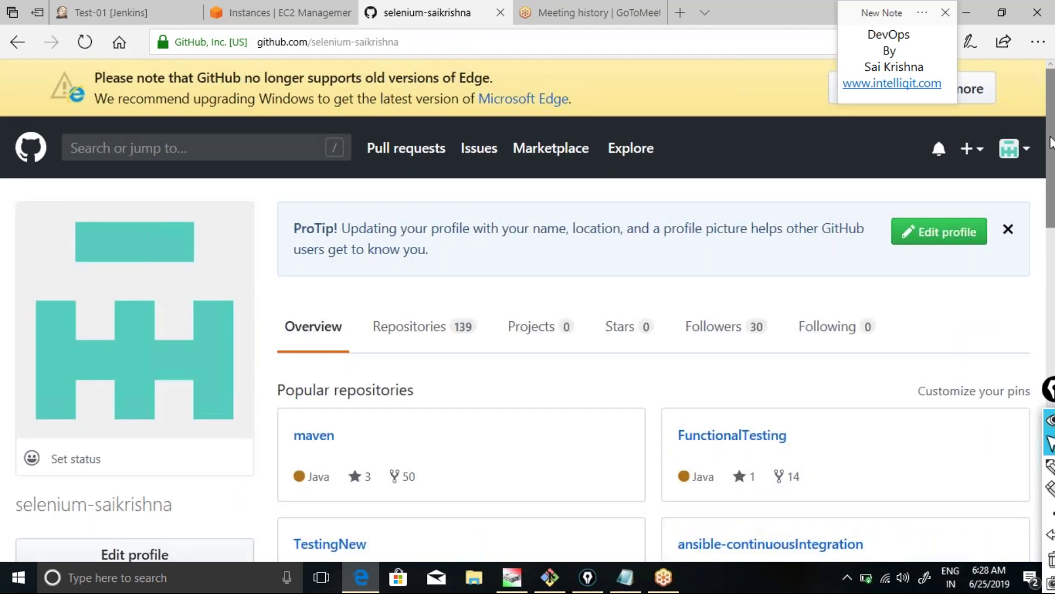
pyautogui.scroll(-3, 1049, 142)
pyautogui.click(701, 269)
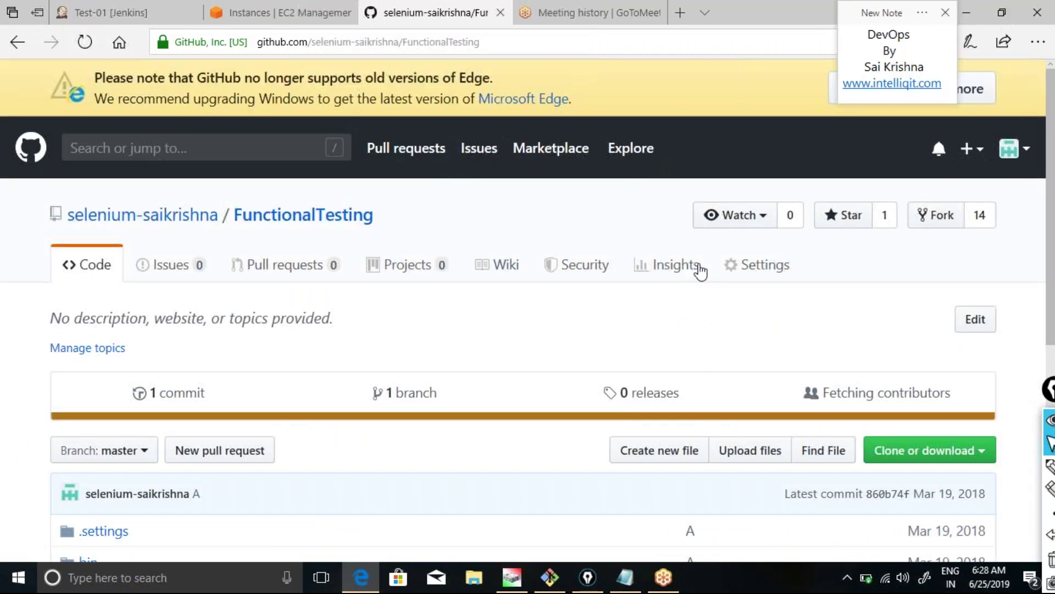
pyautogui.click(958, 456)
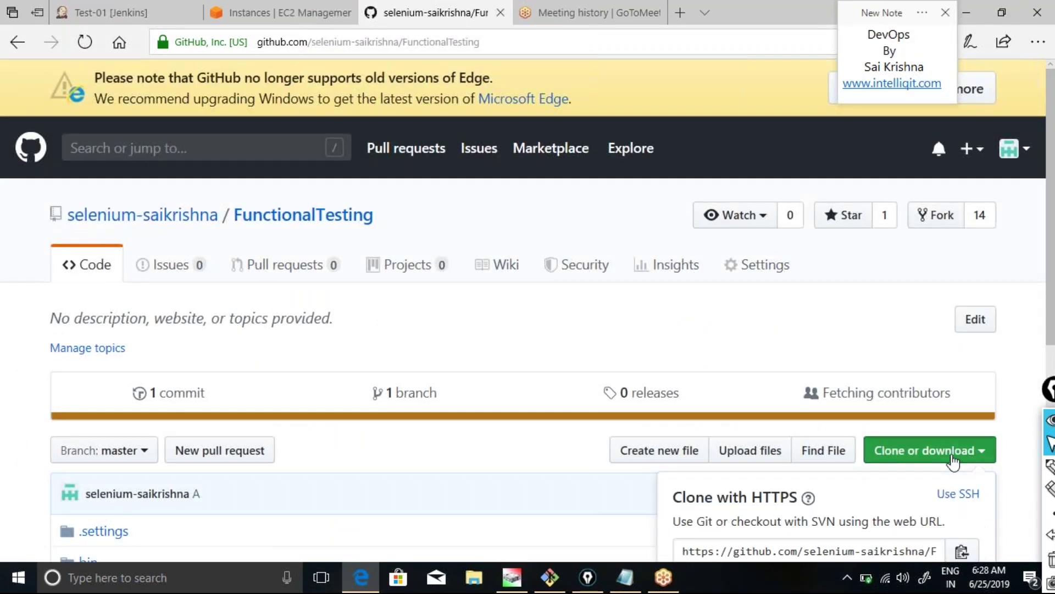
pyautogui.scroll(-2, 1050, 270)
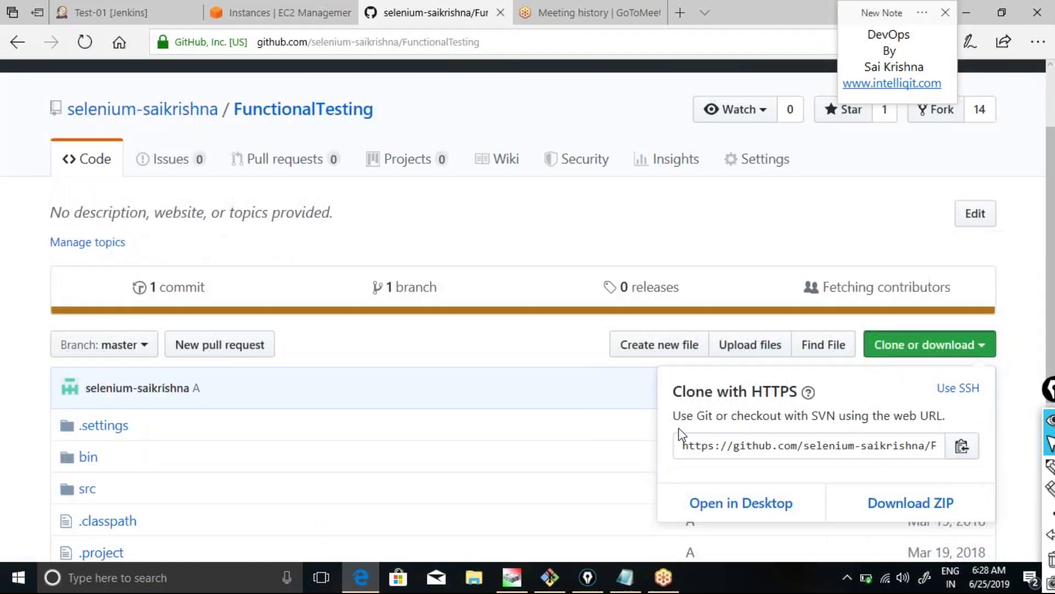
pyautogui.moveTo(687, 445); pyautogui.dragTo(1016, 455)
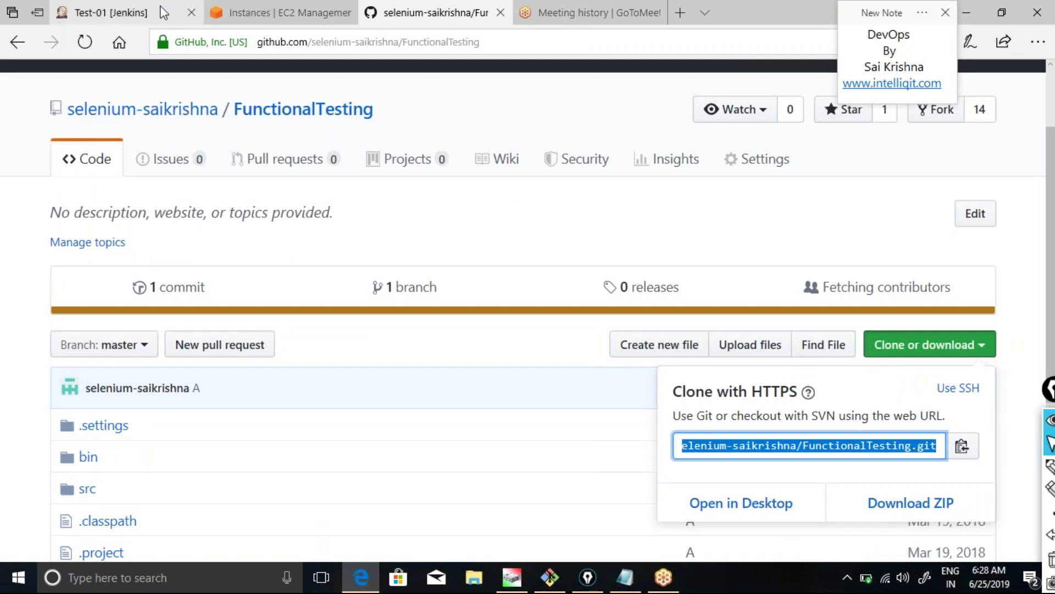
pyautogui.click(163, 12)
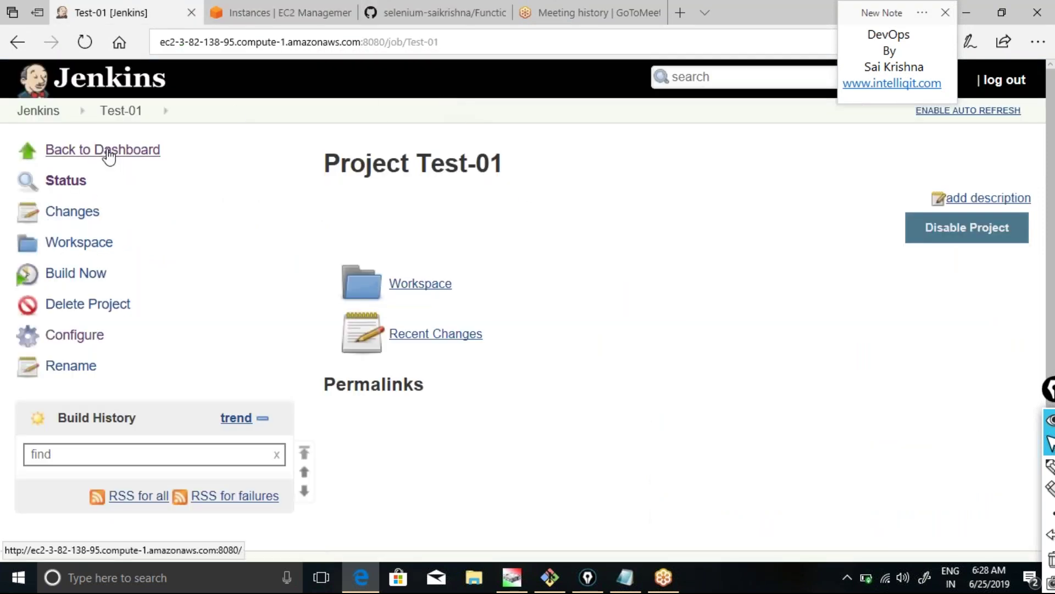
# Choose Configure from Test-01's breadcrumb menu, which fails on port 8080, then bring up Git Bash.
pyautogui.click(150, 110)
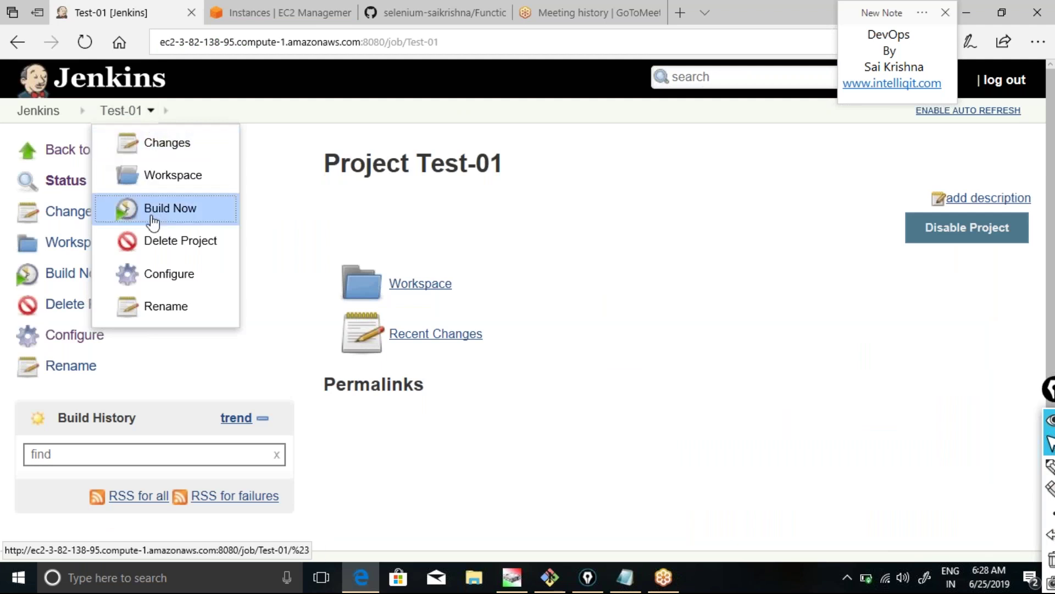
pyautogui.click(165, 275)
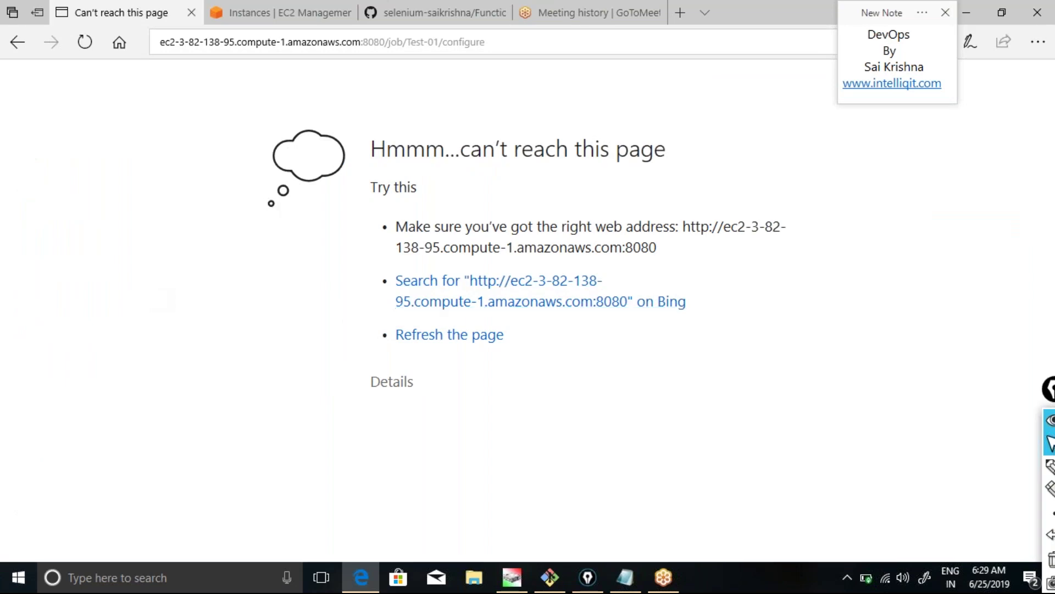
pyautogui.click(550, 578)
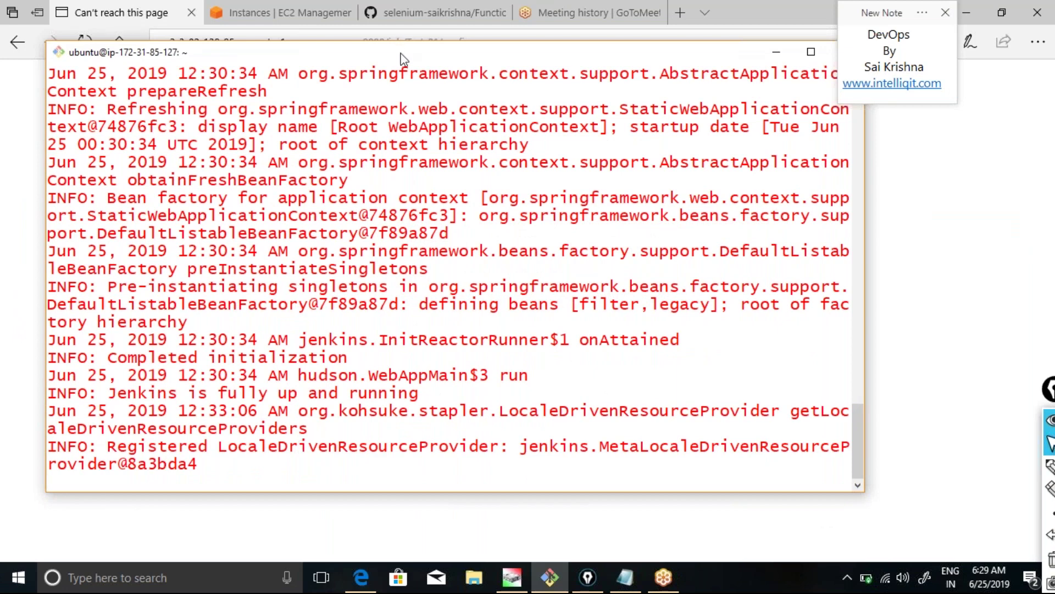
# Rerun the previous ssh command to reconnect, then launch Jenkins with java -jar jenkins.war.
pyautogui.moveTo(424, 52); pyautogui.dragTo(472, 49)
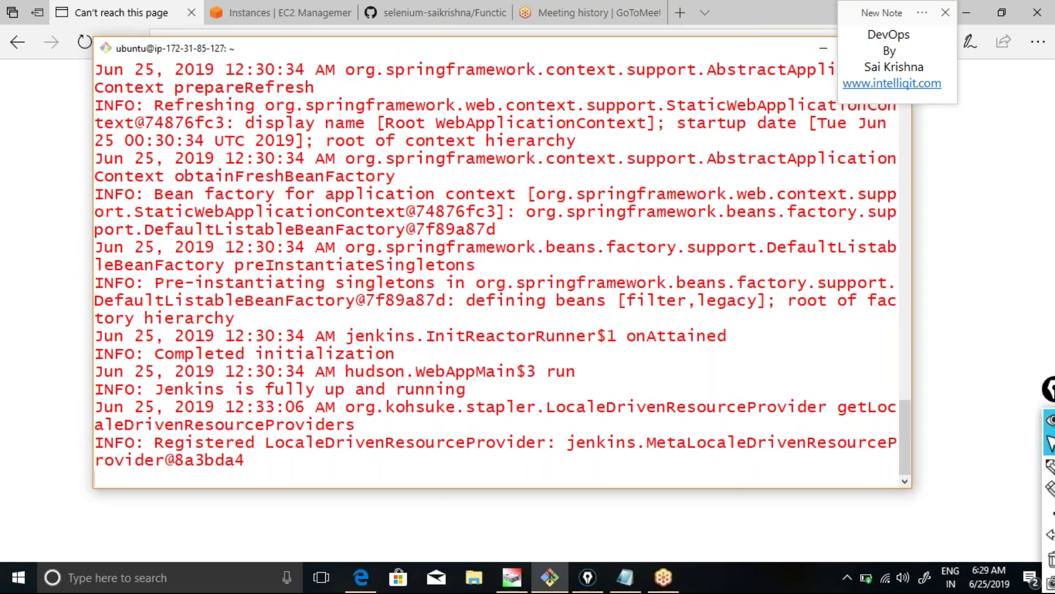
pyautogui.press('Up')
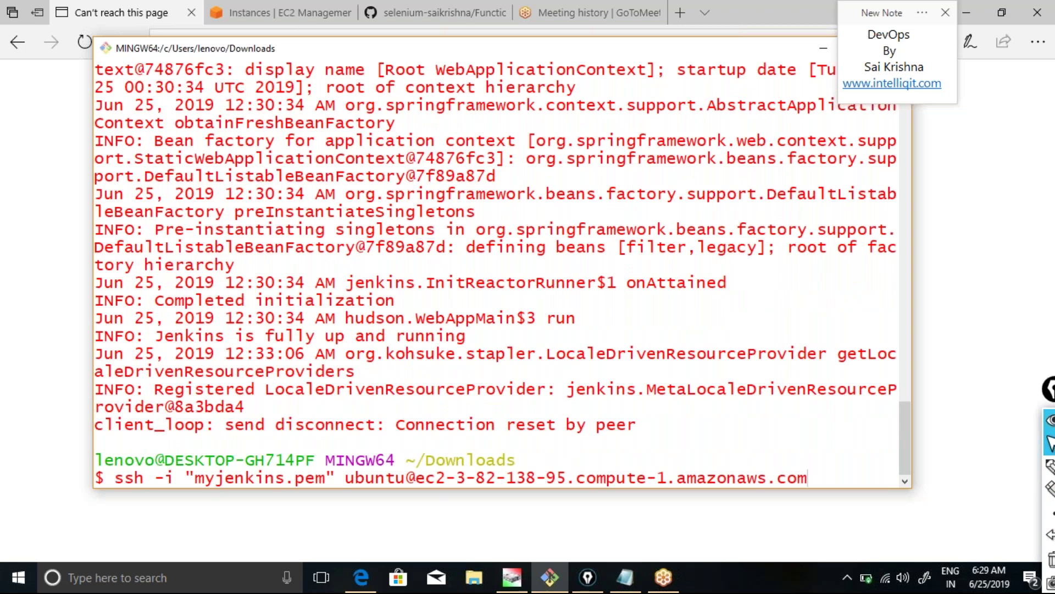
pyautogui.press('Return')
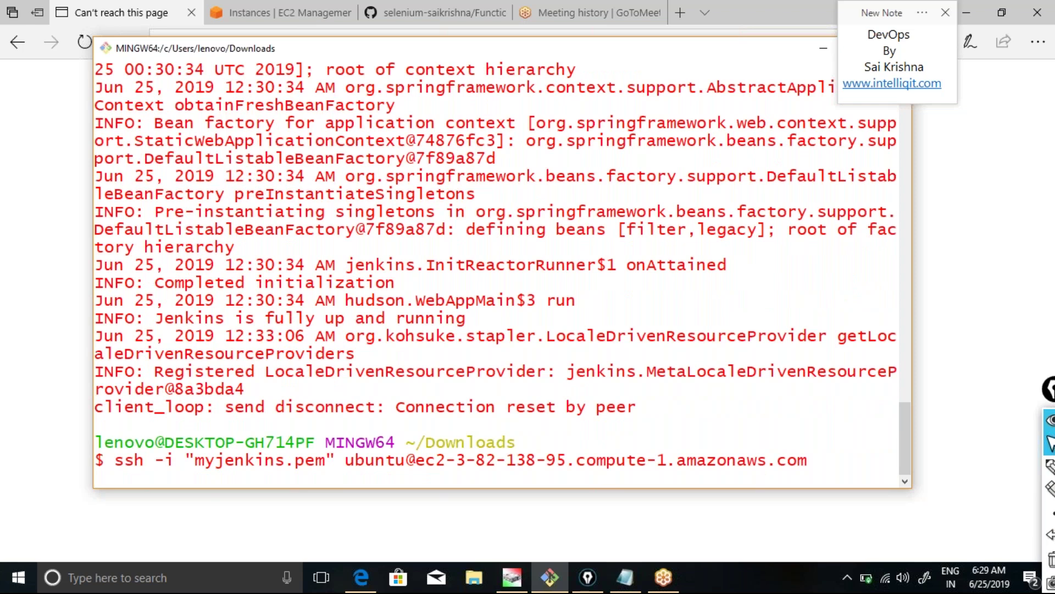
pyautogui.write('jav')
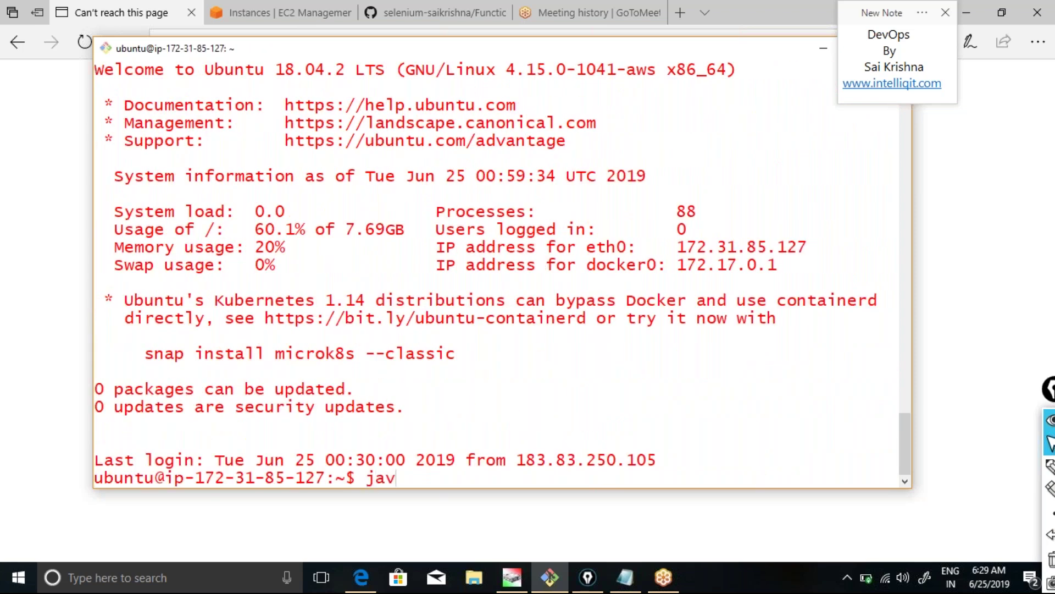
pyautogui.write('a -jar jenkins.war')
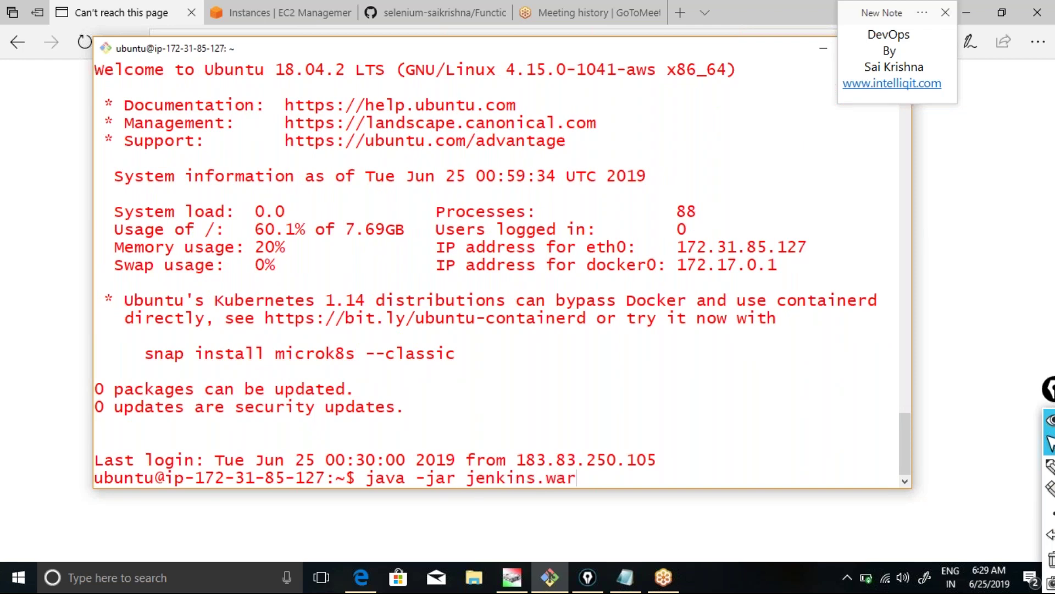
pyautogui.press('Return')
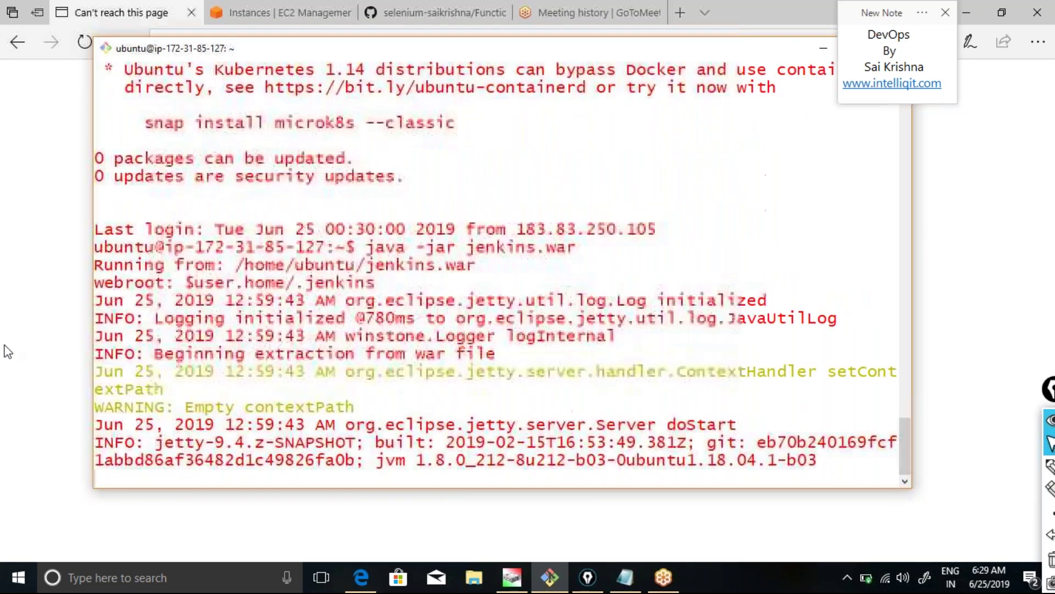
# Return to Edge and start trimming the address bar URL back toward the Jenkins root.
pyautogui.click(26, 351)
pyautogui.click(499, 39)
pyautogui.press('End')
pyautogui.press('BackSpace')
pyautogui.press('BackSpace')
pyautogui.press('BackSpace')
pyautogui.press('BackSpace')
pyautogui.press('BackSpace')
pyautogui.press('BackSpace')
pyautogui.press('BackSpace')
pyautogui.press('BackSpace')
pyautogui.press('BackSpace')
pyautogui.press('BackSpace')
pyautogui.press('BackSpace')
pyautogui.press('BackSpace')
pyautogui.press('BackSpace')
pyautogui.press('BackSpace')
pyautogui.press('BackSpace')
pyautogui.press('BackSpace')
pyautogui.press('BackSpace')
pyautogui.press('BackSpace')
pyautogui.press('BackSpace')
pyautogui.press('BackSpace')
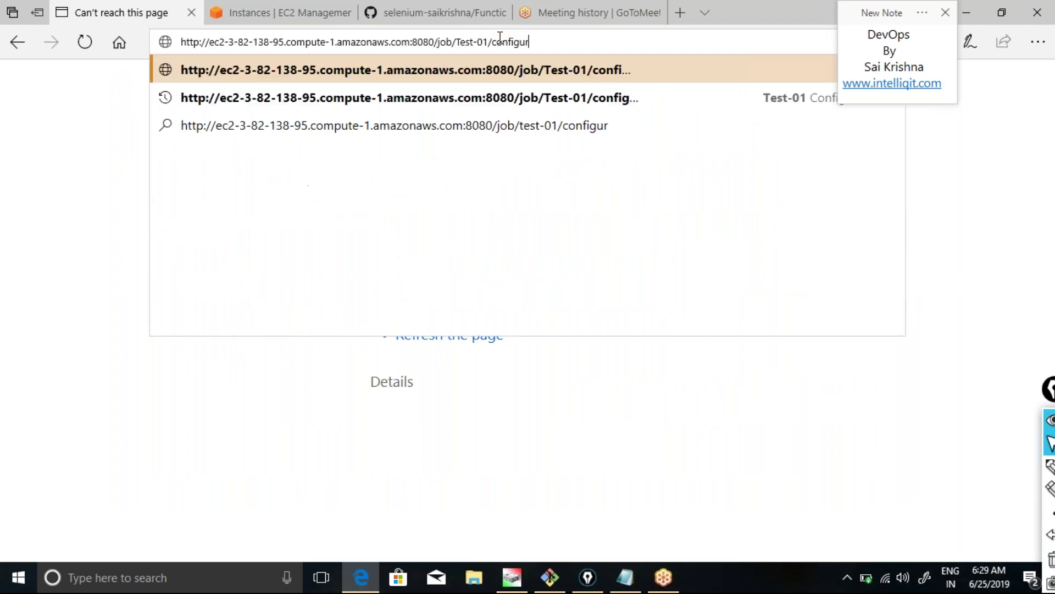
# Load the Jenkins root URL, sign in as admin, and choose Configure from Test-01's dropdown.
pyautogui.press('BackSpace')
pyautogui.press('BackSpace')
pyautogui.press('Return')
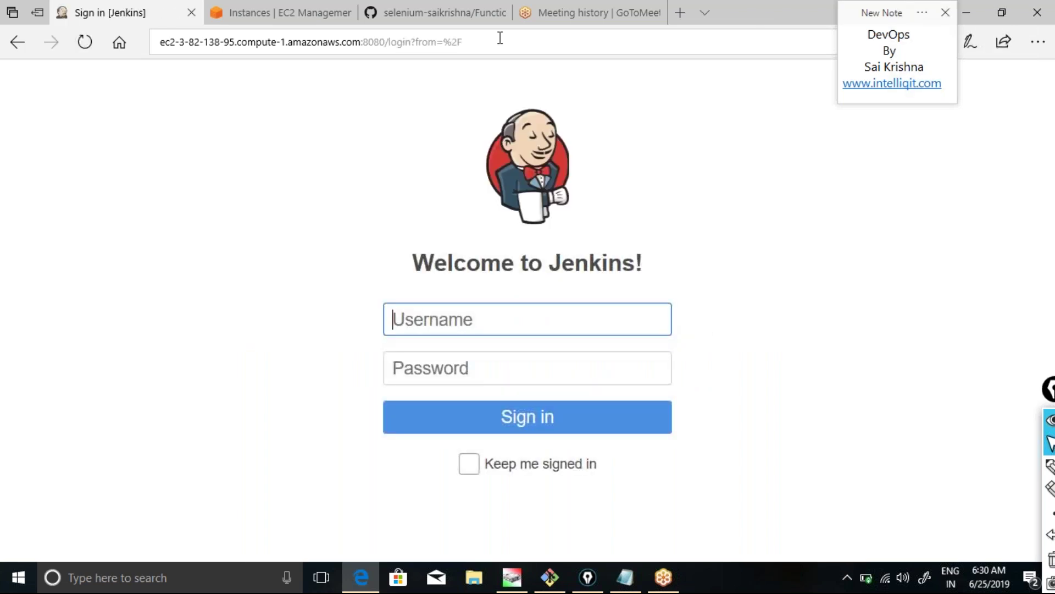
pyautogui.write('admin')
pyautogui.press('Tab')
pyautogui.write('admin')
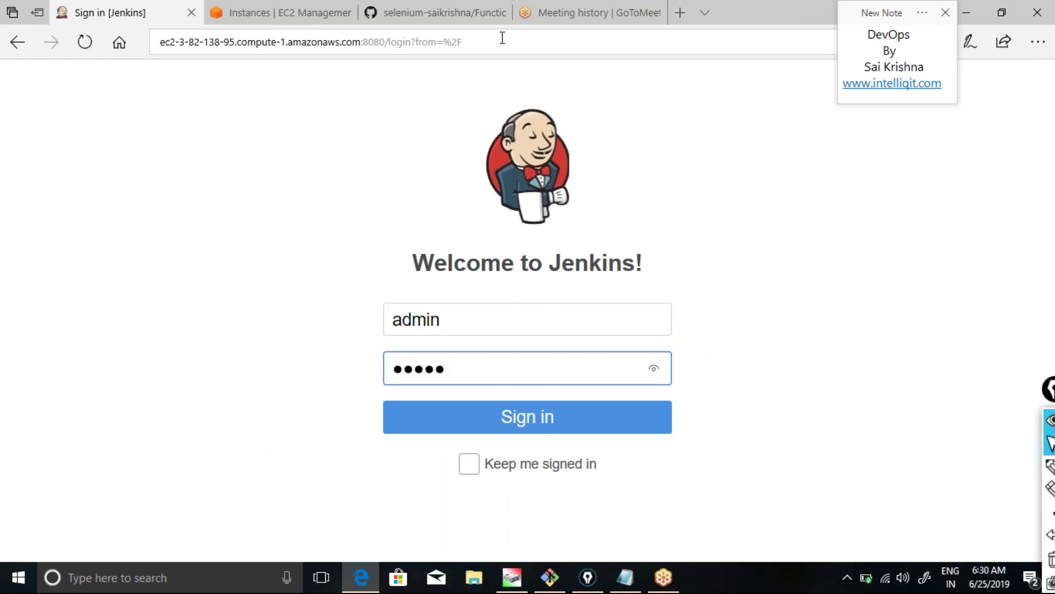
pyautogui.click(507, 431)
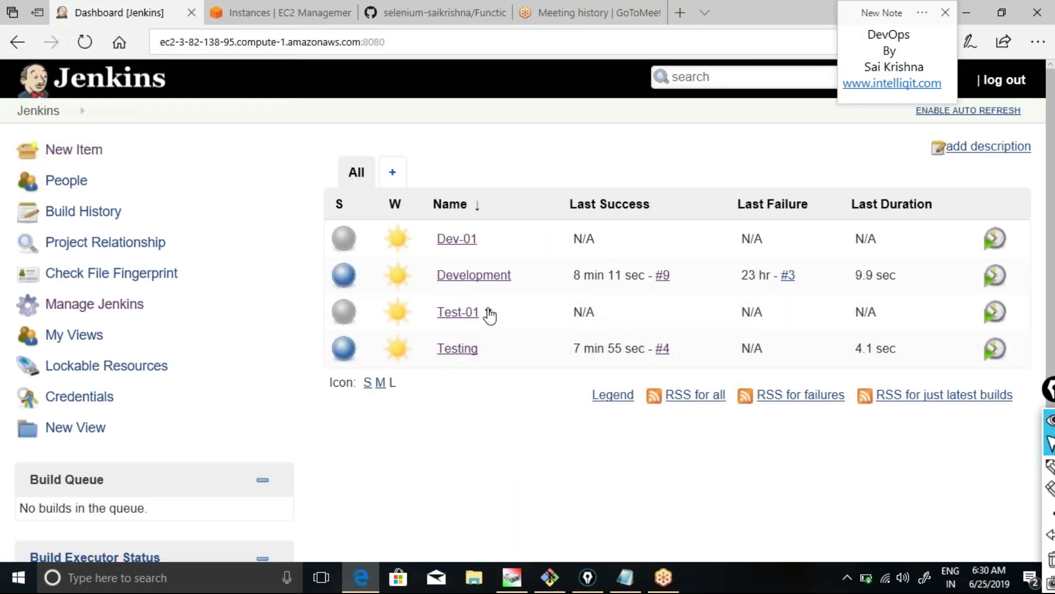
pyautogui.click(489, 314)
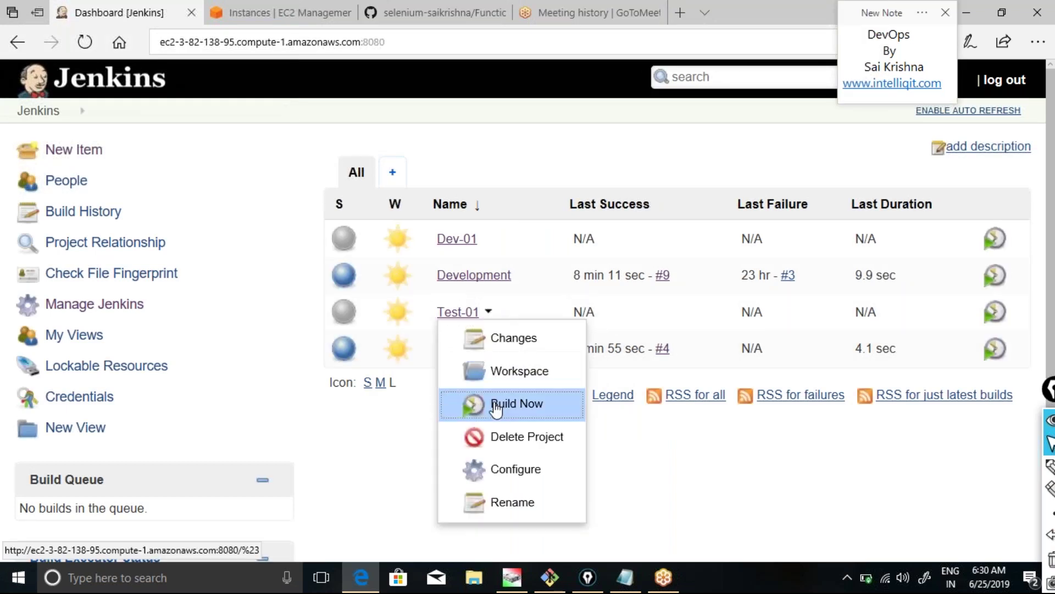
pyautogui.click(505, 470)
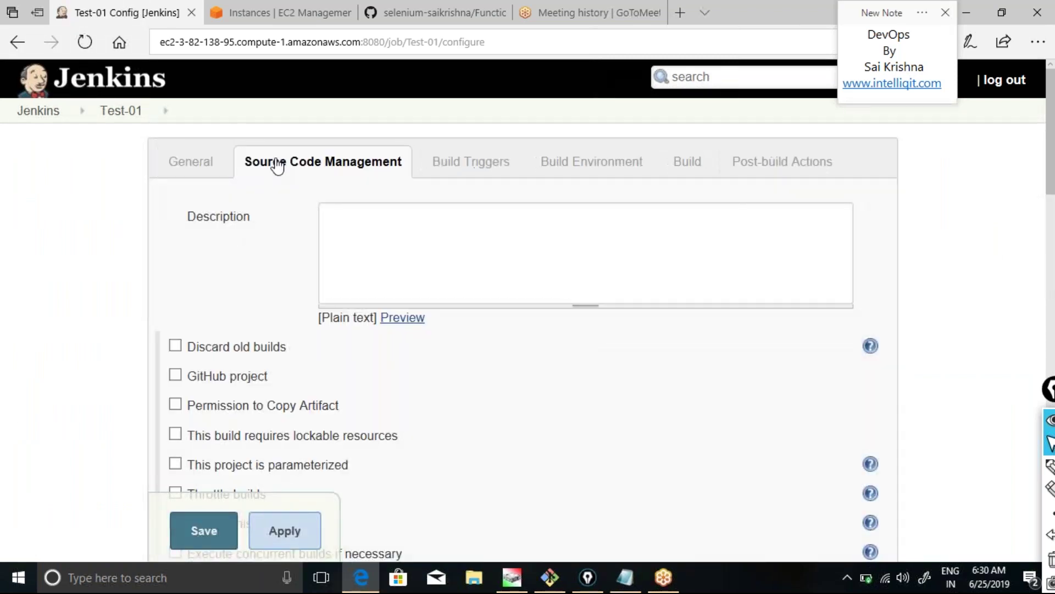
# Replace Test-01's Git Repository URL with the FunctionalTesting.git clone URL, then apply and save.
pyautogui.click(277, 163)
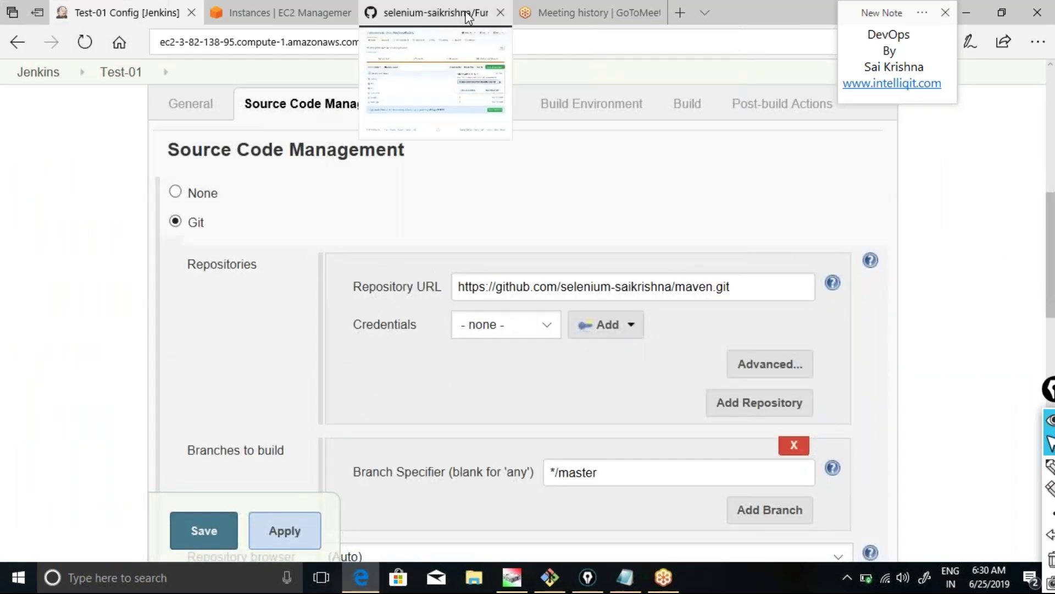
pyautogui.click(434, 13)
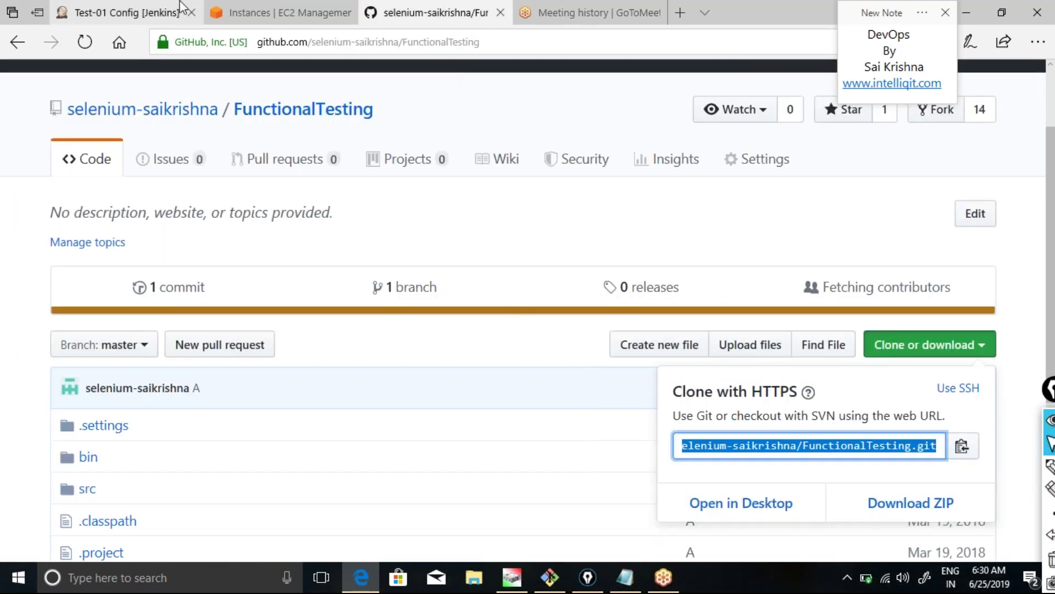
pyautogui.click(141, 13)
pyautogui.moveTo(733, 285); pyautogui.dragTo(416, 291)
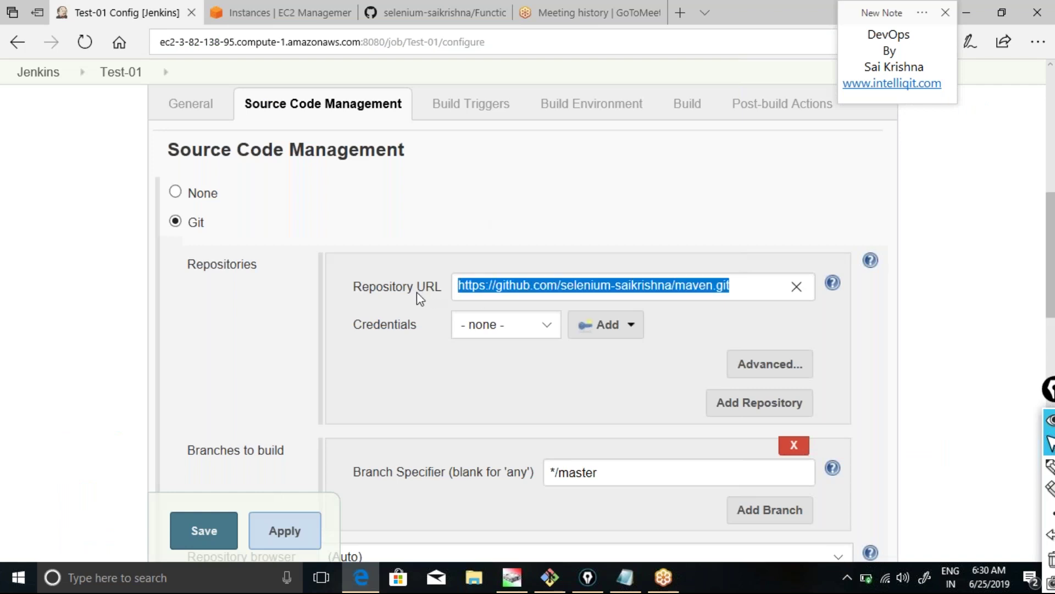
pyautogui.write('https://github.com/selenium-saikrishna/FunctionalTesting.git')
pyautogui.click(290, 540)
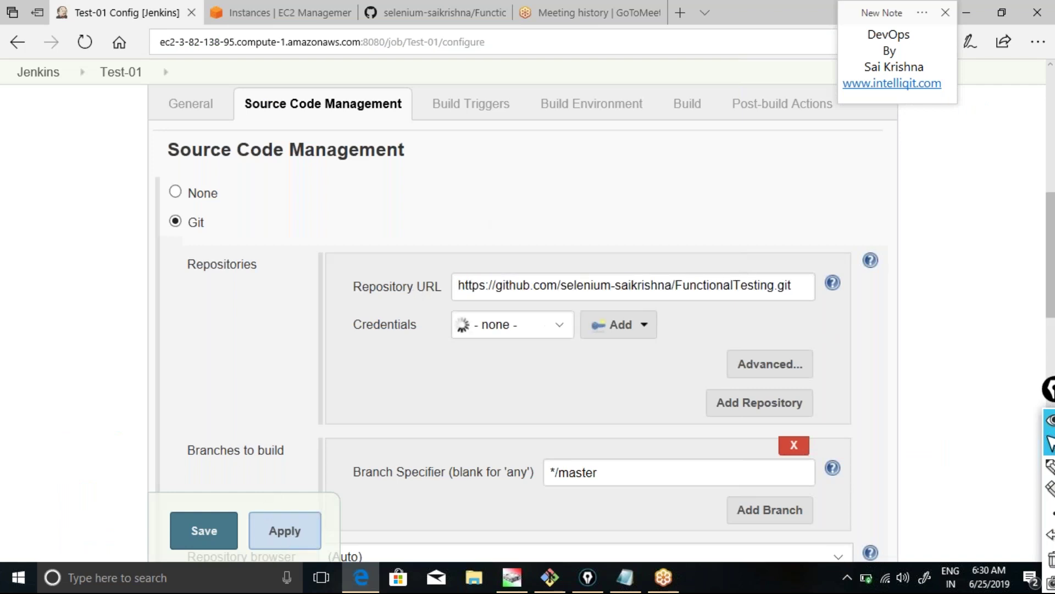
pyautogui.click(204, 531)
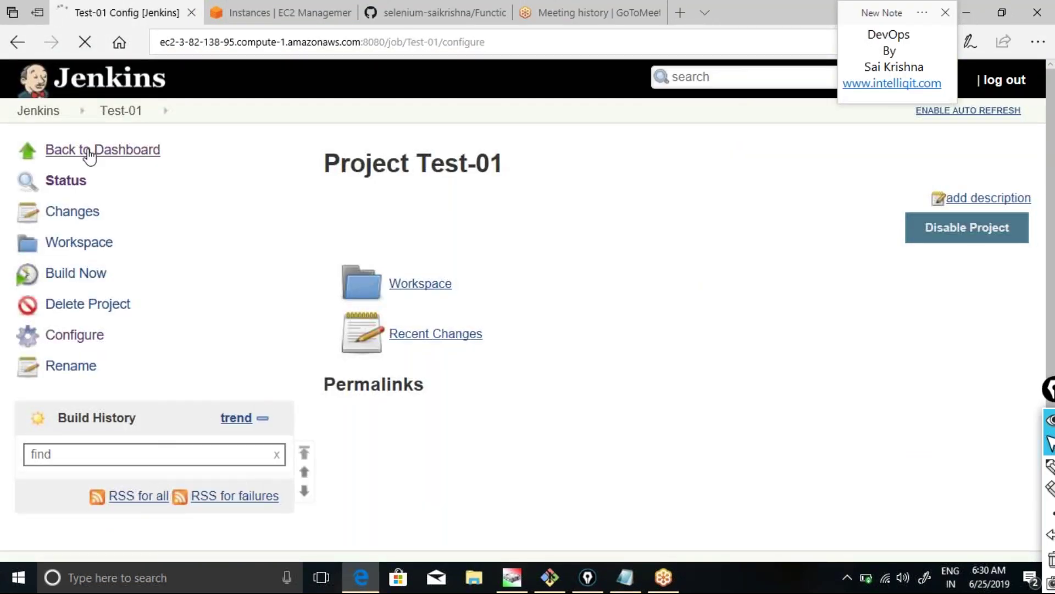
pyautogui.click(89, 152)
pyautogui.click(434, 12)
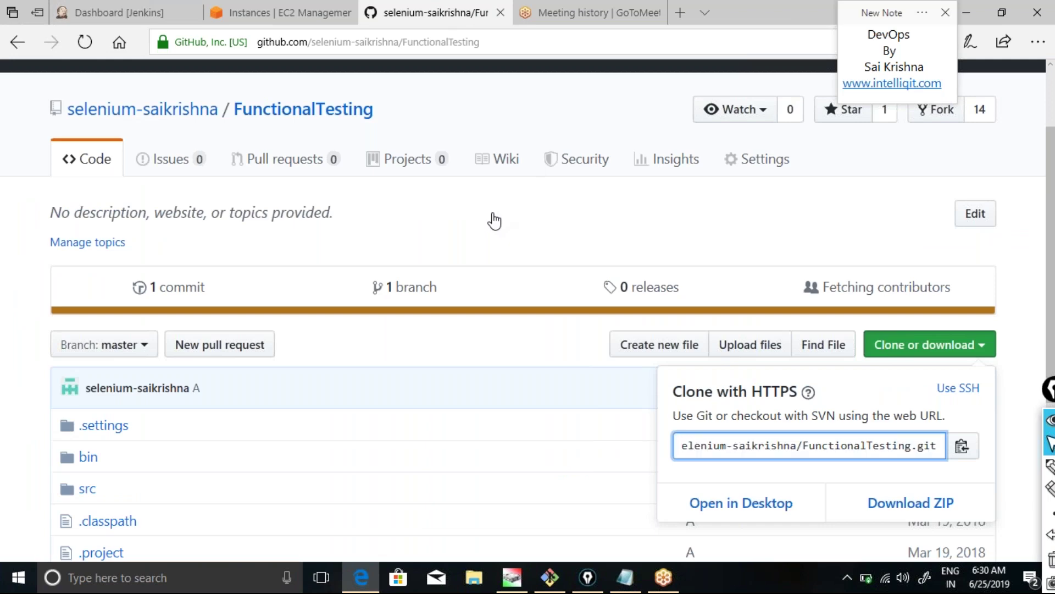
# Scroll through the FunctionalTesting repository files, glance at EC2 Instances, then return to the Jenkins dashboard.
pyautogui.moveTo(1050, 218); pyautogui.dragTo(1051, 352)
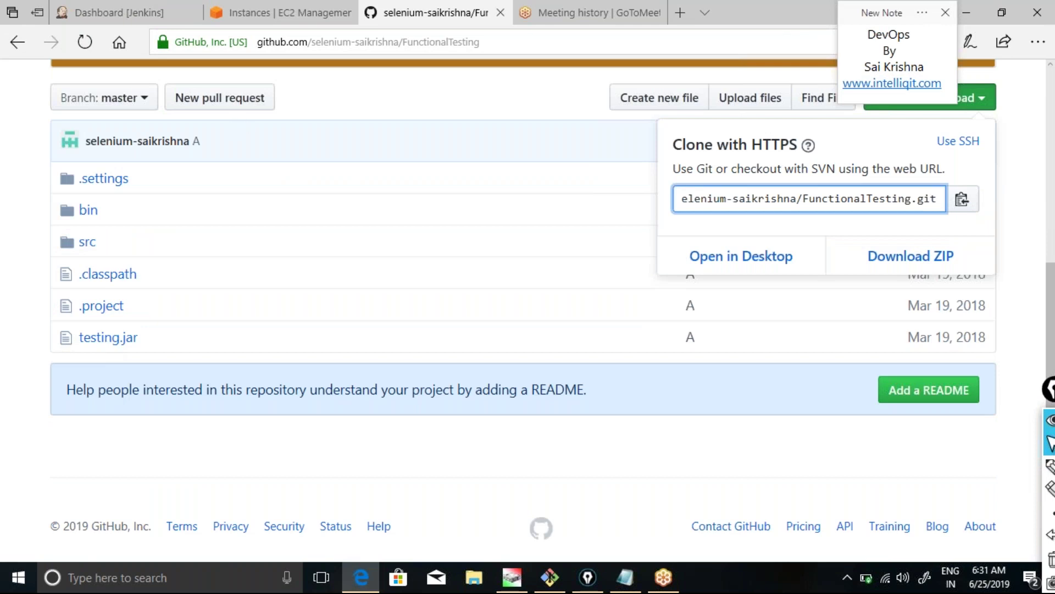
pyautogui.click(267, 20)
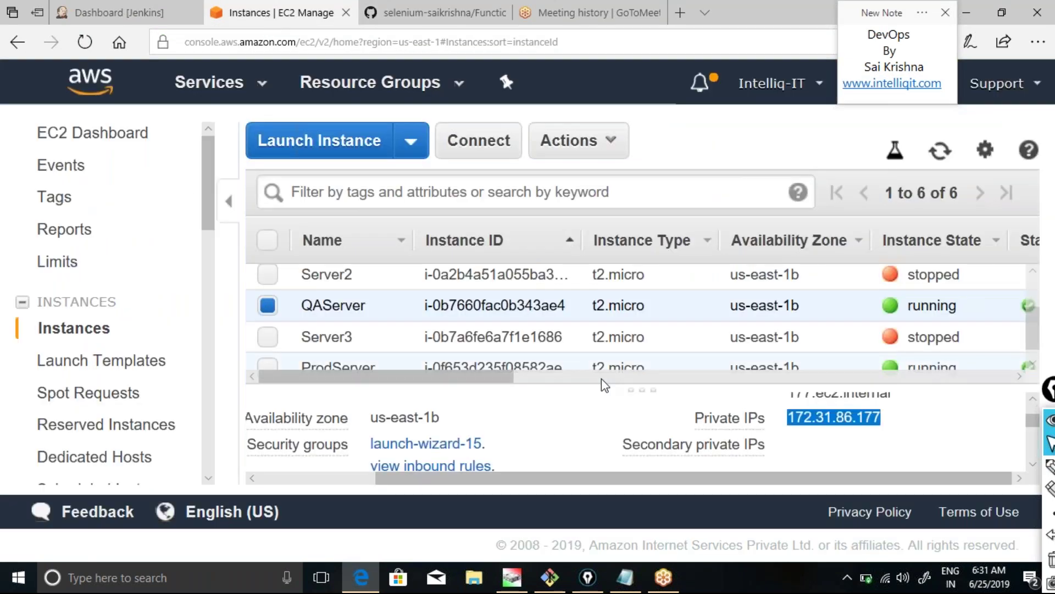
pyautogui.click(430, 16)
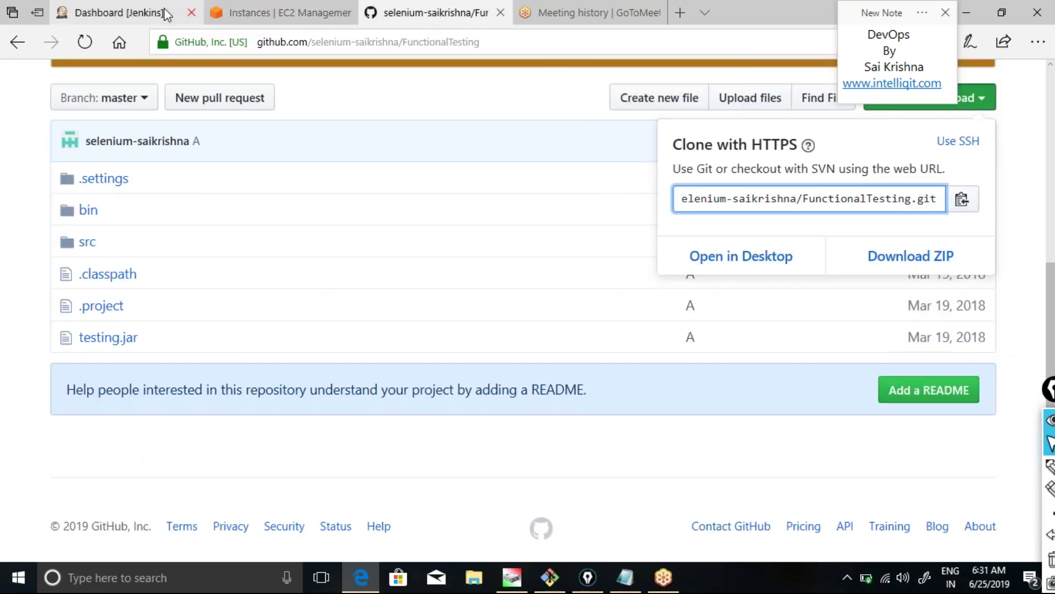
pyautogui.click(147, 12)
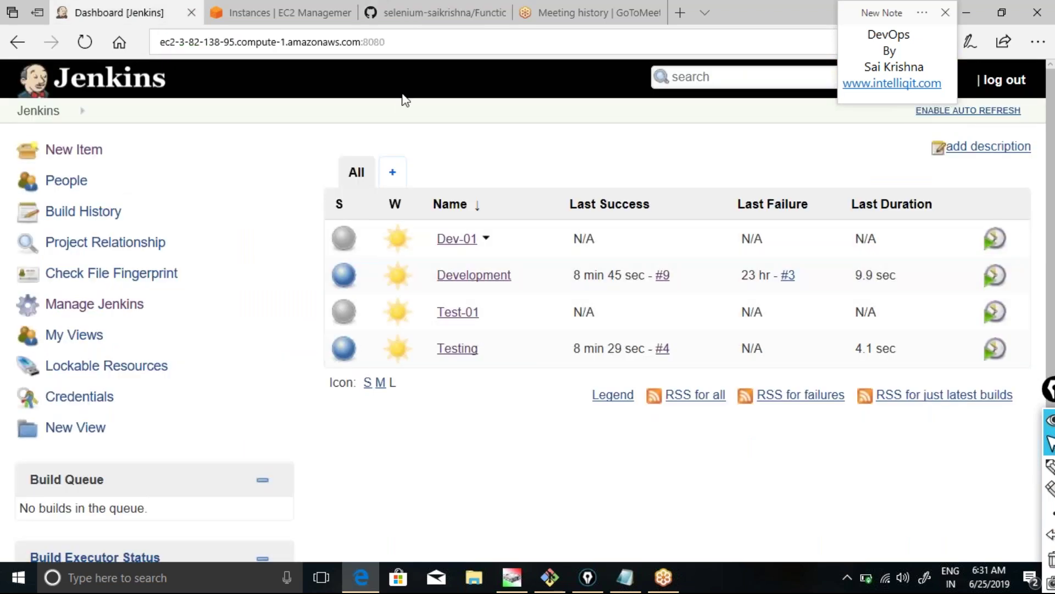
# Schedule a Test-01 build, reload the dashboard, and open the successful Build #1.
pyautogui.press('Return')
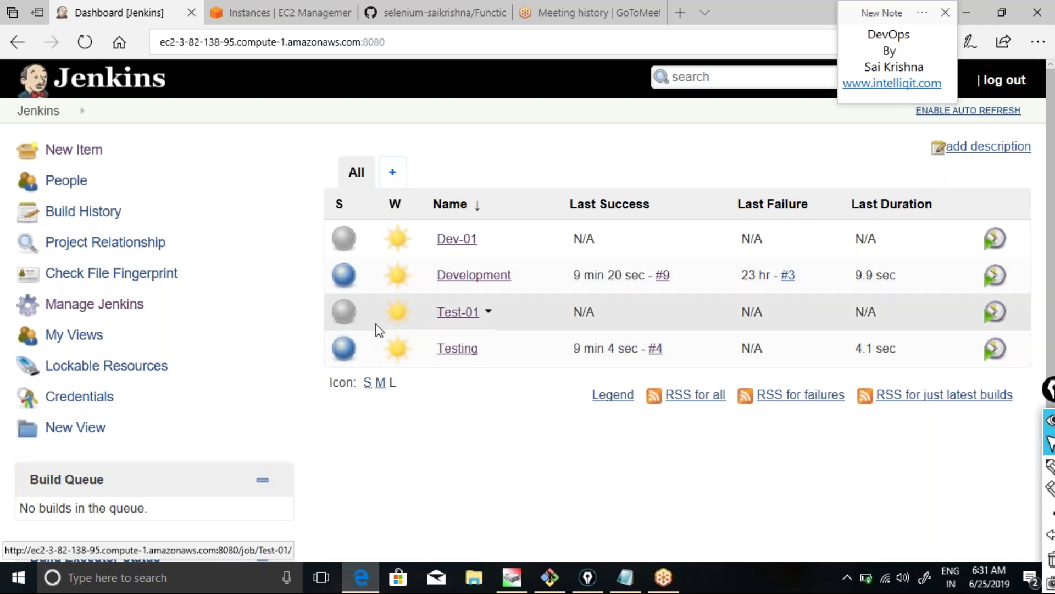
pyautogui.click(995, 314)
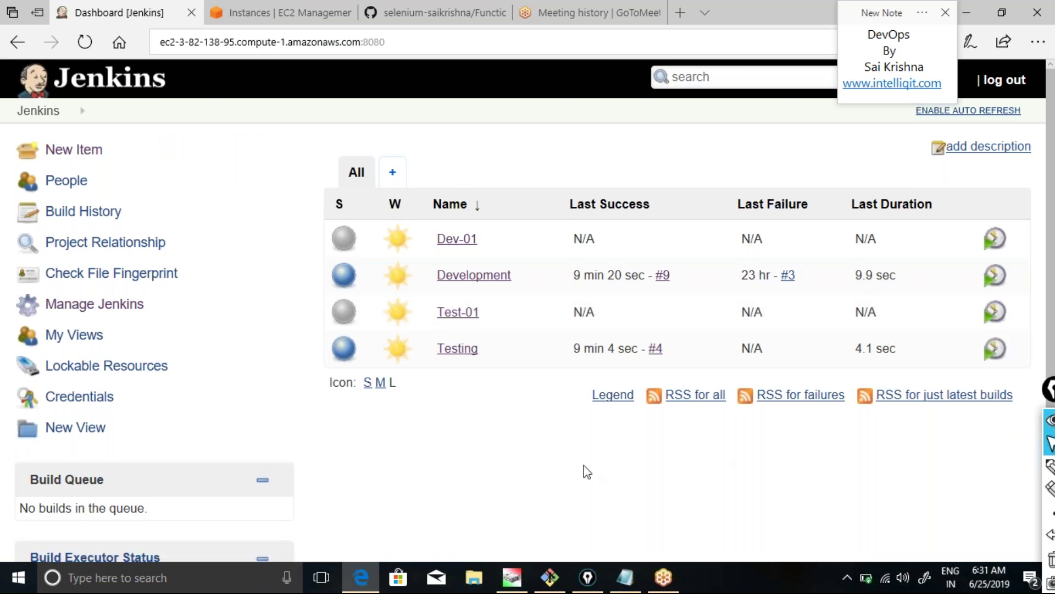
pyautogui.scroll(-3, 584, 471)
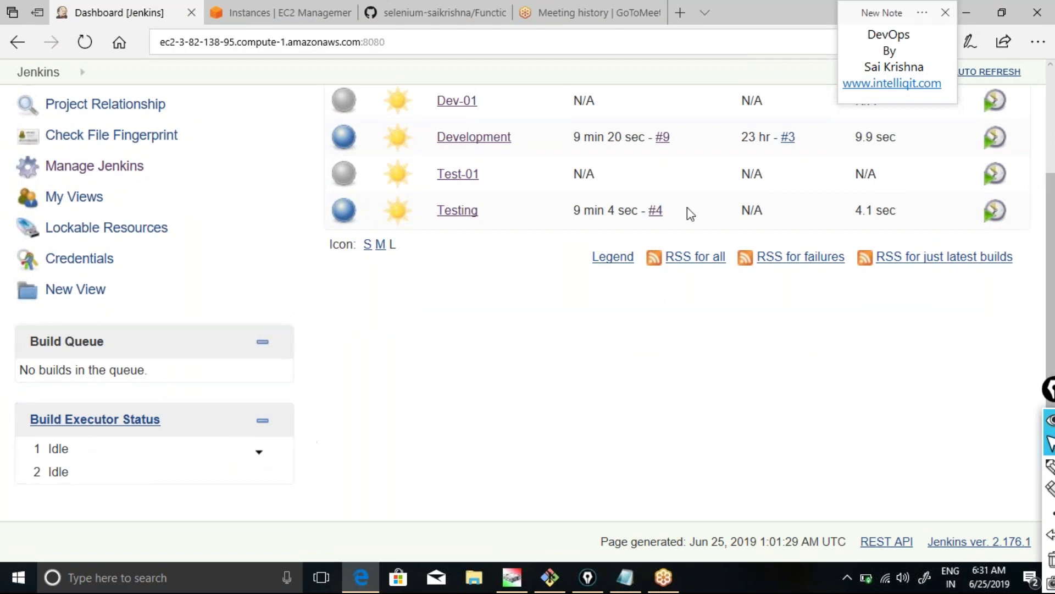
pyautogui.click(390, 36)
pyautogui.press('Return')
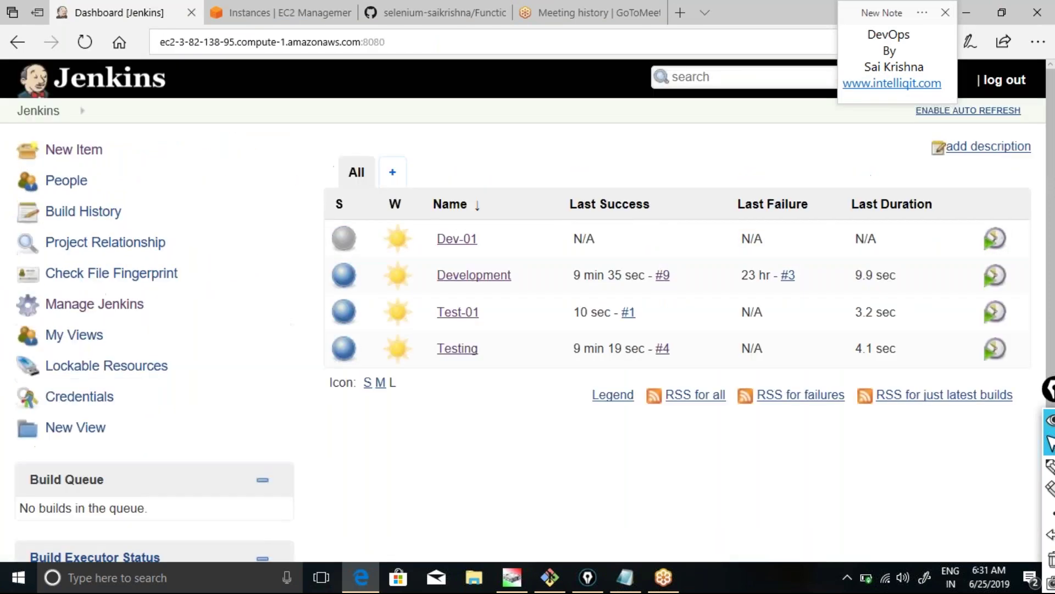
pyautogui.click(630, 316)
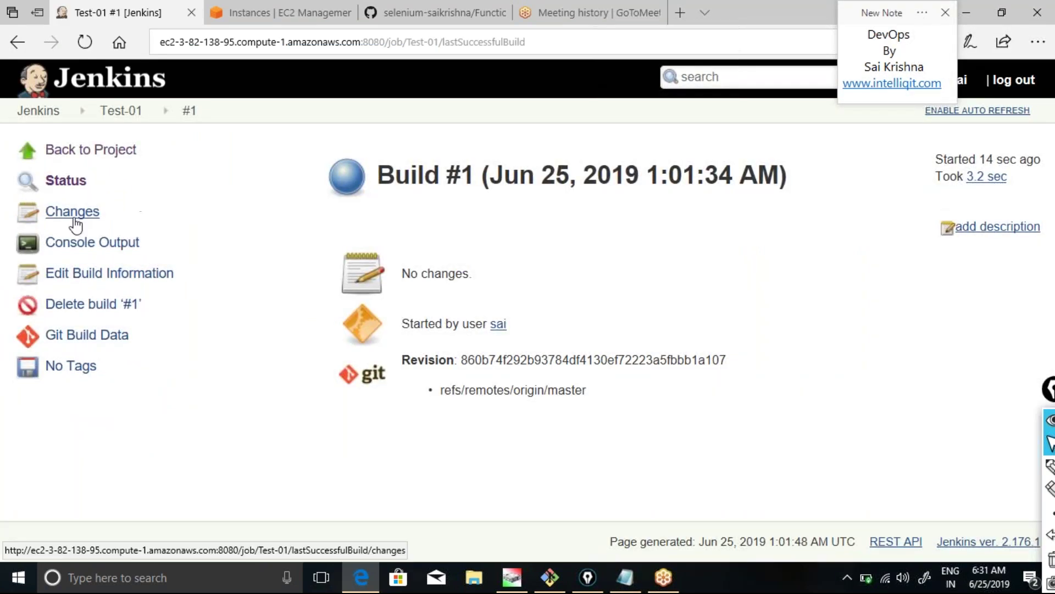
# Read Build #1's console output, select the workspace path /home/ubuntu/.jenkins/workspace/Test-01, then open Test-01's Configure page.
pyautogui.click(90, 243)
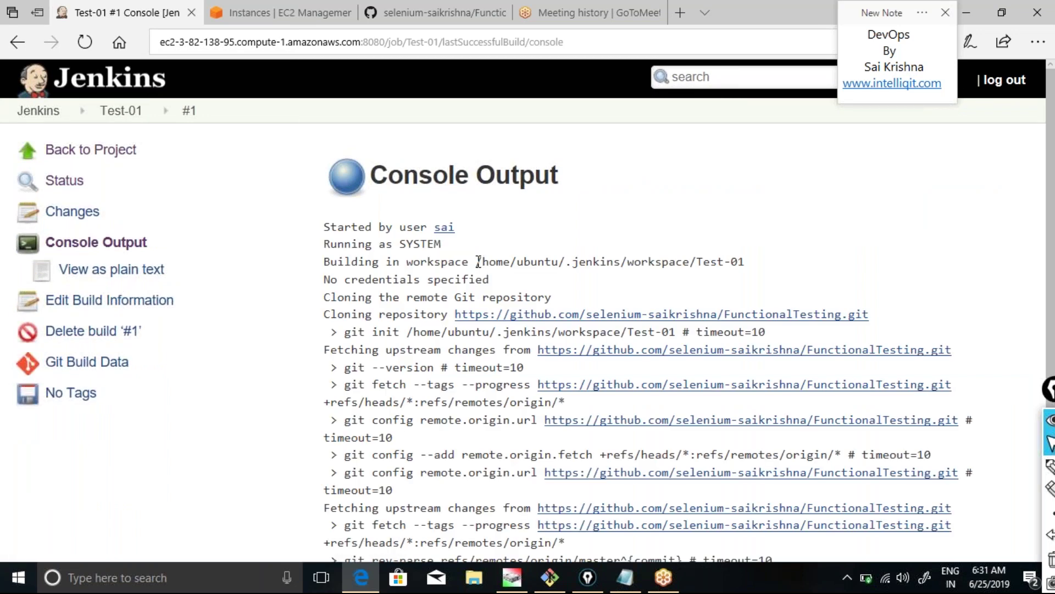
pyautogui.moveTo(478, 261); pyautogui.dragTo(740, 262)
pyautogui.hotkey('ctrl', 'c')
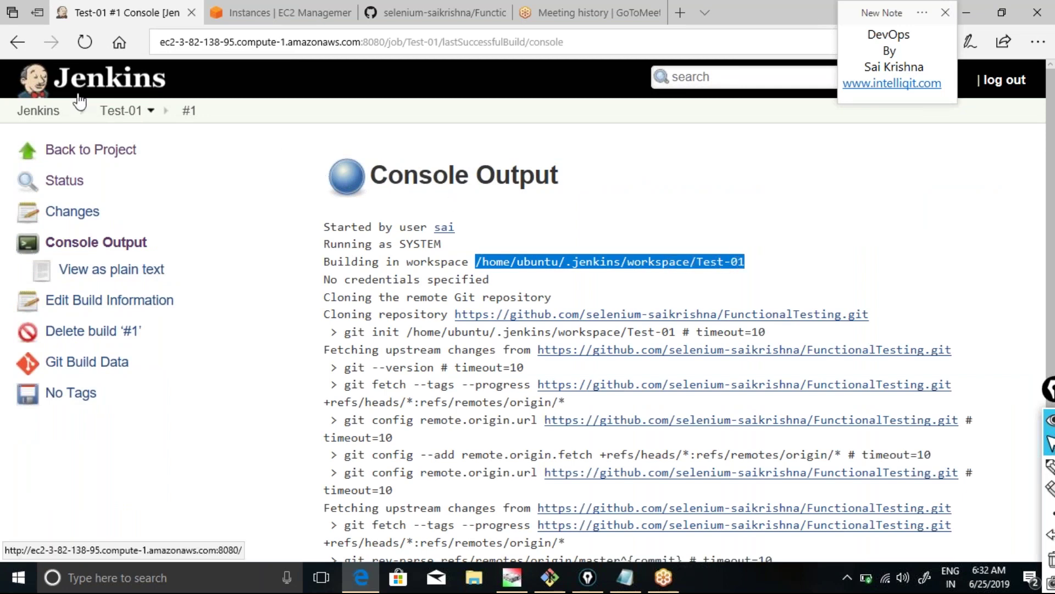
pyautogui.click(158, 112)
pyautogui.click(154, 113)
pyautogui.click(170, 273)
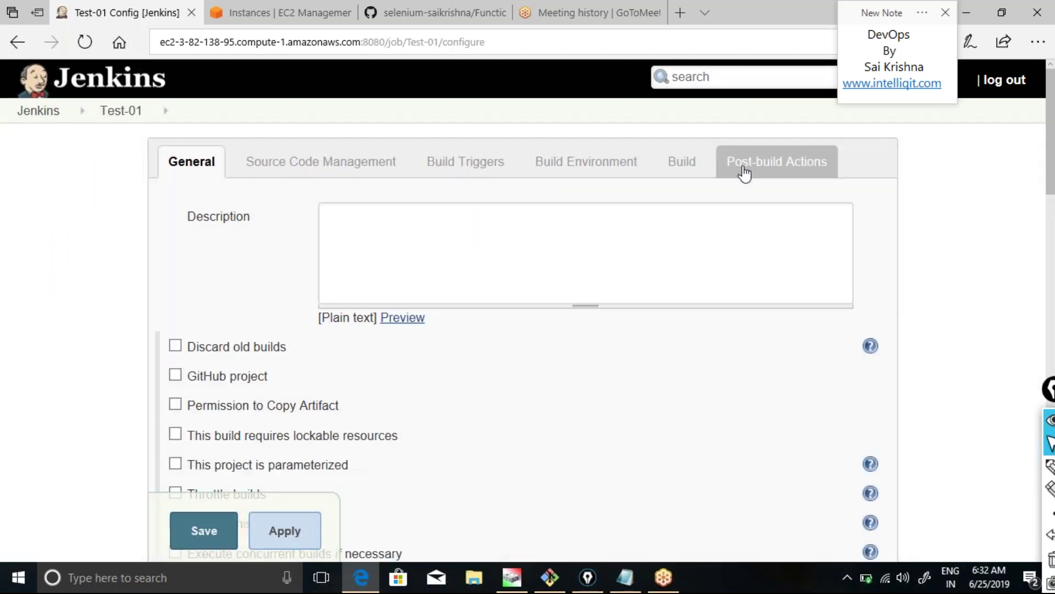
# Add an Execute shell build step to the Test-01 job.
pyautogui.click(742, 169)
pyautogui.click(678, 108)
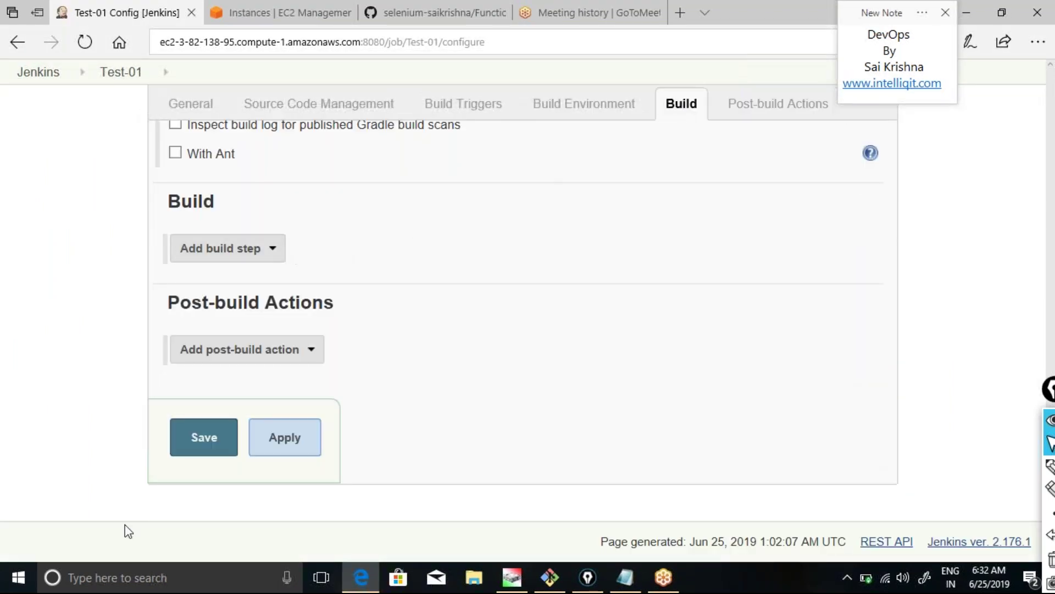
pyautogui.click(266, 248)
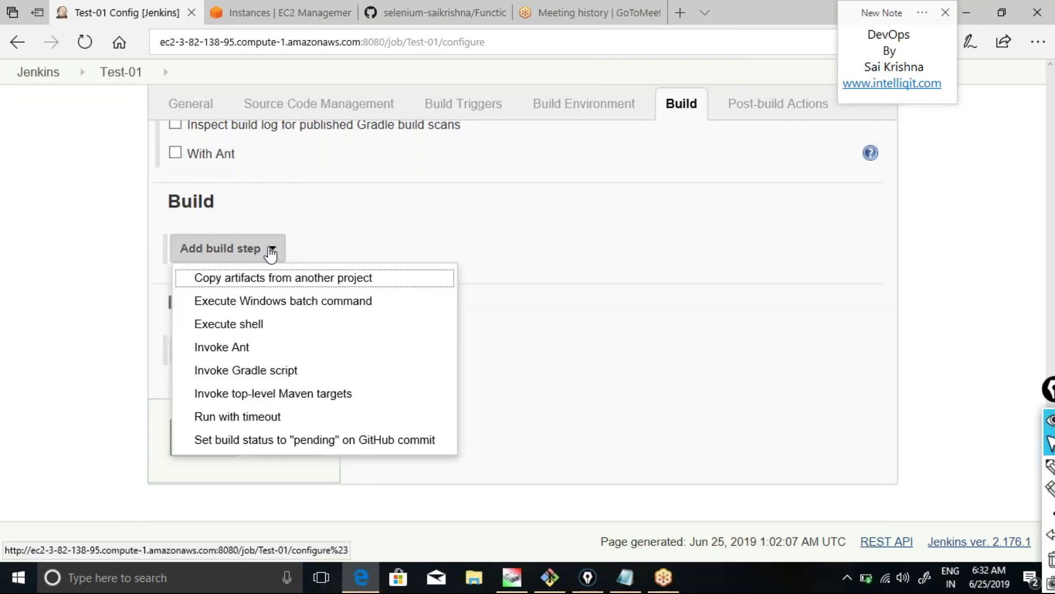
pyautogui.click(260, 326)
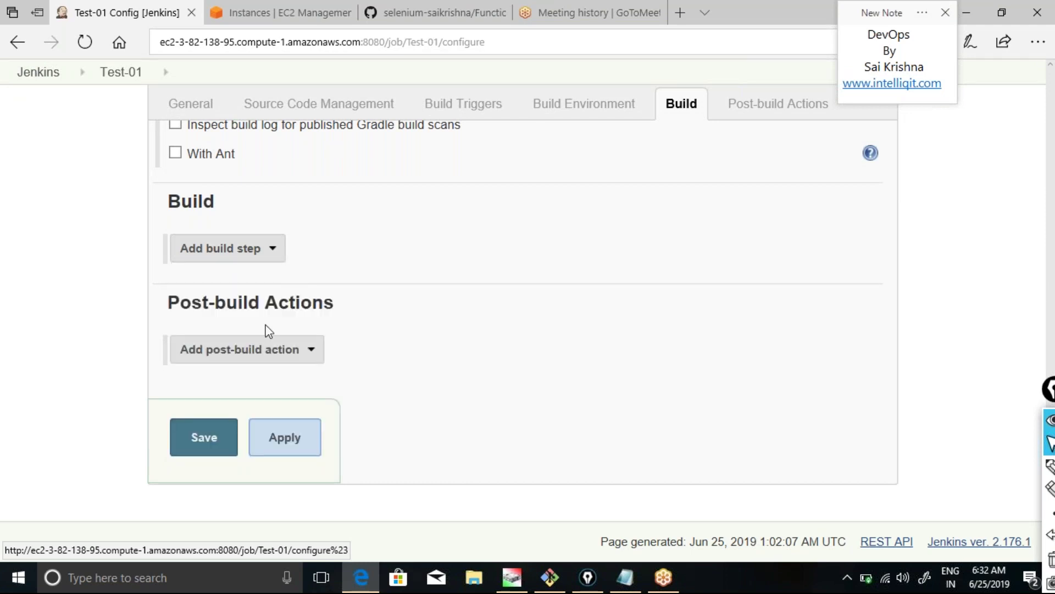
# Enter the command java -jar /home/ubuntu/.jenkins/workspace/Test-01/testing.jar, then apply and save.
pyautogui.click(290, 291)
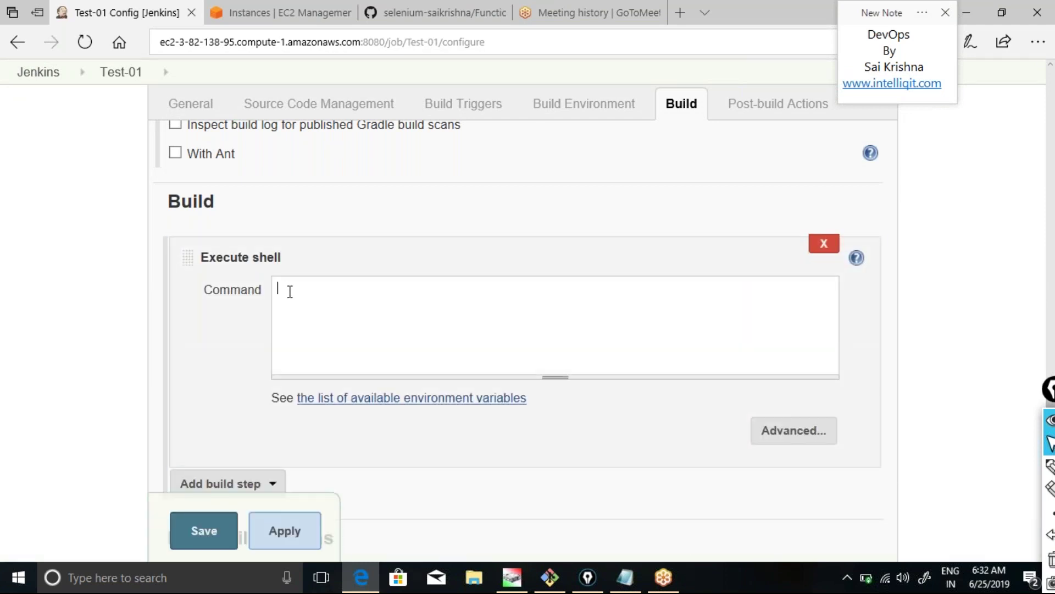
pyautogui.write('java -jar')
pyautogui.hotkey('ctrl', 'v')
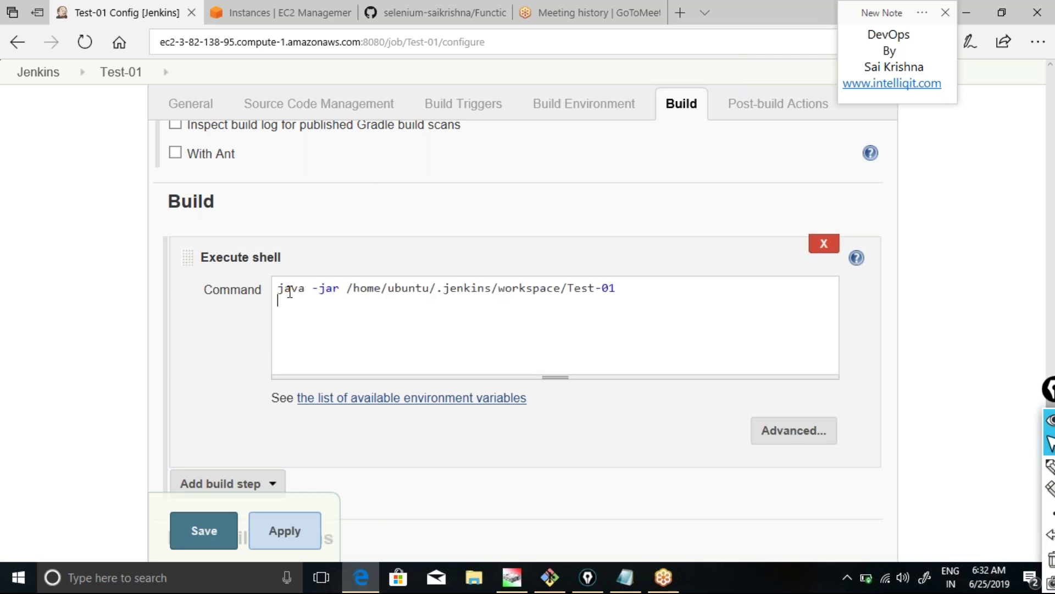
pyautogui.write('/testing.jatr')
pyautogui.press('BackSpace')
pyautogui.press('BackSpace')
pyautogui.write('r')
pyautogui.click(279, 531)
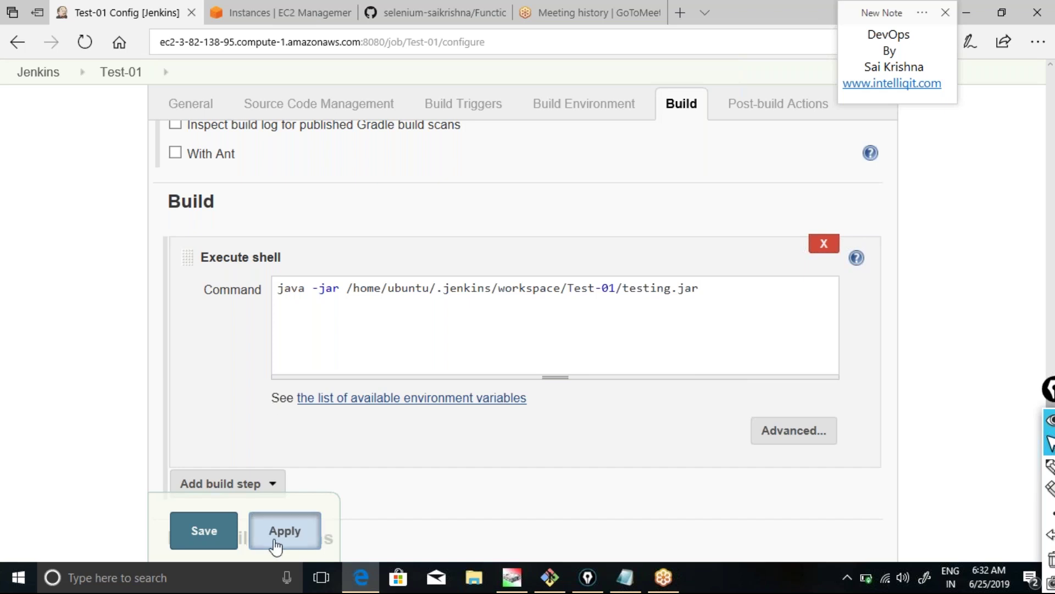
pyautogui.click(195, 534)
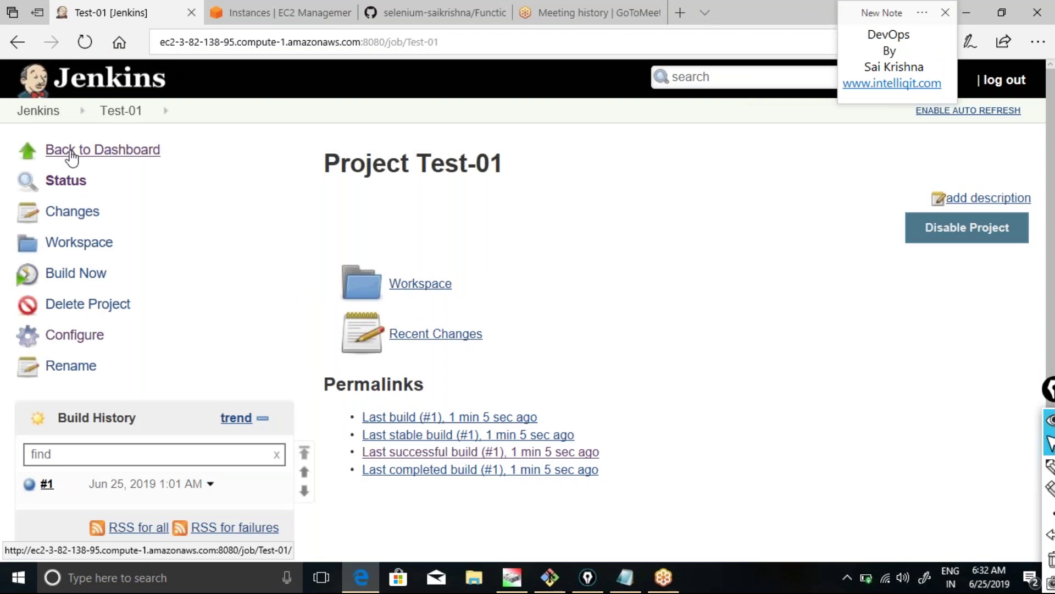
# Go back to the dashboard and choose Configure from Dev-01's dropdown menu.
pyautogui.click(78, 157)
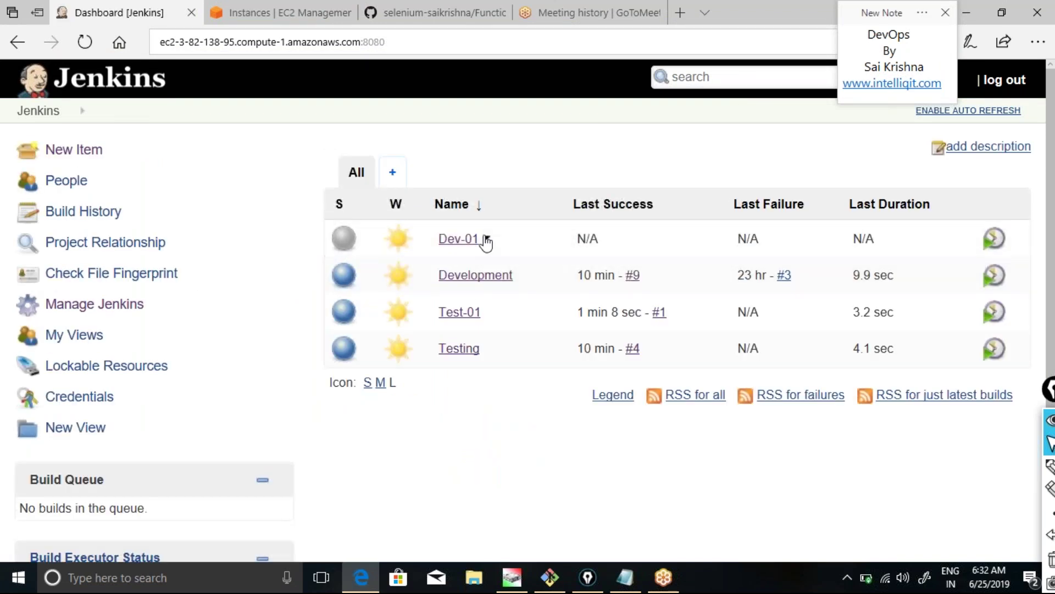
pyautogui.moveTo(484, 312)
pyautogui.moveTo(489, 241)
pyautogui.click(487, 238)
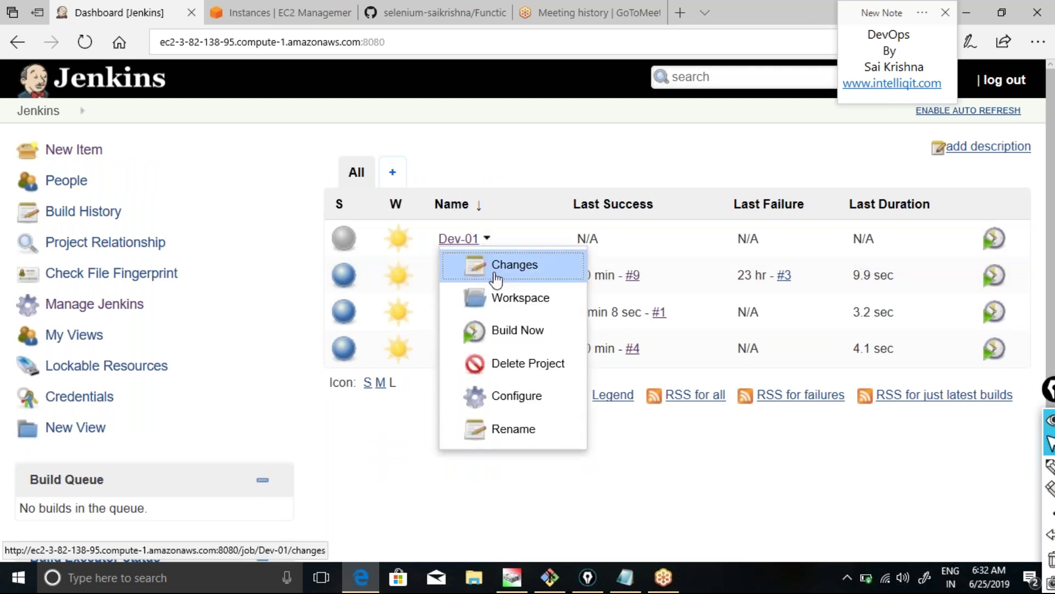
pyautogui.click(510, 396)
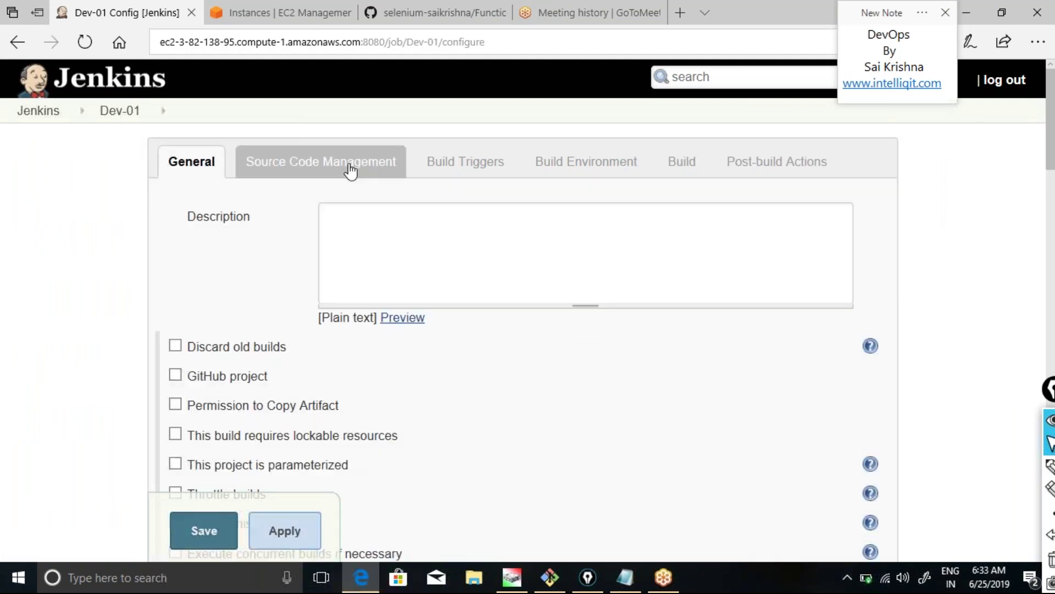
# Add a 'Build other projects' post-build action on Dev-01 targeting Test-01, and apply it.
pyautogui.doubleClick(748, 165)
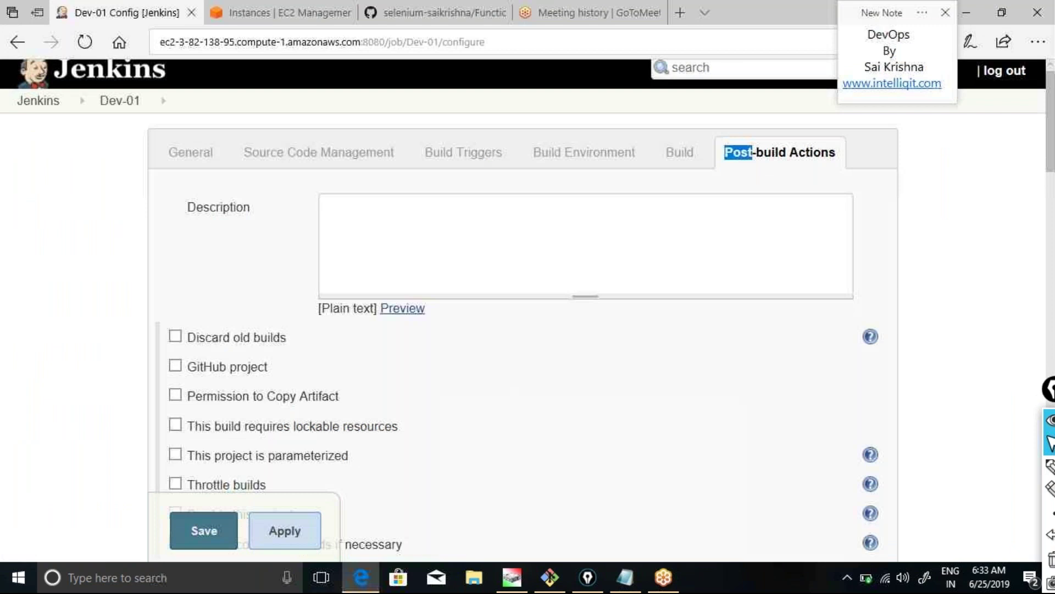
pyautogui.scroll(-3, 100, 379)
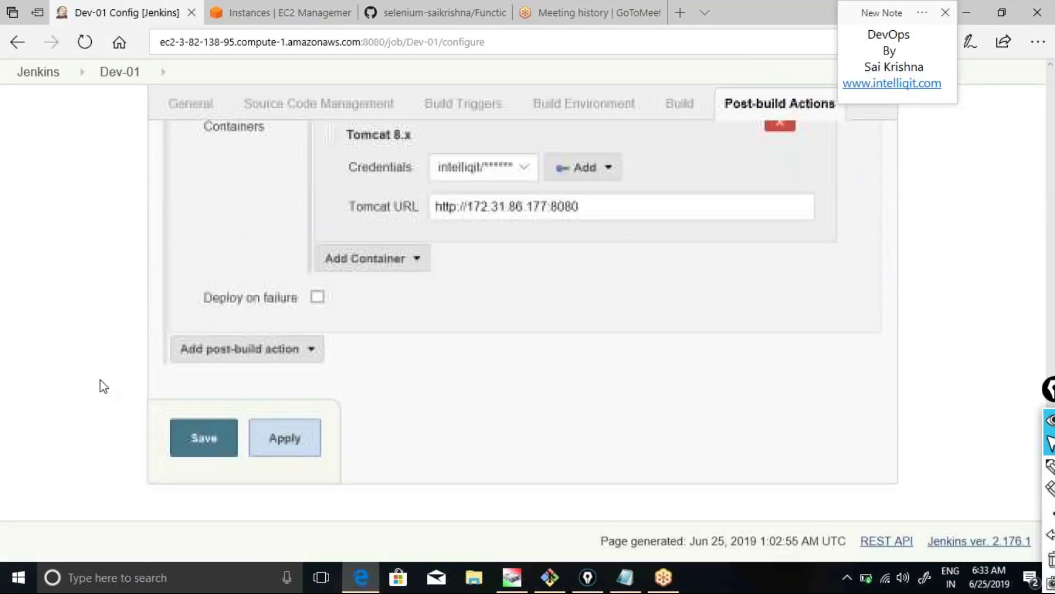
pyautogui.click(307, 349)
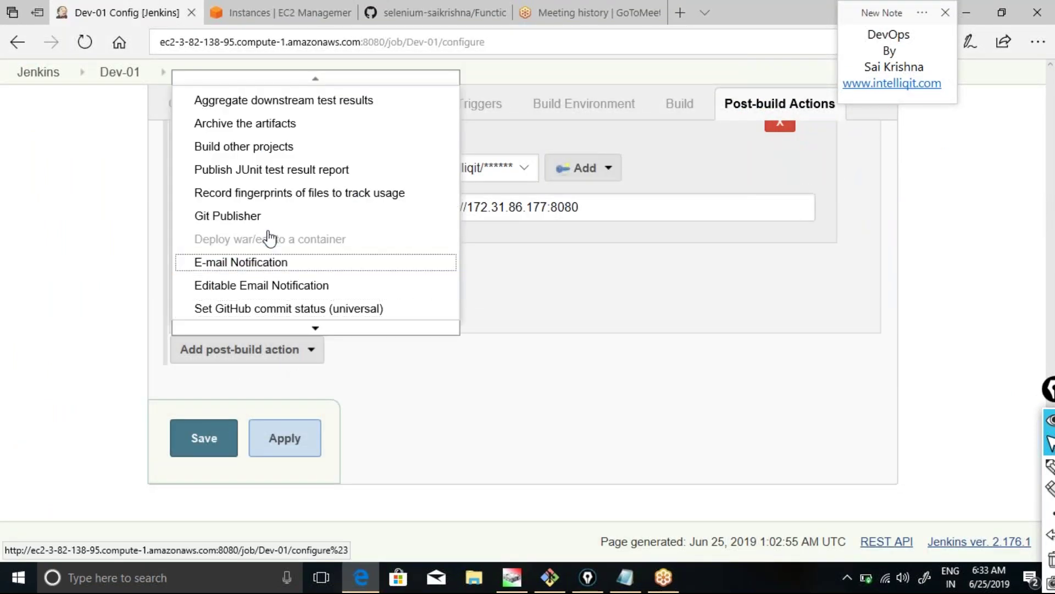
pyautogui.click(259, 148)
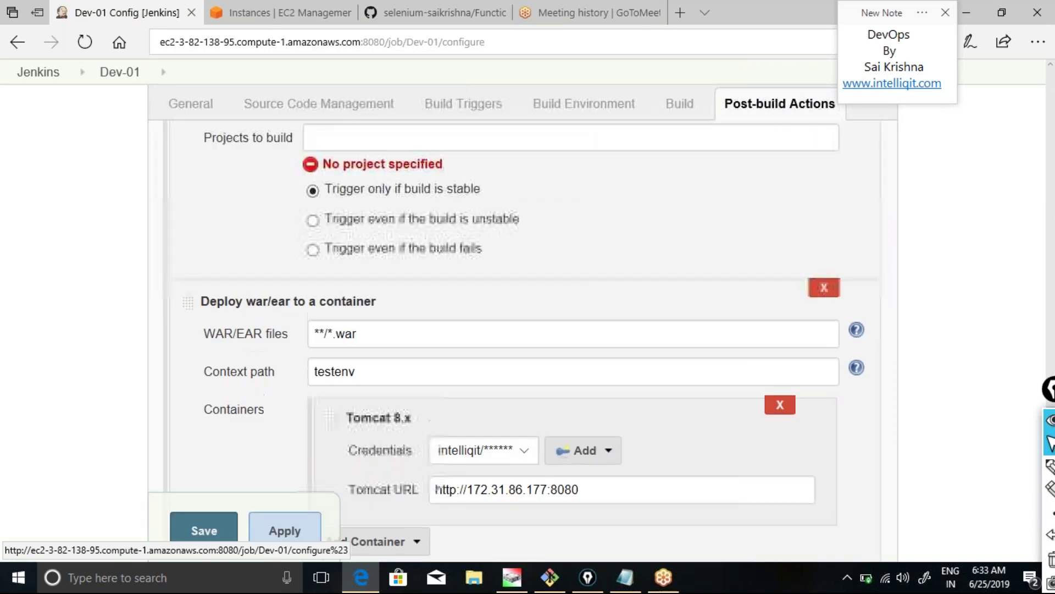
pyautogui.click(495, 136)
pyautogui.write('Te')
pyautogui.press('Return')
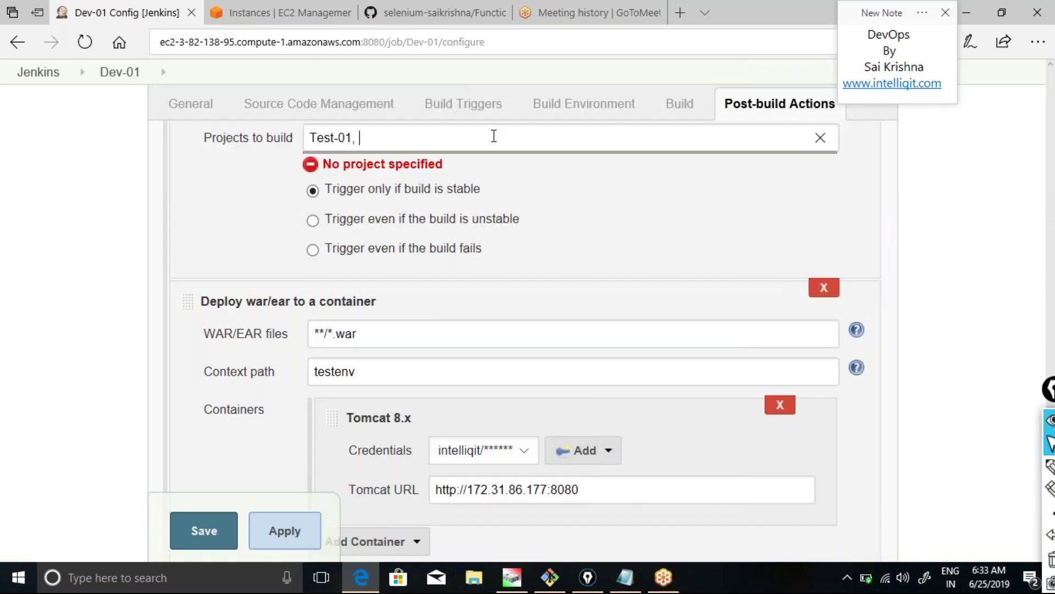
pyautogui.click(291, 534)
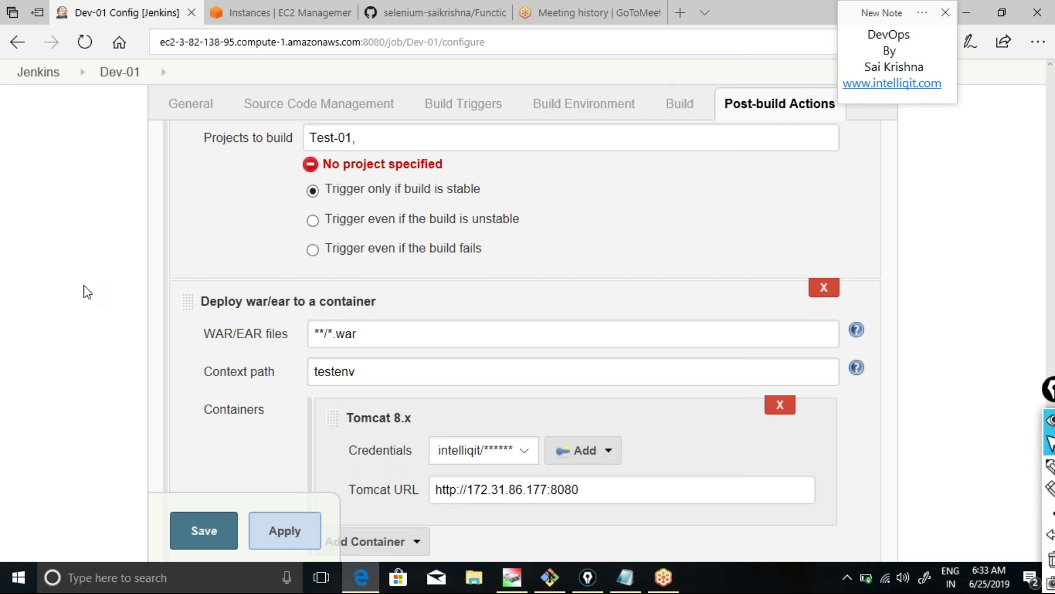
pyautogui.scroll(-5, 84, 291)
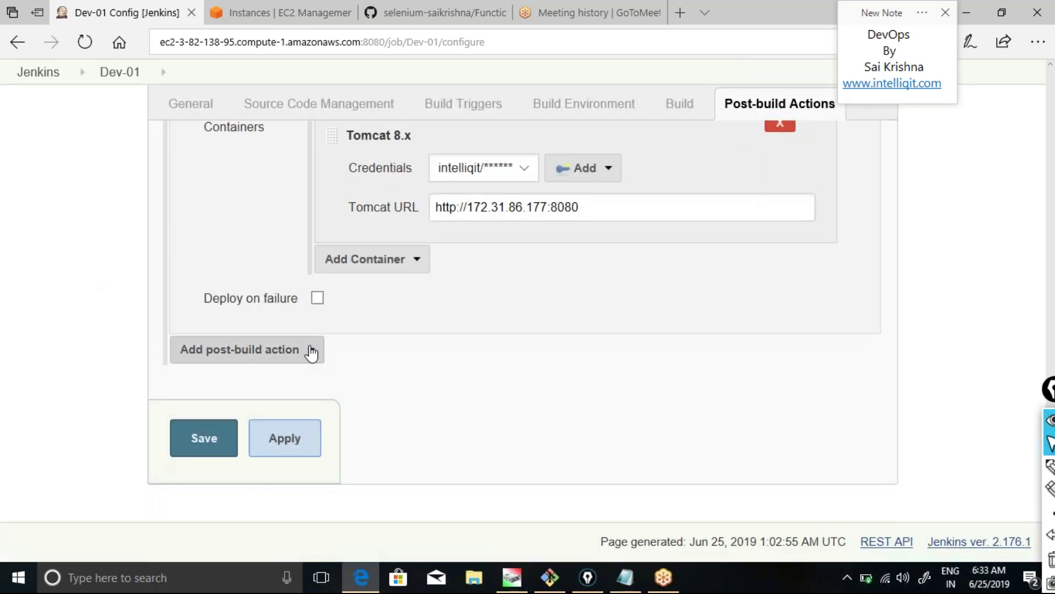
# Add an Archive the artifacts post-build action for **/*.war to Dev-01, then apply and save.
pyautogui.click(311, 353)
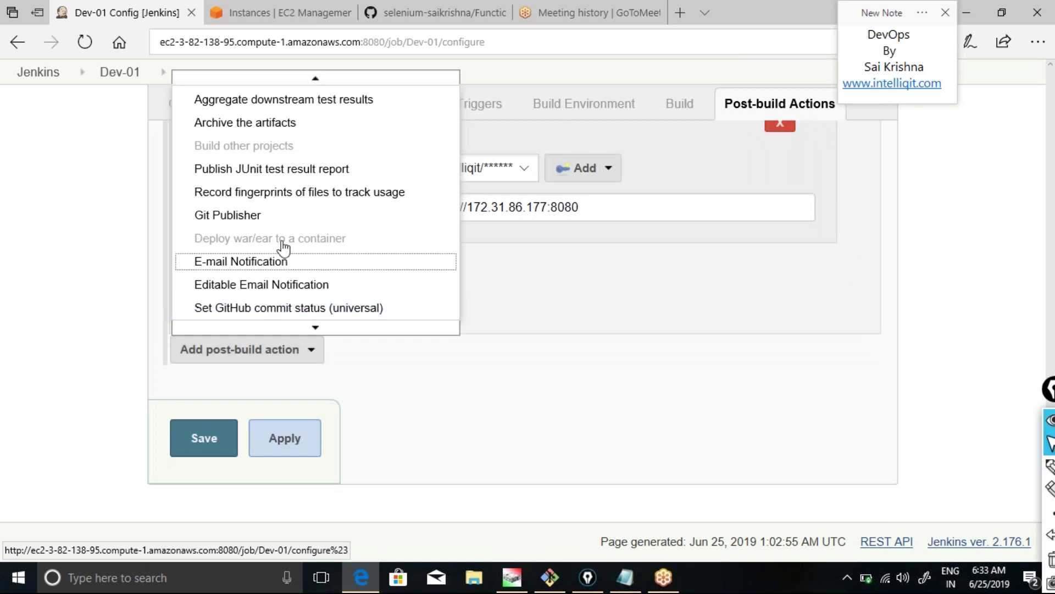
pyautogui.click(249, 122)
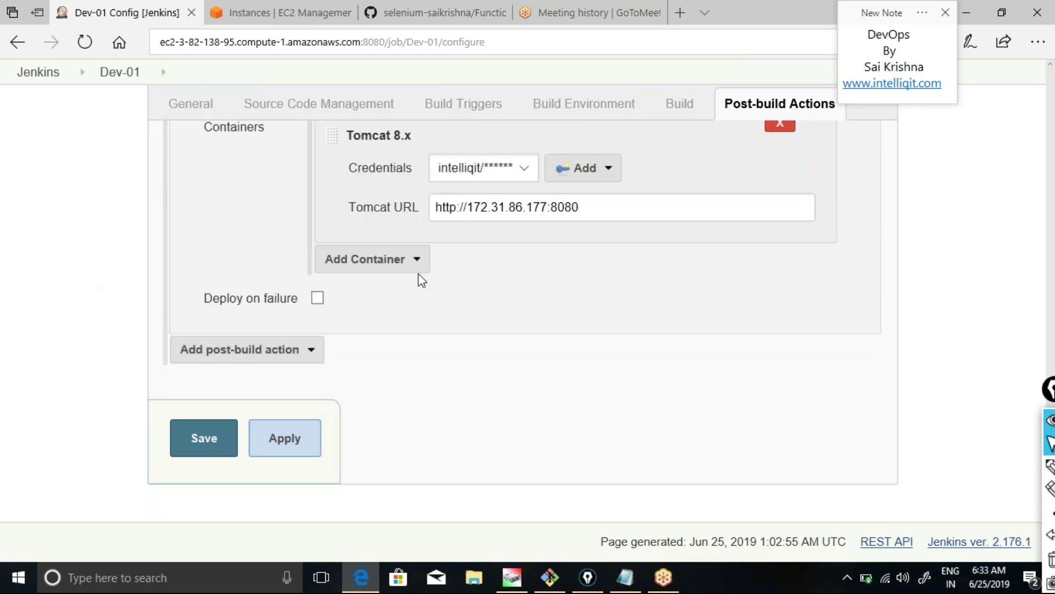
pyautogui.click(321, 137)
pyautogui.write('**')
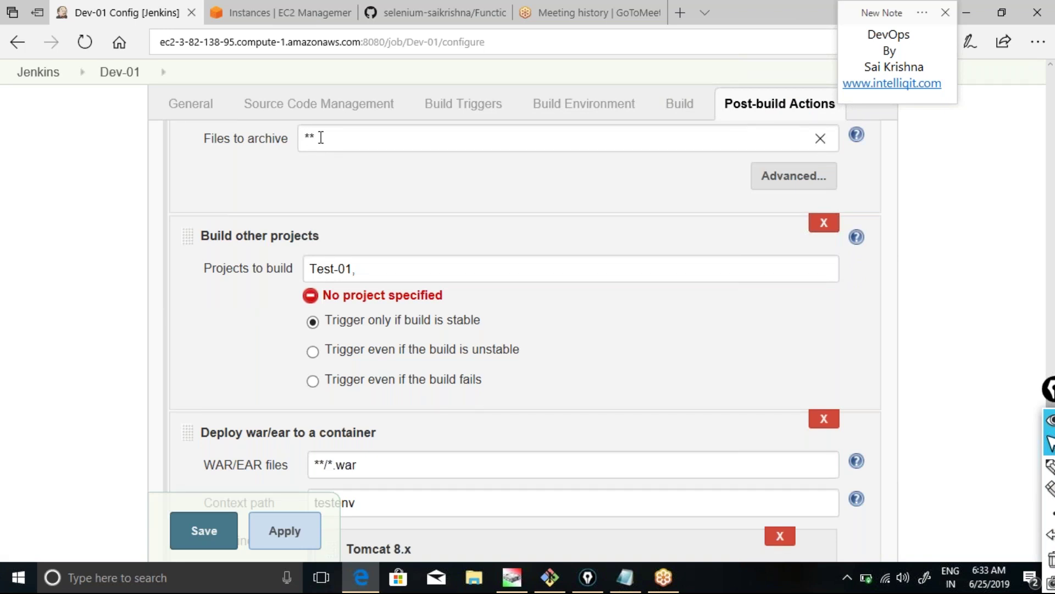
pyautogui.write('/*.war')
pyautogui.click(290, 531)
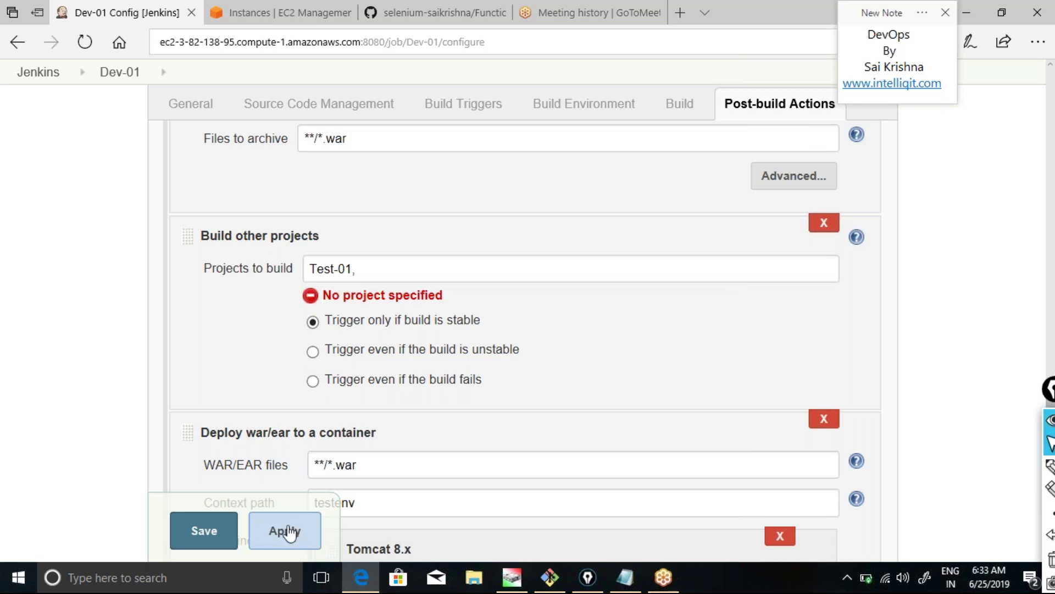
pyautogui.click(209, 531)
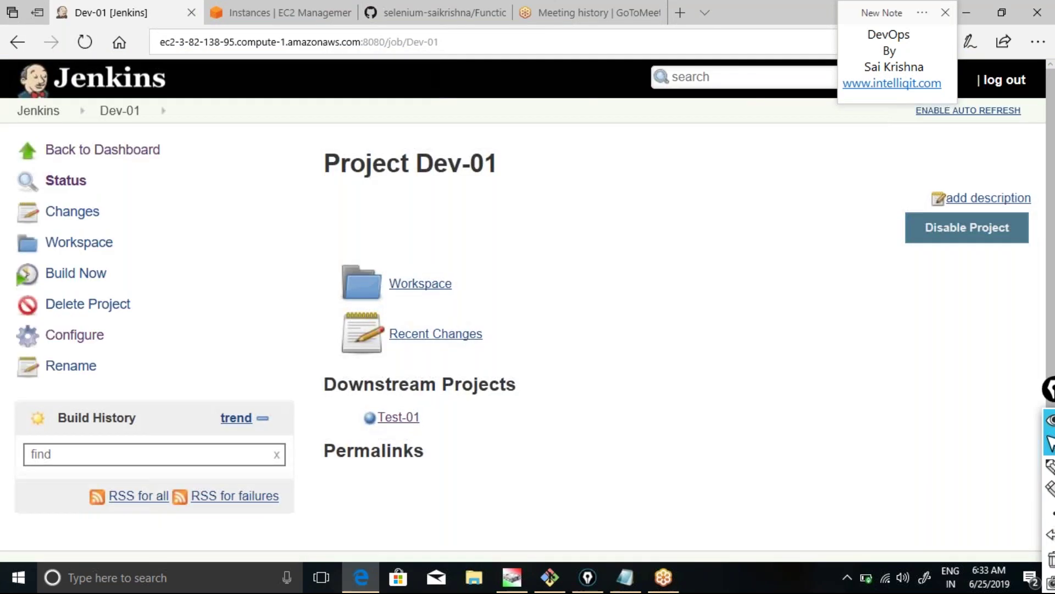
# Go back to the dashboard and choose Configure from Test-01's dropdown.
pyautogui.click(70, 153)
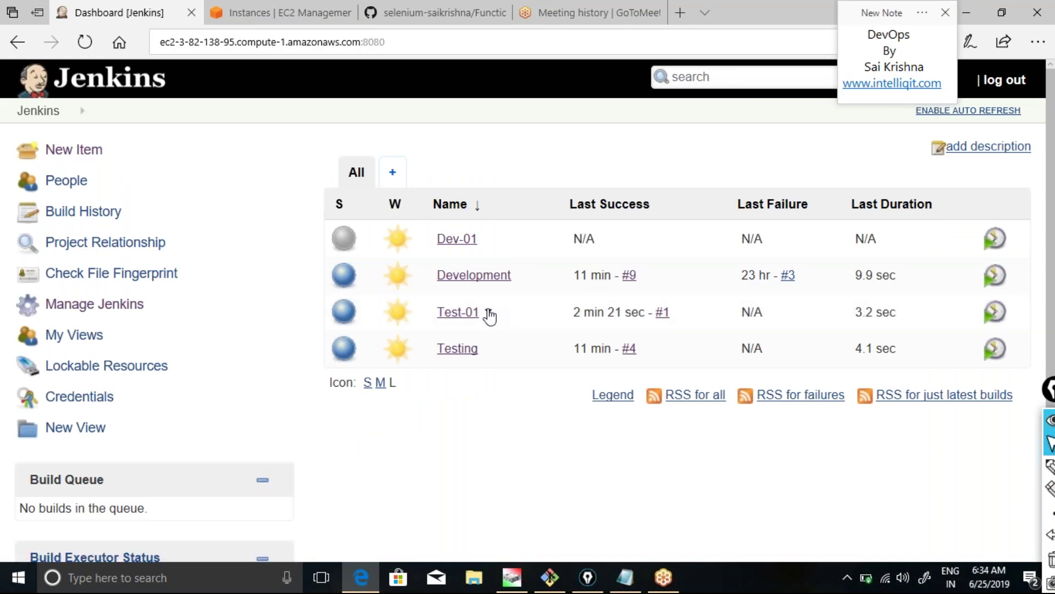
pyautogui.click(489, 311)
pyautogui.click(517, 472)
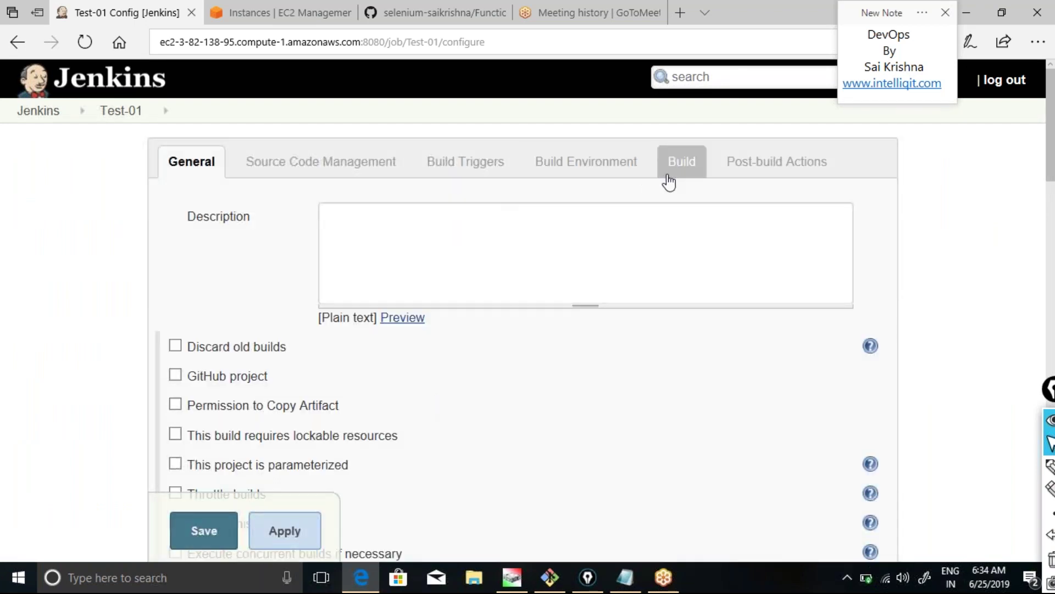
# Add a Copy artifacts from another project build step with project Dev-01, apply, and go to Post-build Actions.
pyautogui.click(696, 176)
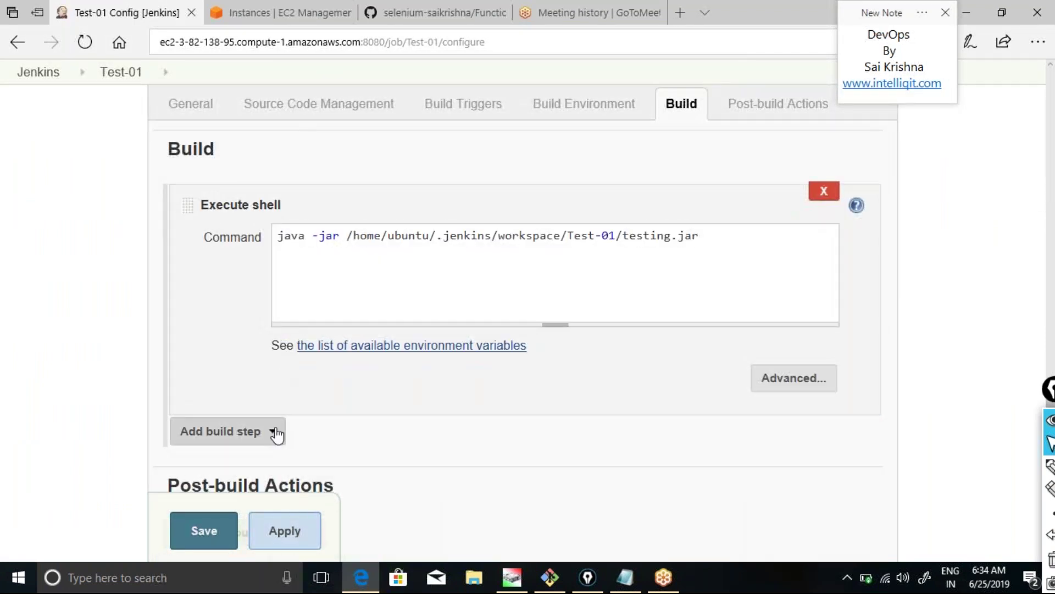
pyautogui.click(275, 431)
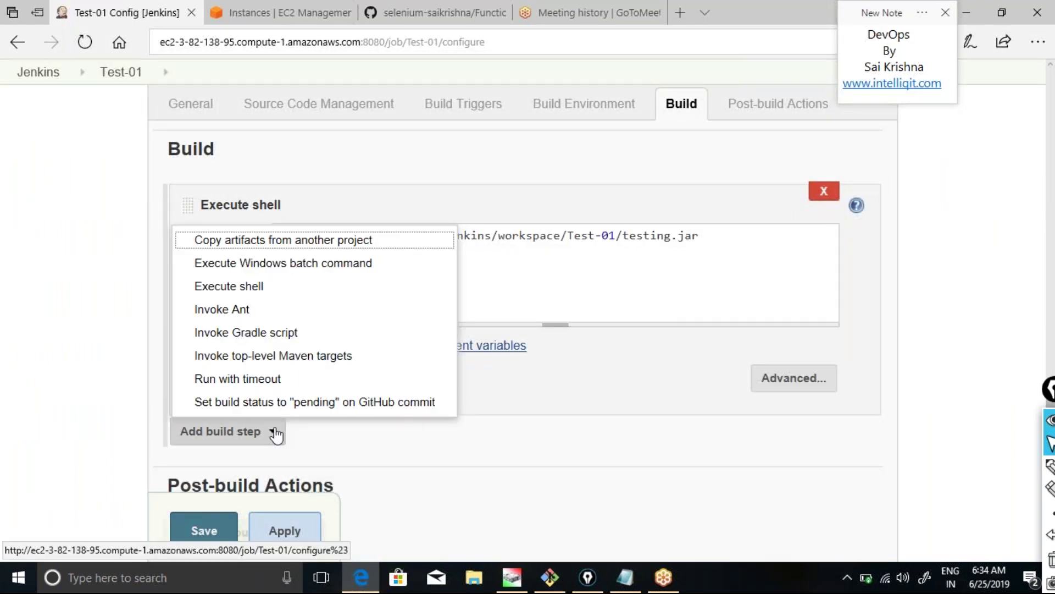
pyautogui.click(260, 252)
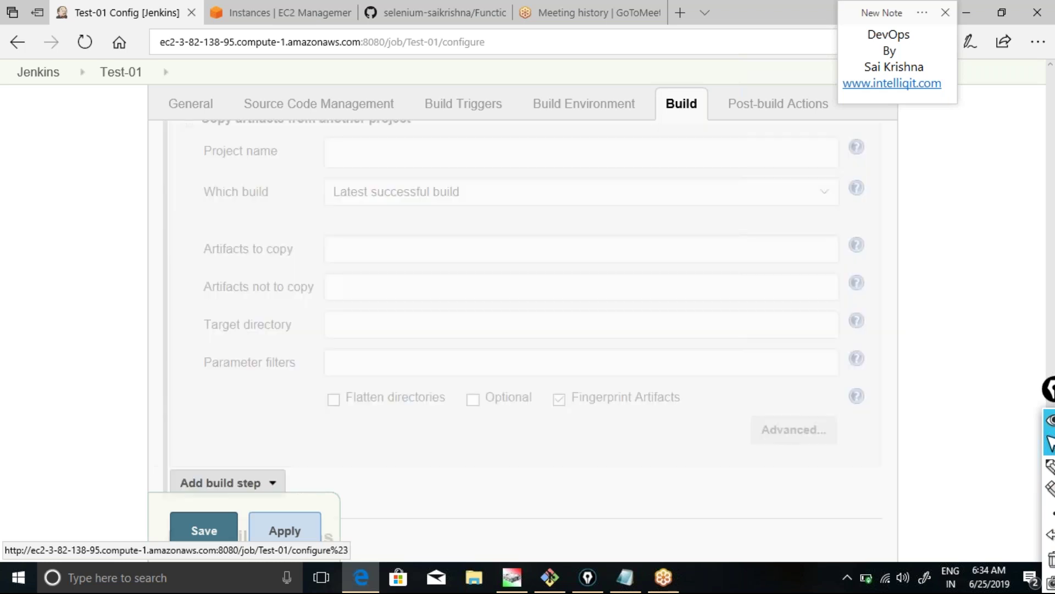
pyautogui.click(342, 153)
pyautogui.write('De')
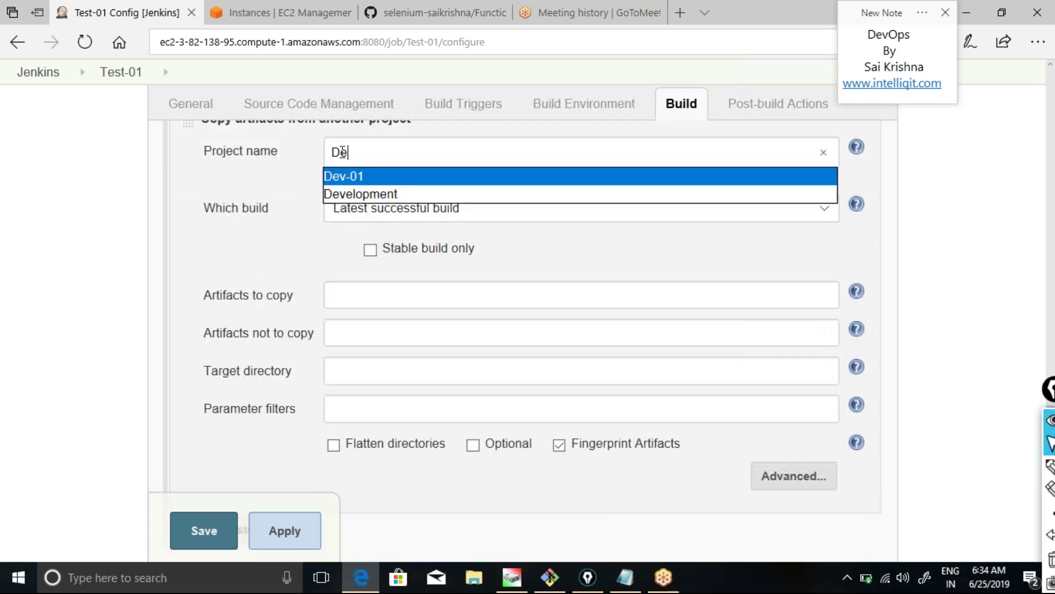
pyautogui.press('Return')
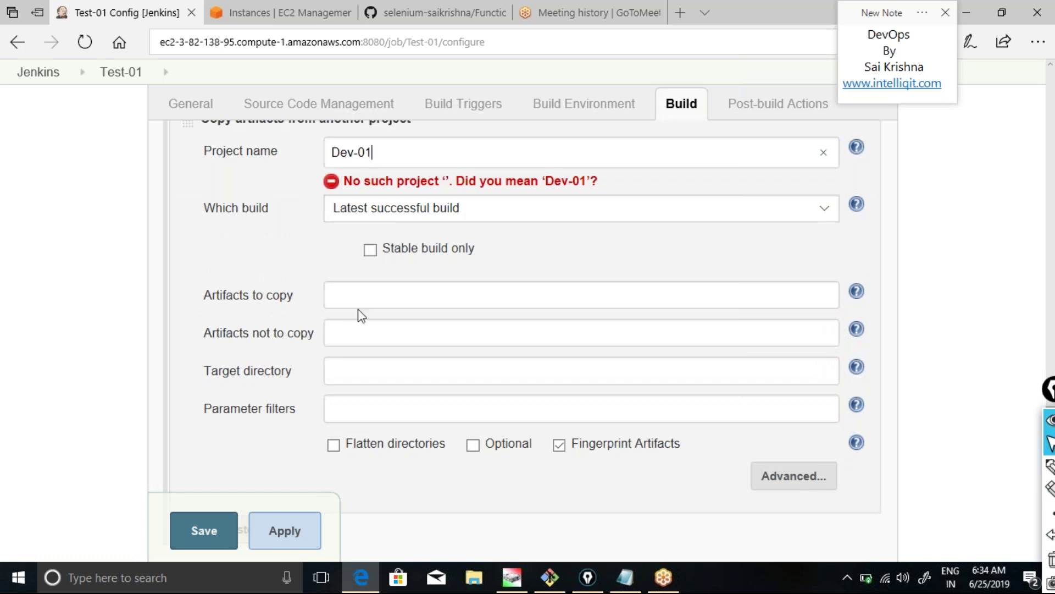
pyautogui.click(291, 534)
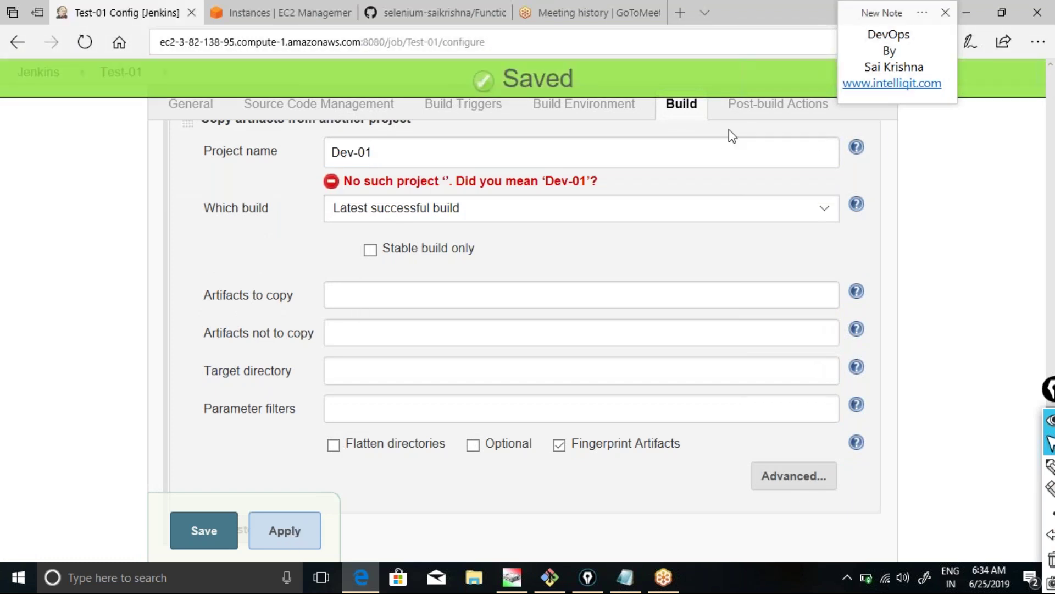
pyautogui.click(749, 110)
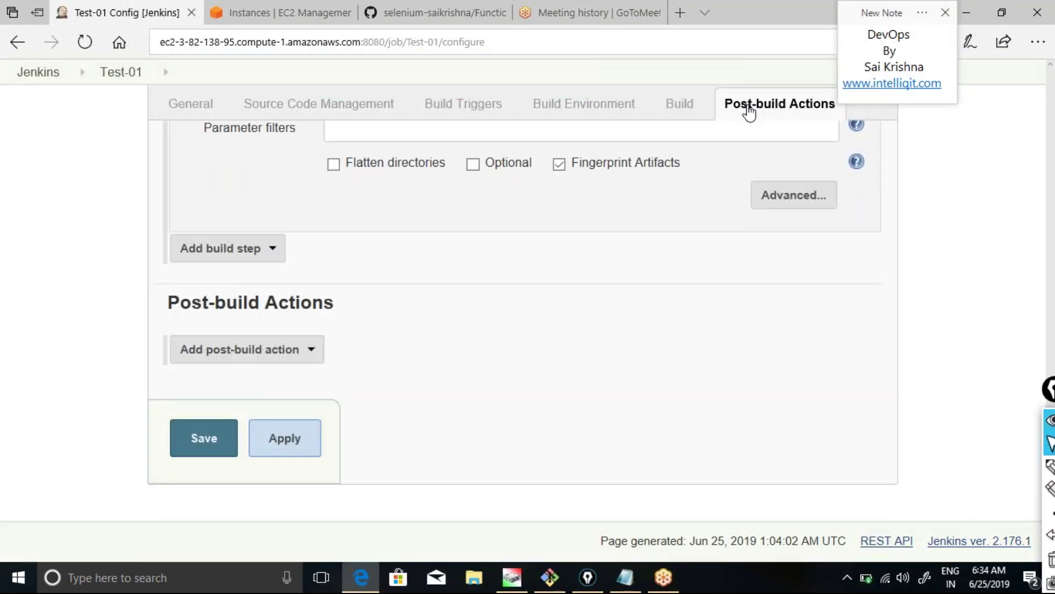
# Add a Deploy war/ear to a container action for **/*.war with context path prodenv.
pyautogui.click(314, 350)
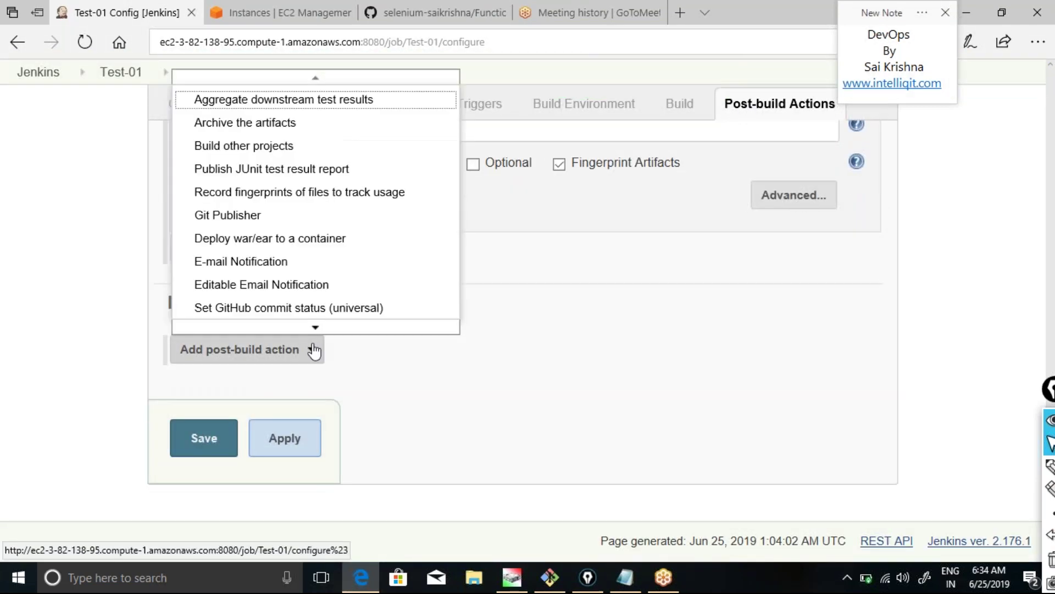
pyautogui.click(292, 245)
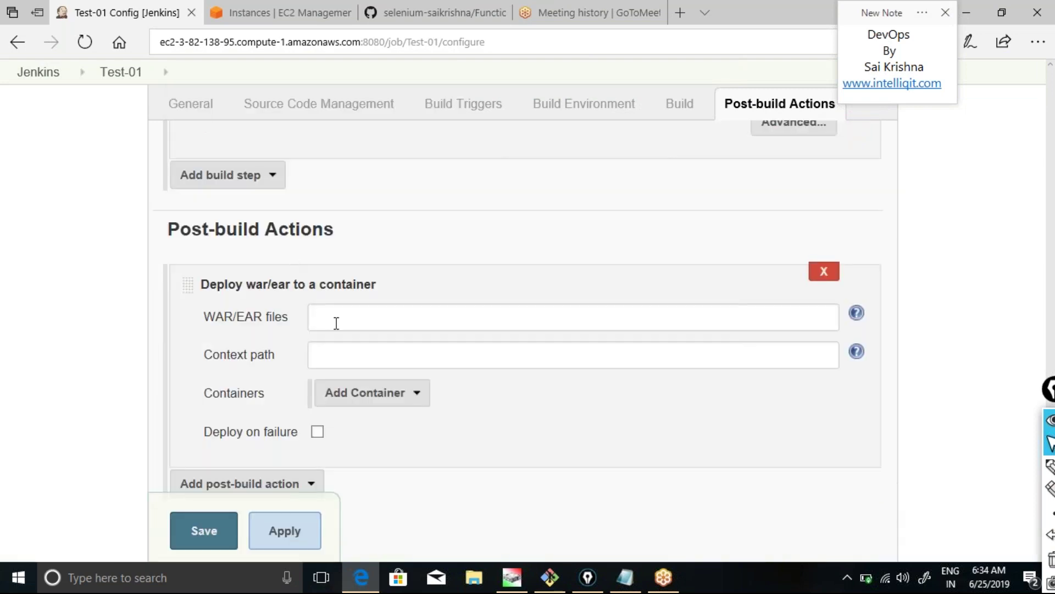
pyautogui.click(337, 323)
pyautogui.write('**/*.war')
pyautogui.click(343, 358)
pyautogui.write('prodenv')
pyautogui.click(417, 396)
pyautogui.click(387, 364)
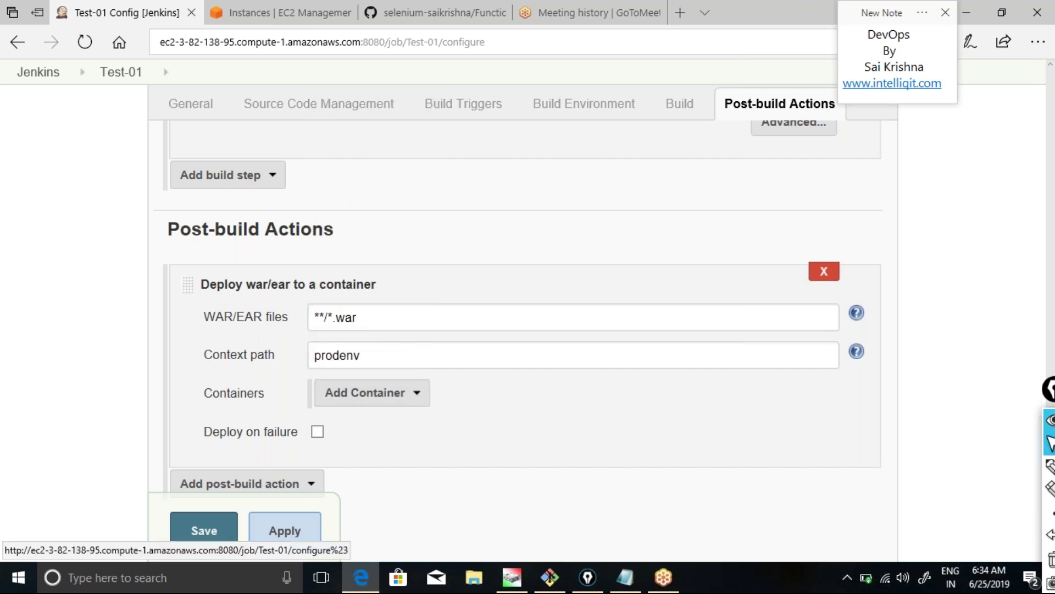
pyautogui.click(519, 394)
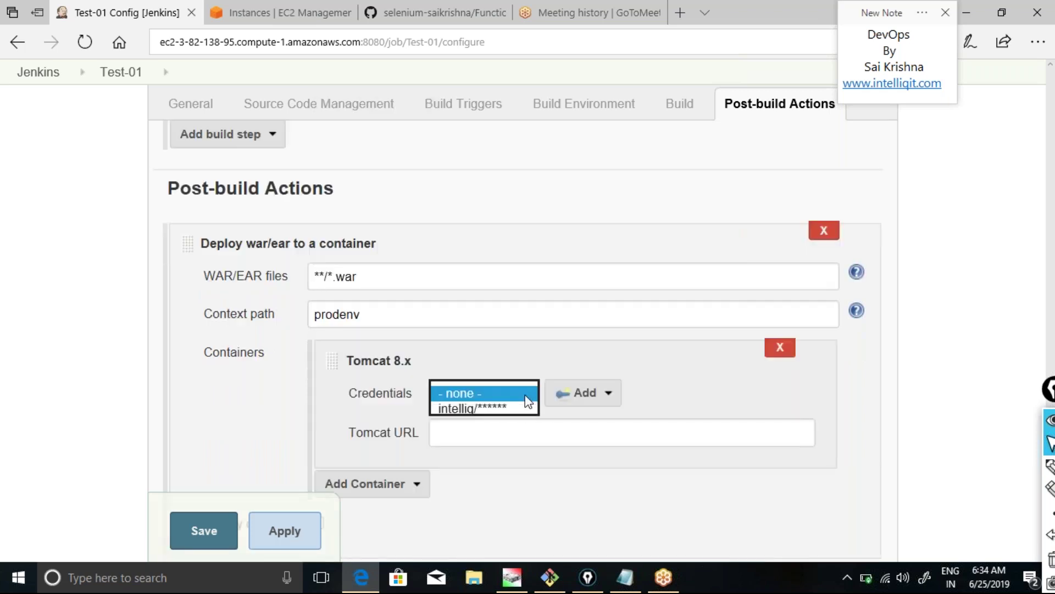
pyautogui.click(507, 438)
pyautogui.click(487, 434)
pyautogui.write('http://')
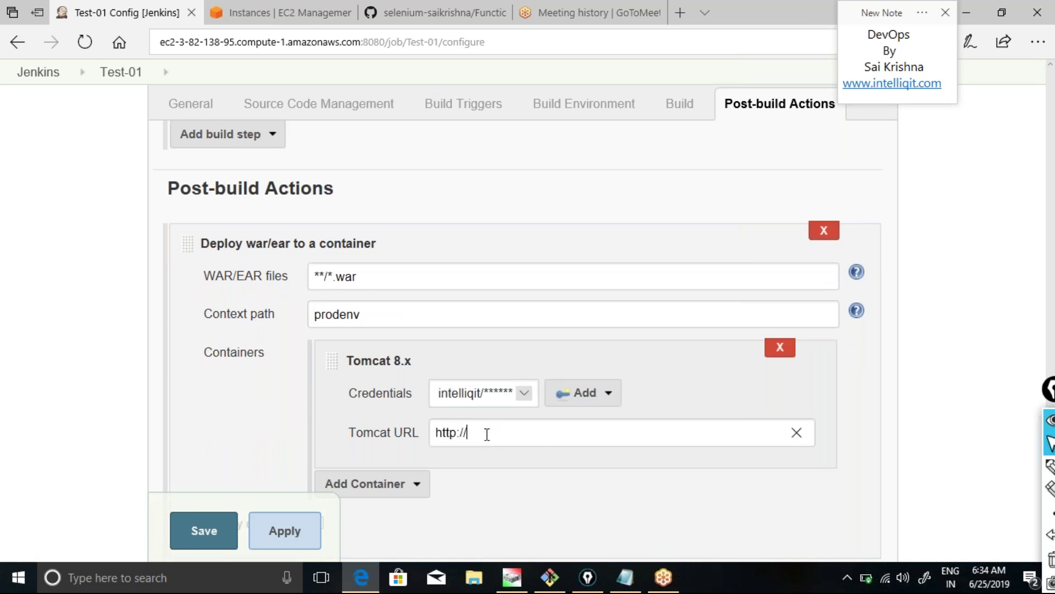
pyautogui.click(290, 10)
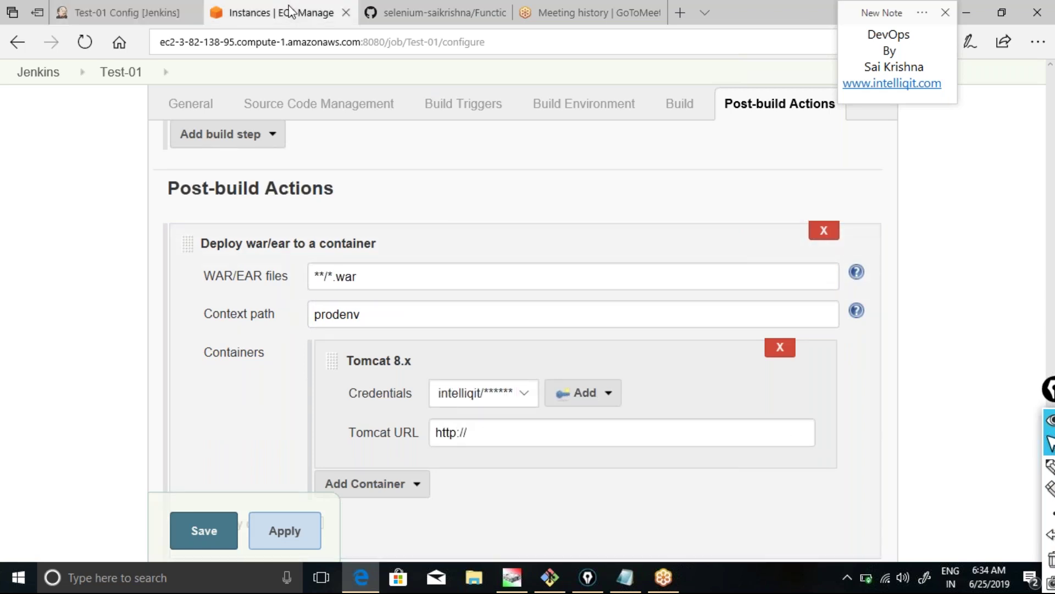
# Select only ProdServer and copy its private IP 172.31.84.219 from the Description panel.
pyautogui.click(972, 312)
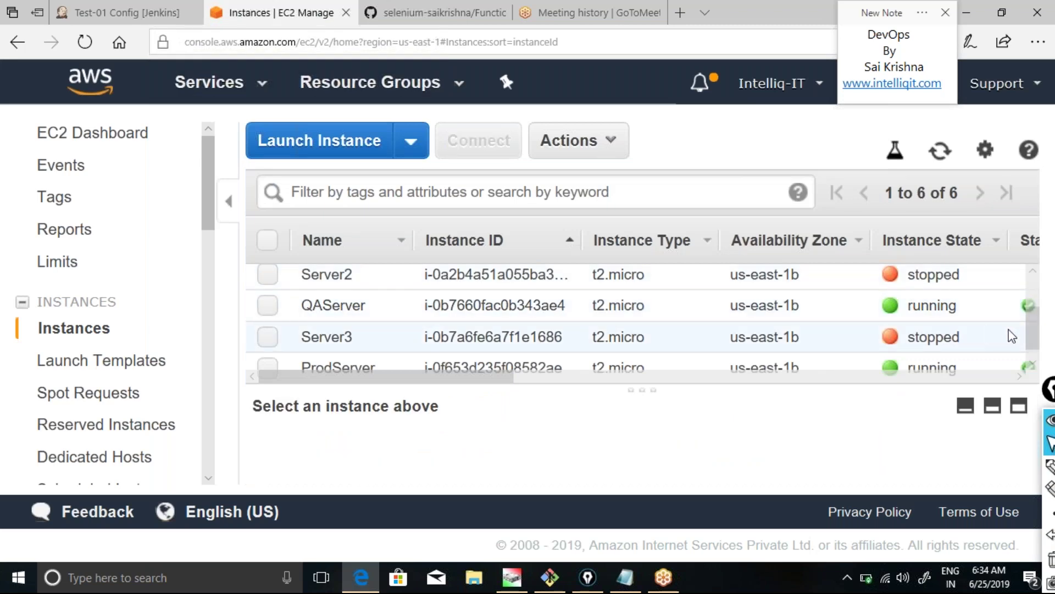
pyautogui.scroll(-1, 1030, 336)
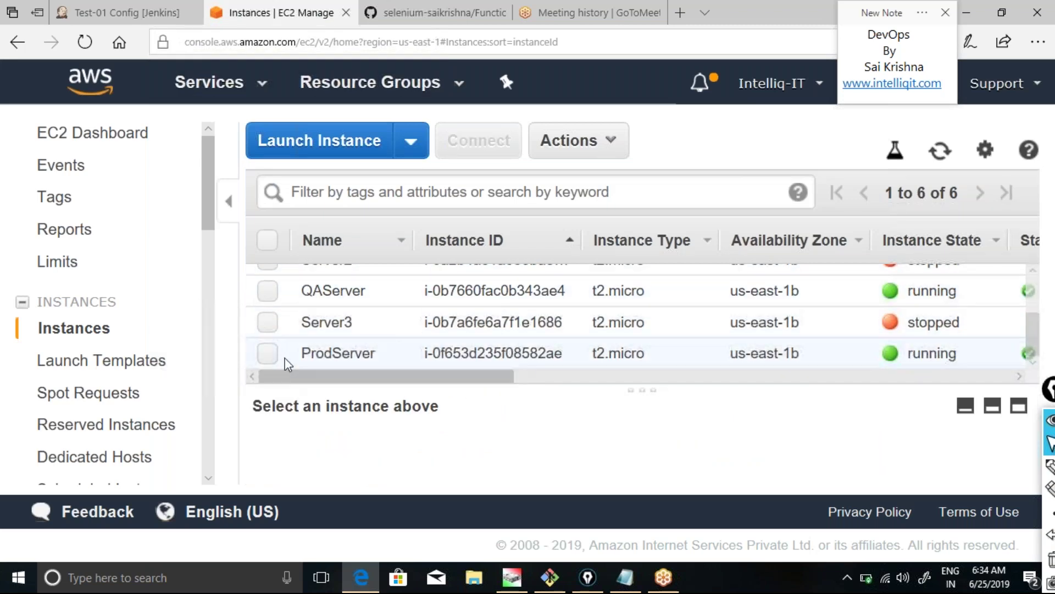
pyautogui.click(268, 353)
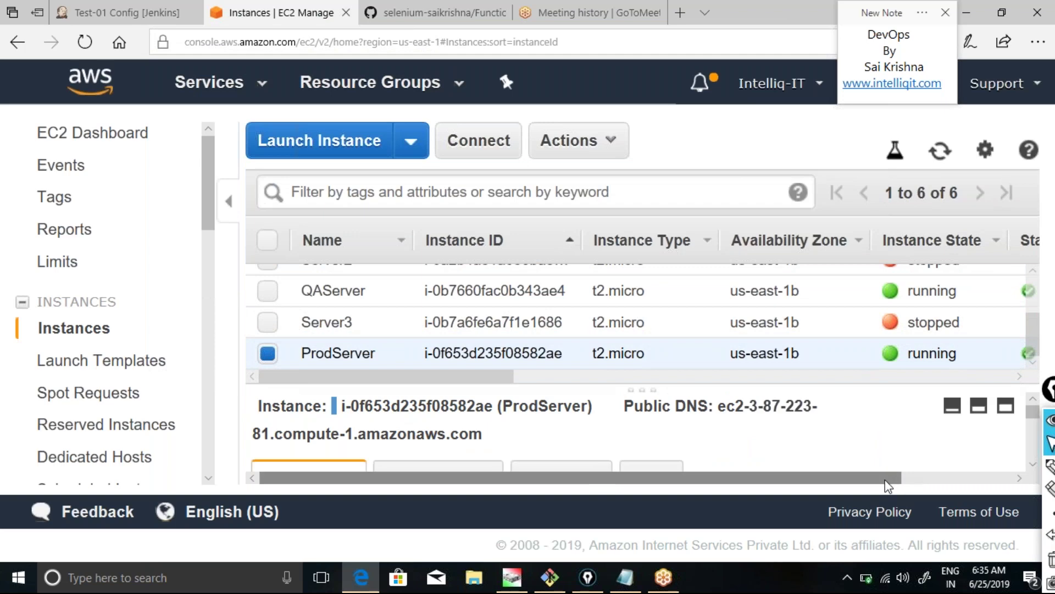
pyautogui.moveTo(886, 478); pyautogui.dragTo(996, 478)
pyautogui.click(1033, 464)
pyautogui.scroll(-5, 1033, 465)
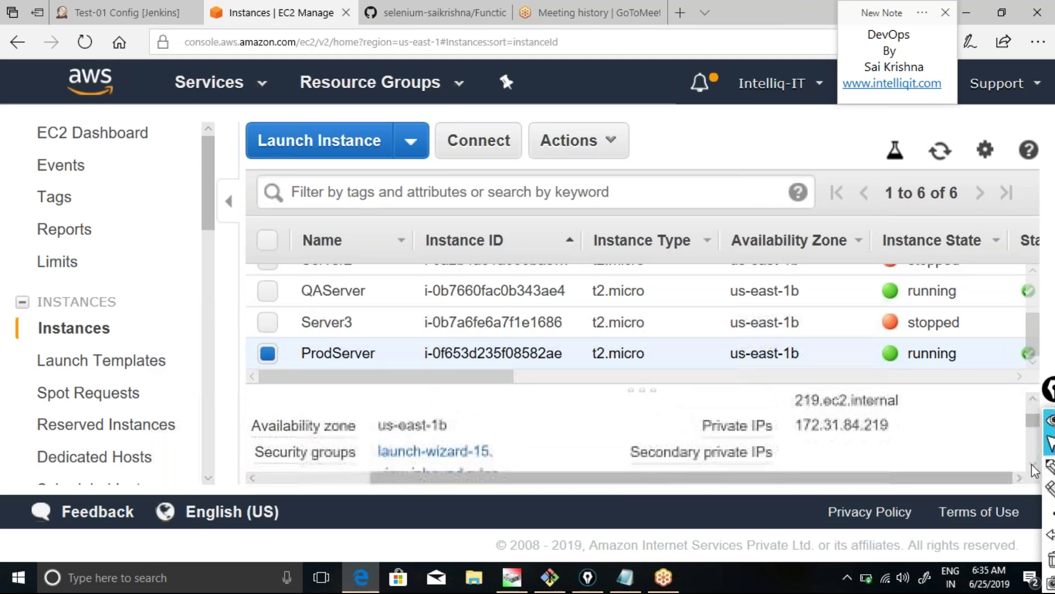
pyautogui.click(907, 416)
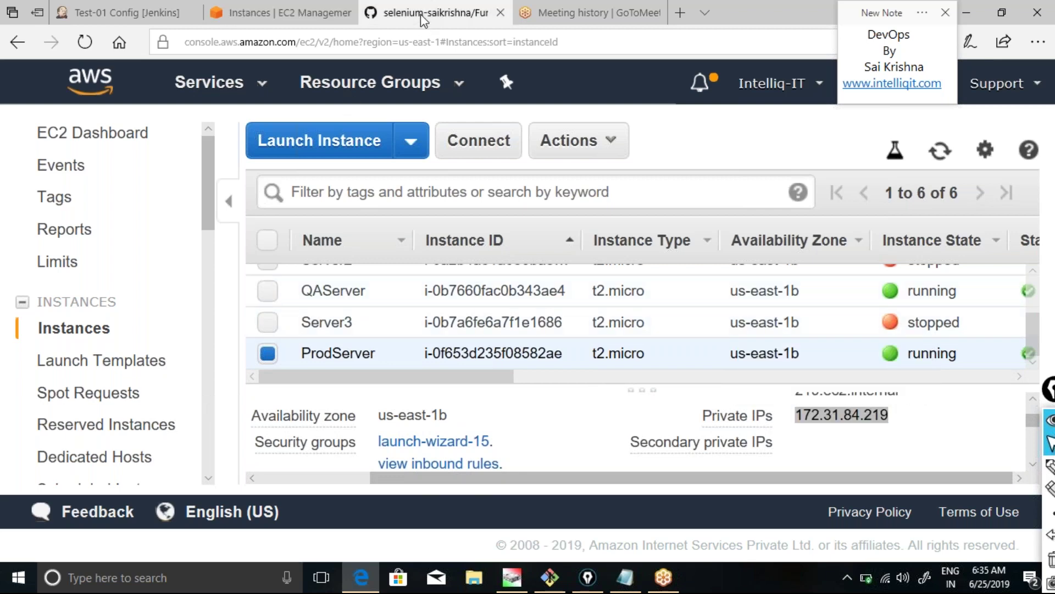
pyautogui.click(422, 20)
pyautogui.click(163, 15)
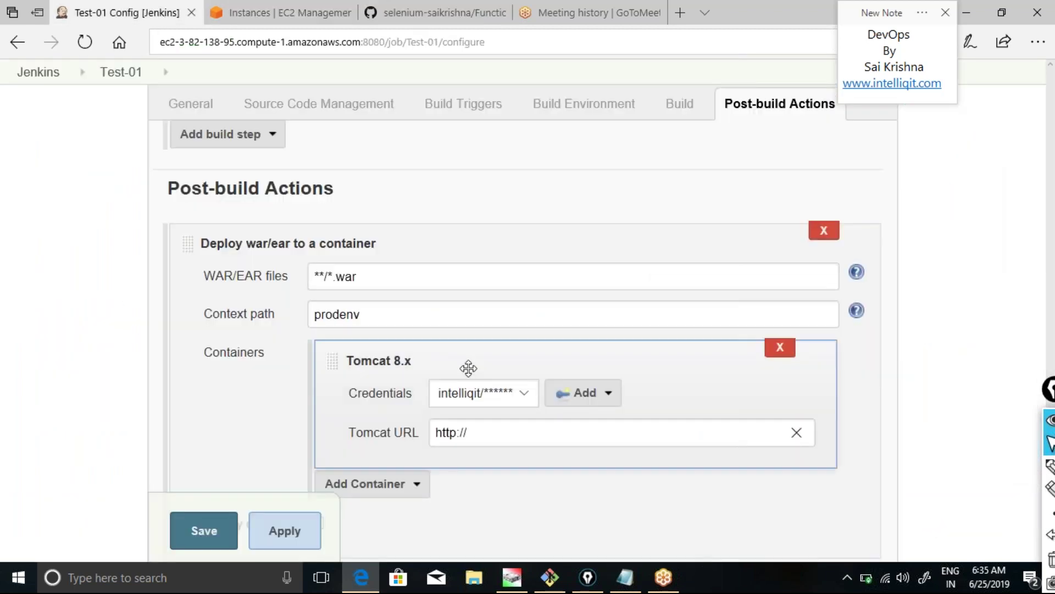
pyautogui.hotkey('ctrl', 'v')
pyautogui.write(':8080-')
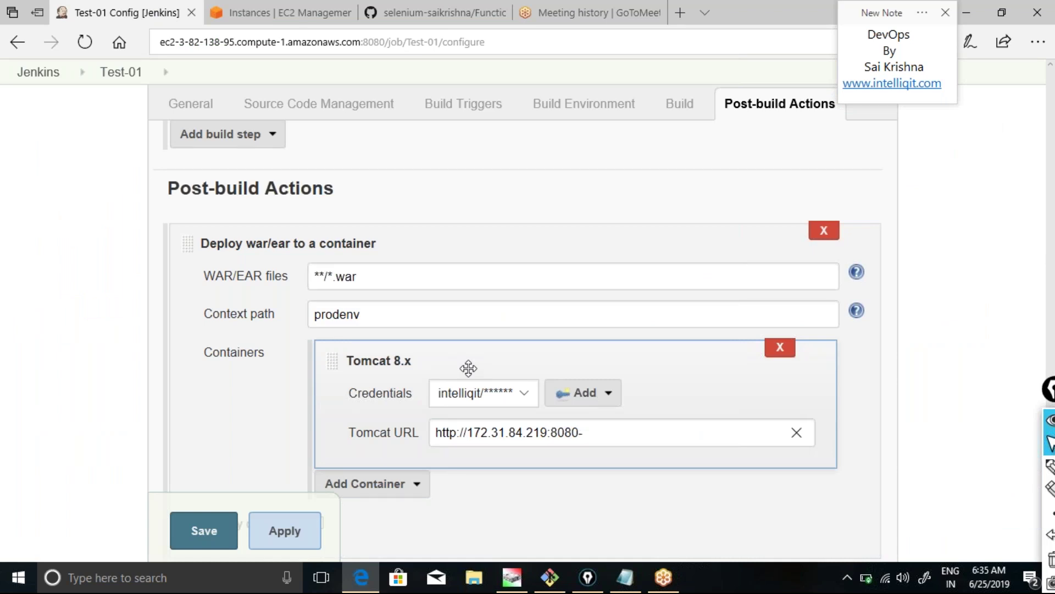
pyautogui.press('BackSpace')
pyautogui.click(469, 368)
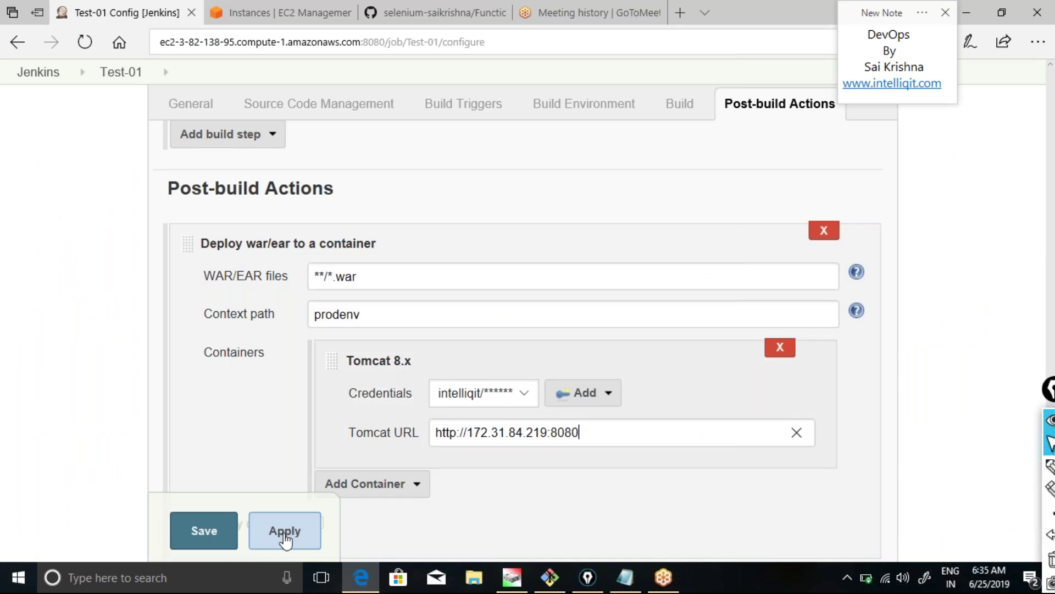
pyautogui.click(230, 530)
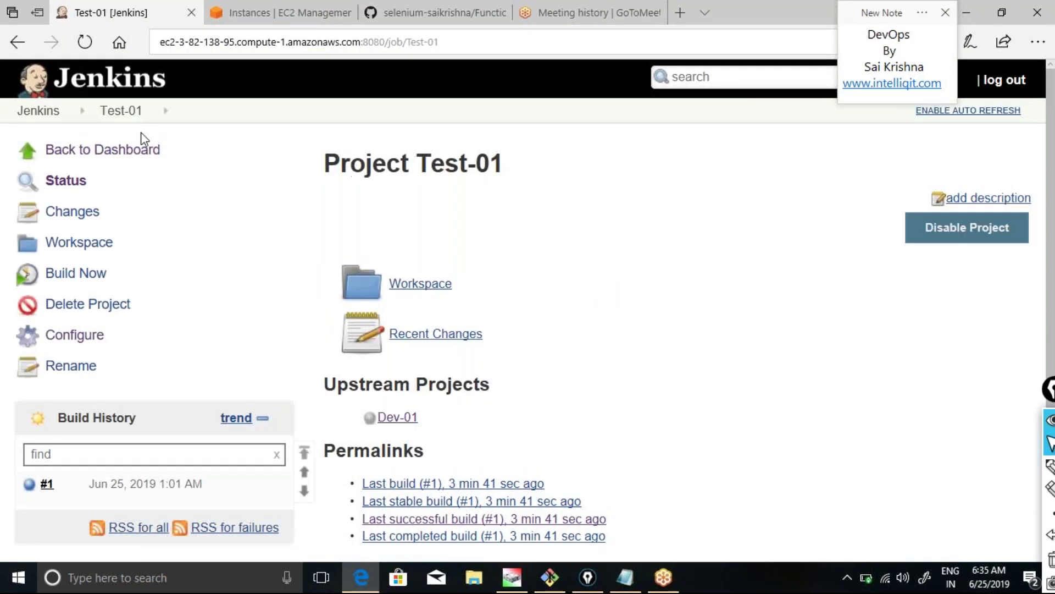
pyautogui.click(130, 152)
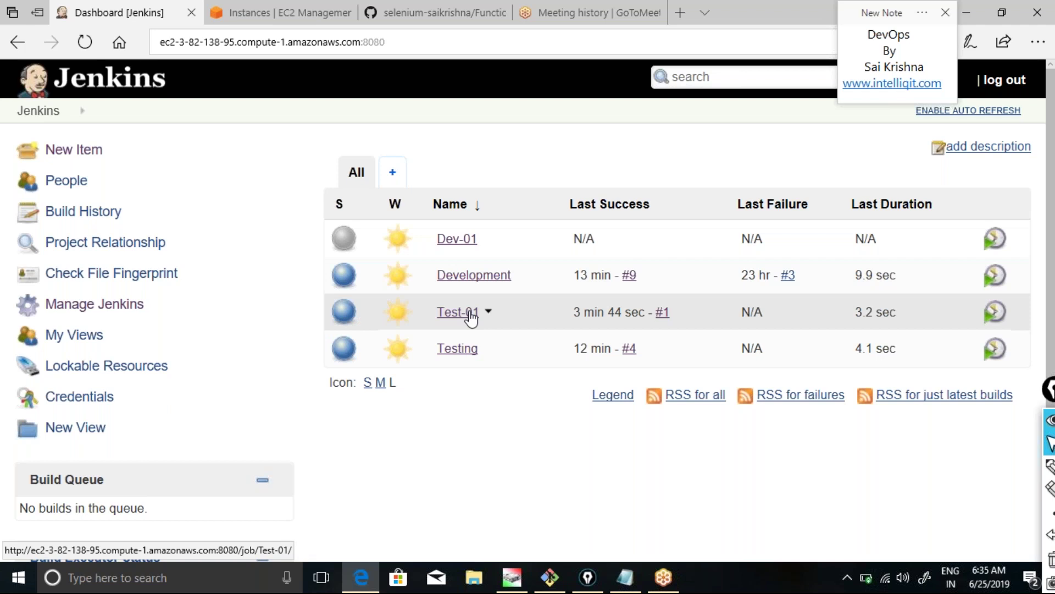
# Copy ProdServer's IPv4 Public IP 3.87.223.81 from the EC2 Description panel.
pyautogui.click(299, 14)
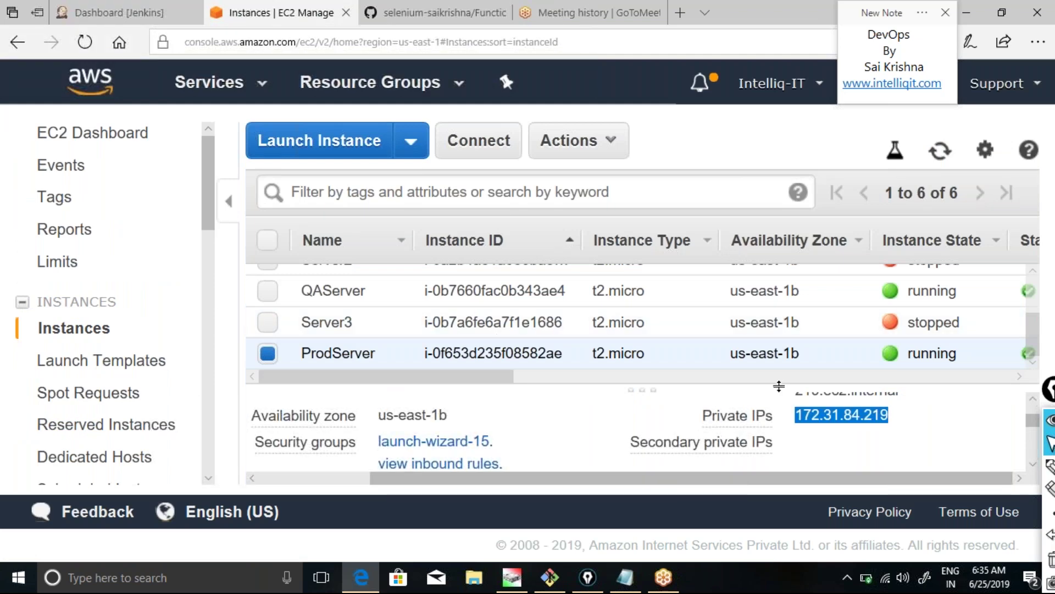
pyautogui.moveTo(1050, 388); pyautogui.dragTo(1051, 489)
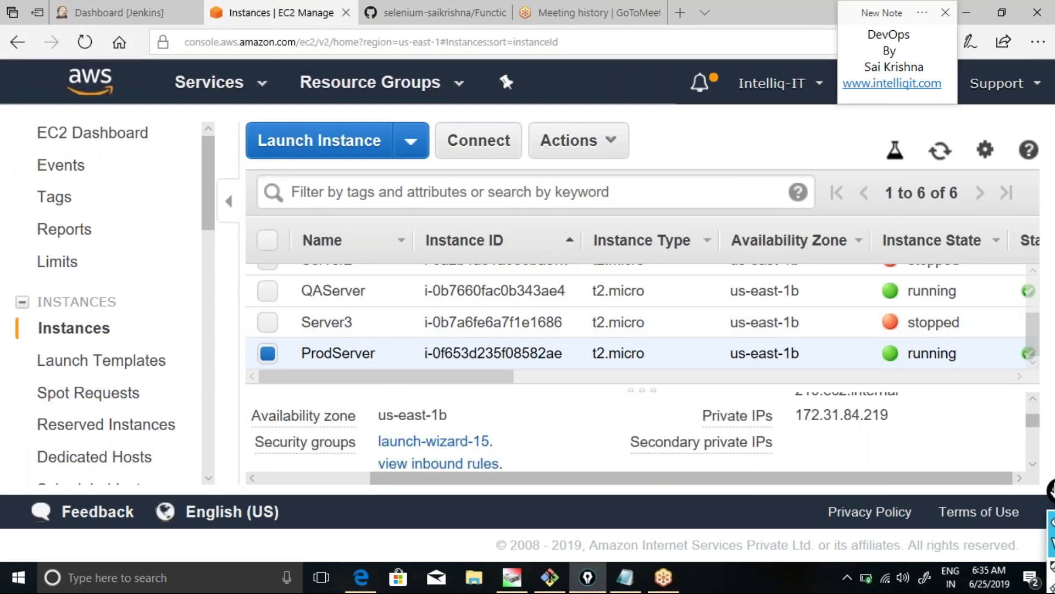
pyautogui.scroll(2, 1036, 408)
pyautogui.scroll(2, 1036, 408)
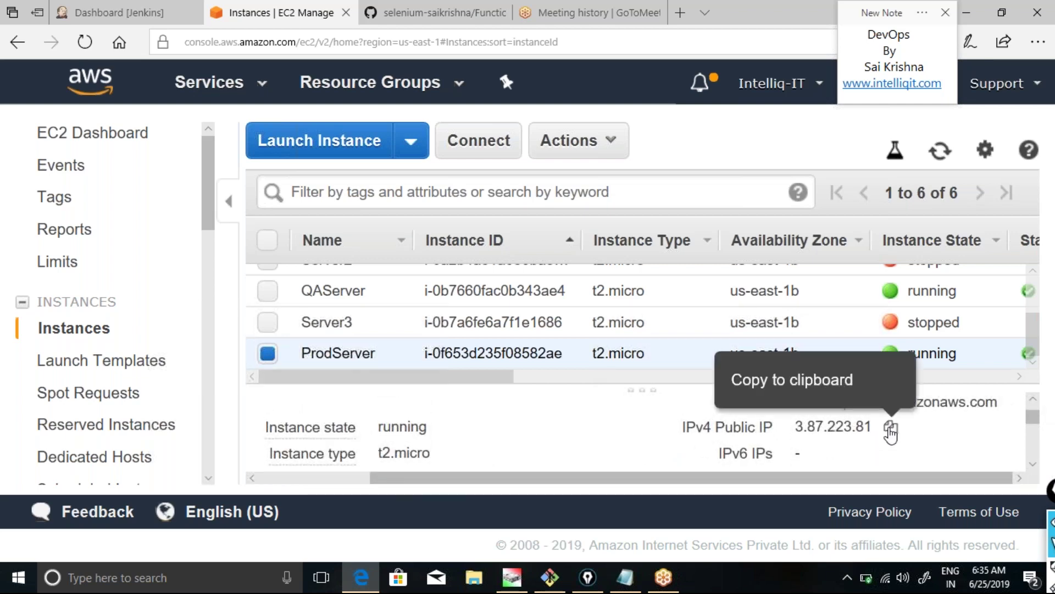
pyautogui.click(891, 431)
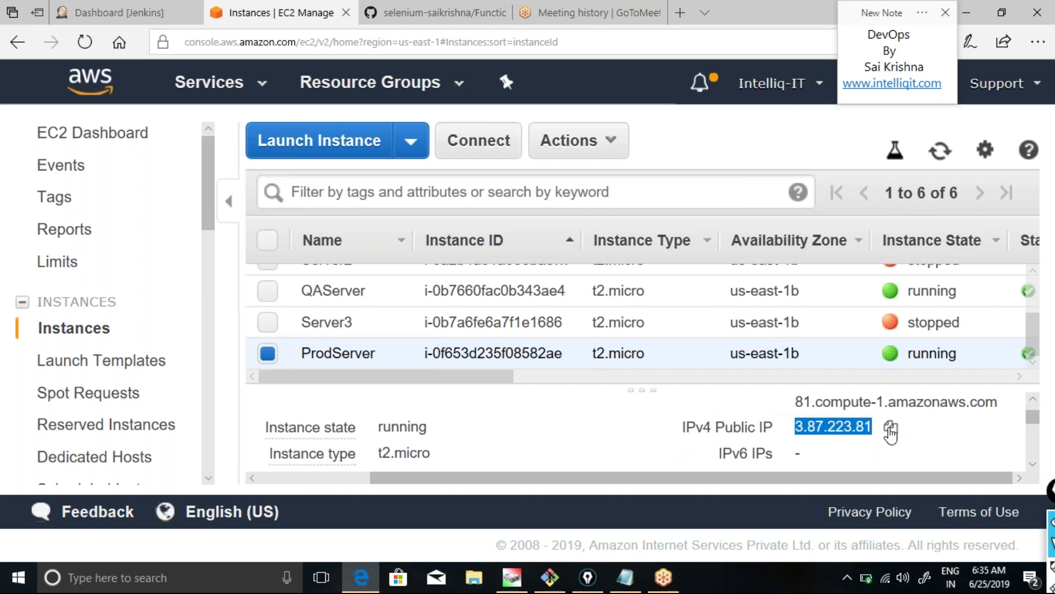
pyautogui.click(442, 12)
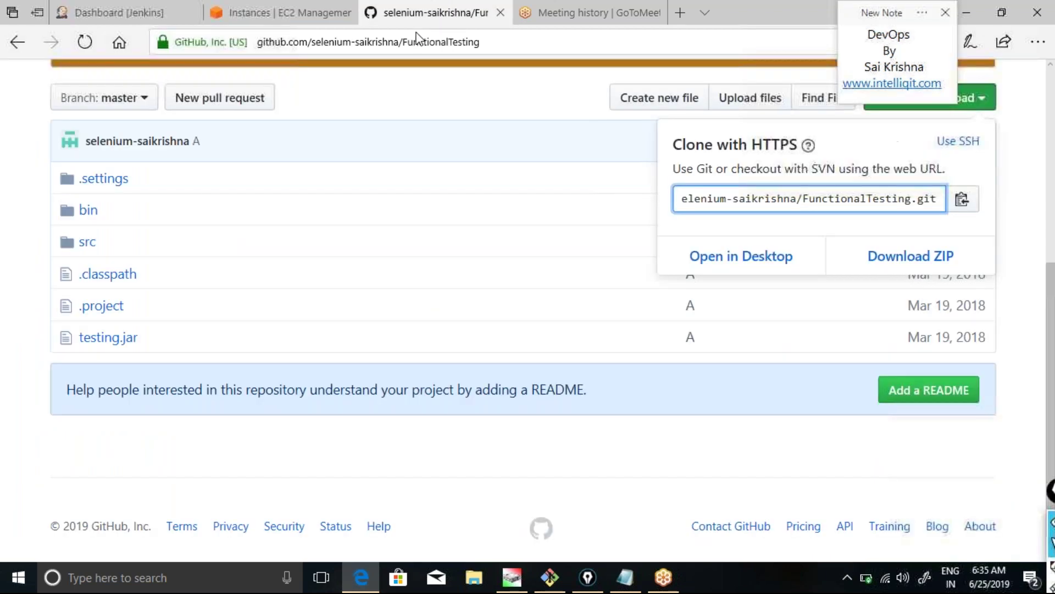
# Browse to the prod server's Tomcat at 3.87.223.81:8080.
pyautogui.click(417, 42)
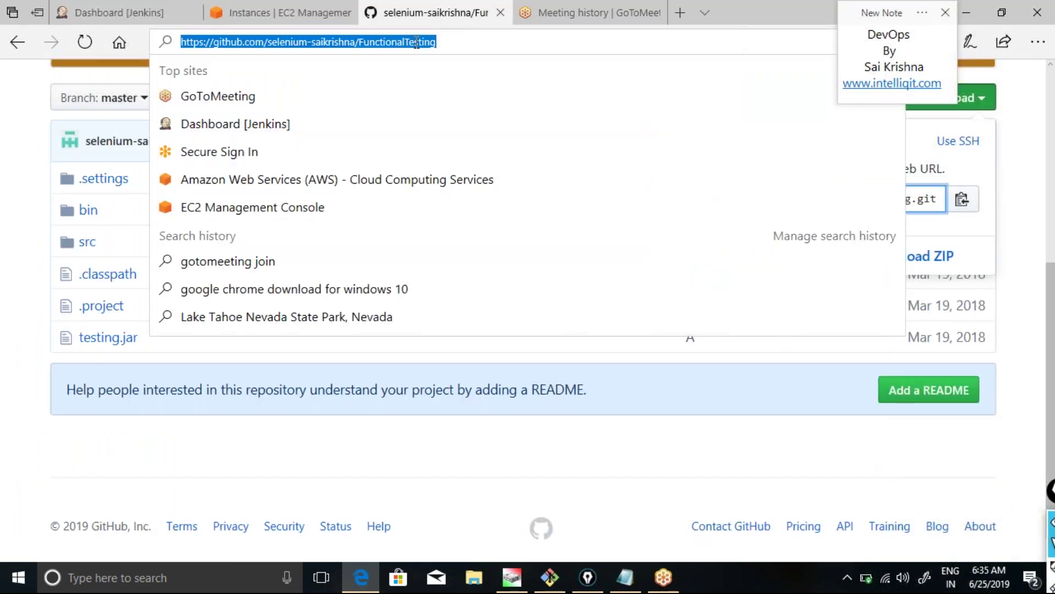
pyautogui.hotkey('ctrl', 'v')
pyautogui.write(':8080')
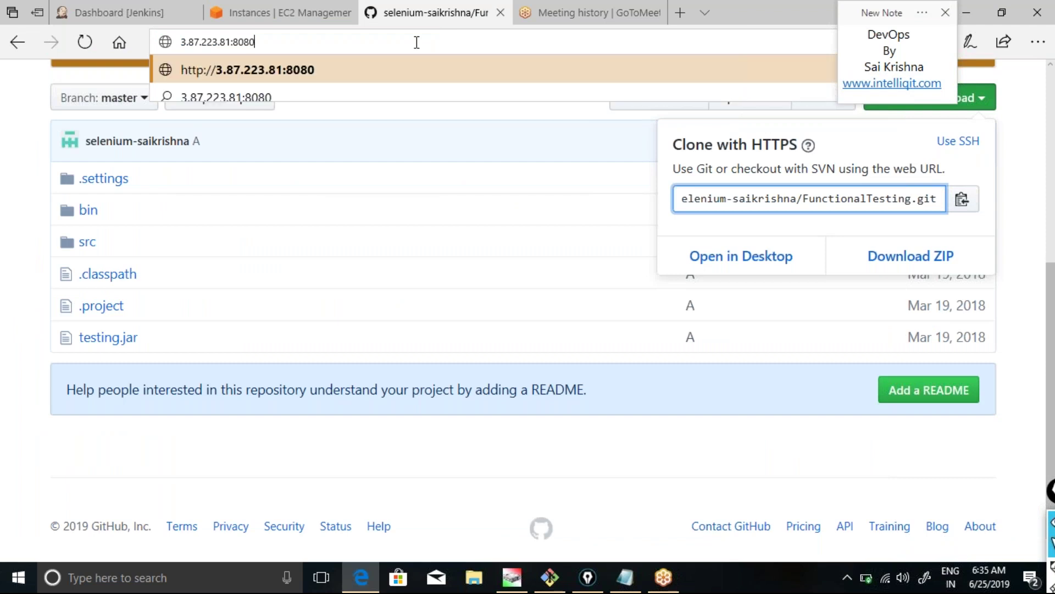
pyautogui.press('Return')
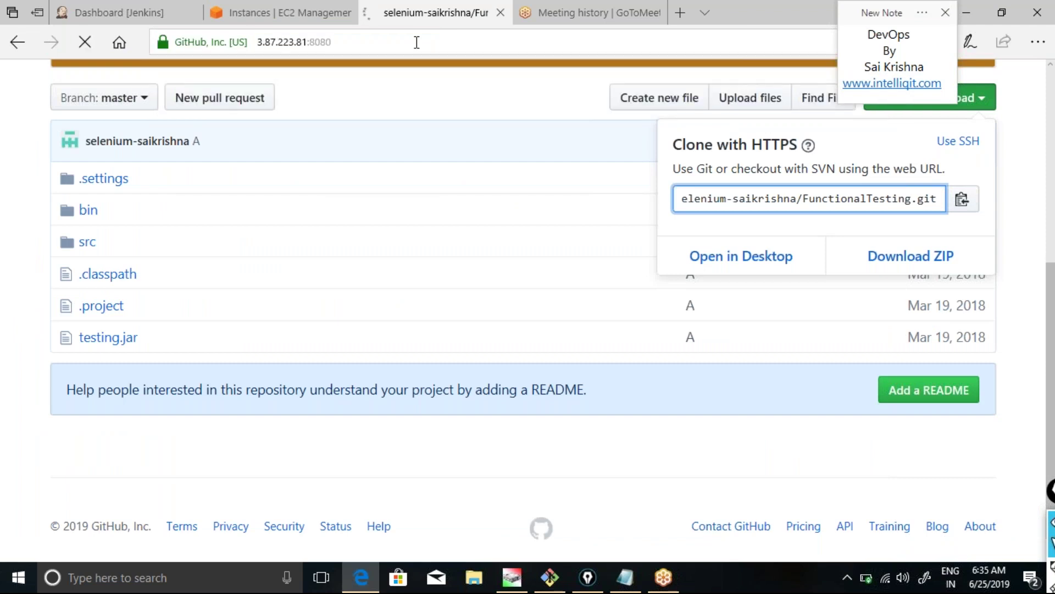
# Append /prodenv to reach the deployed app's login page, then select QAServer in EC2.
pyautogui.click(375, 47)
pyautogui.click(375, 47)
pyautogui.write('prodenv')
pyautogui.press('Return')
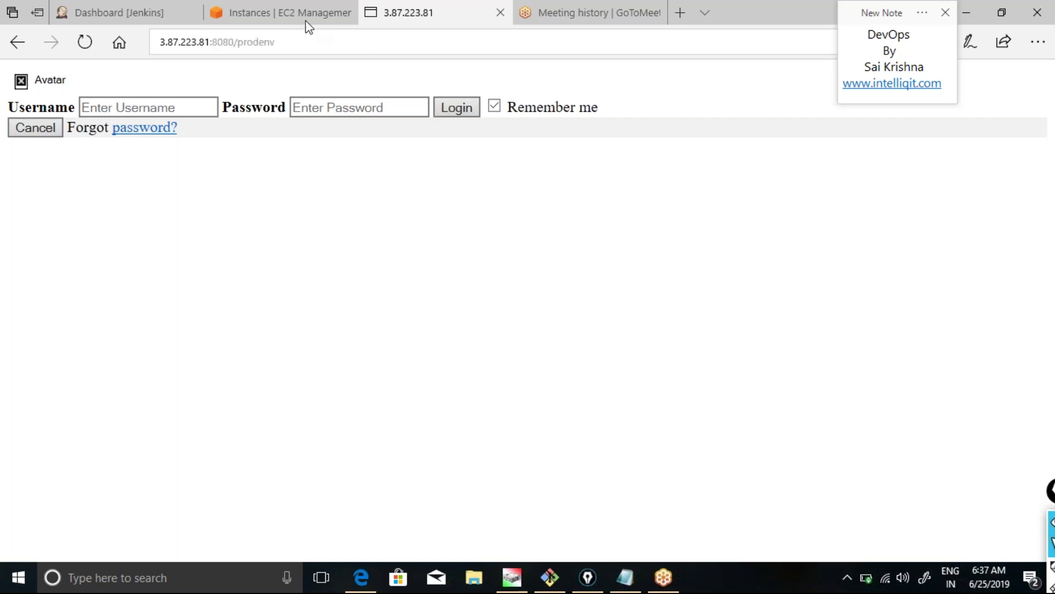
pyautogui.click(276, 11)
pyautogui.click(267, 290)
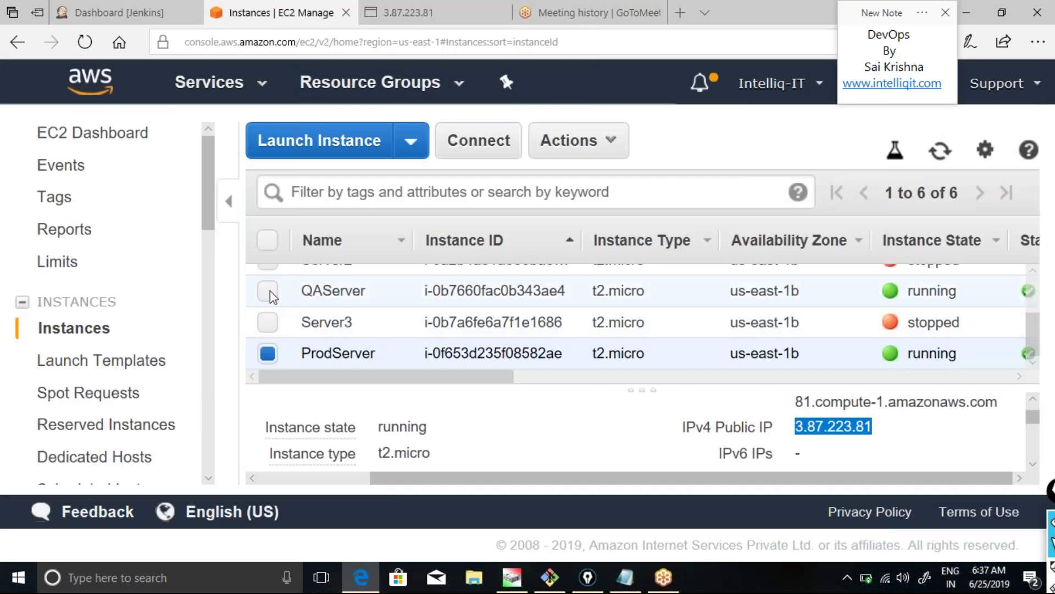
# Deselect ProdServer so only QAServer stays selected in the Instances table.
pyautogui.click(269, 354)
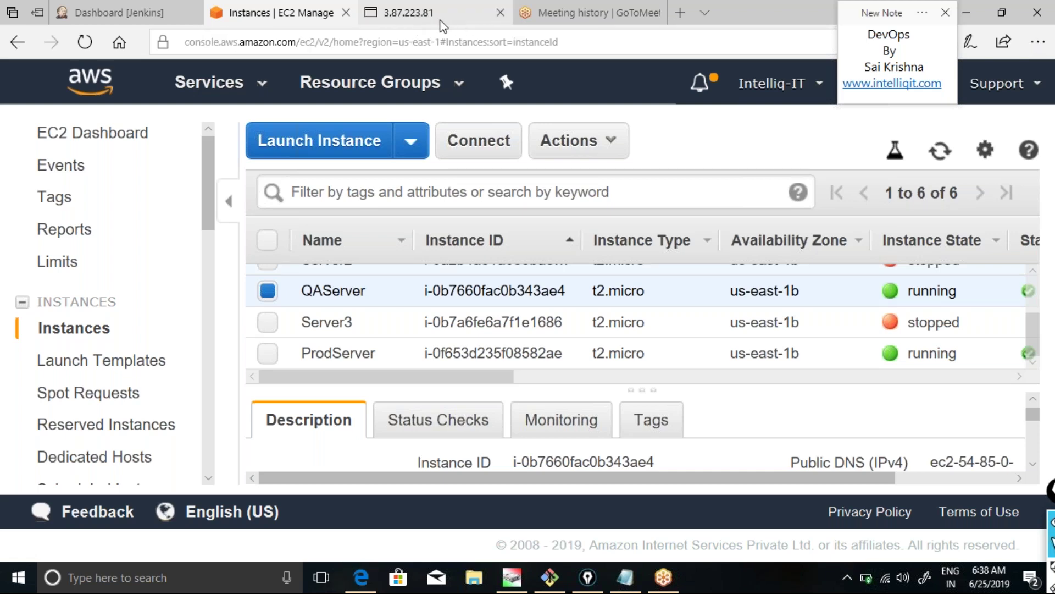
pyautogui.click(453, 43)
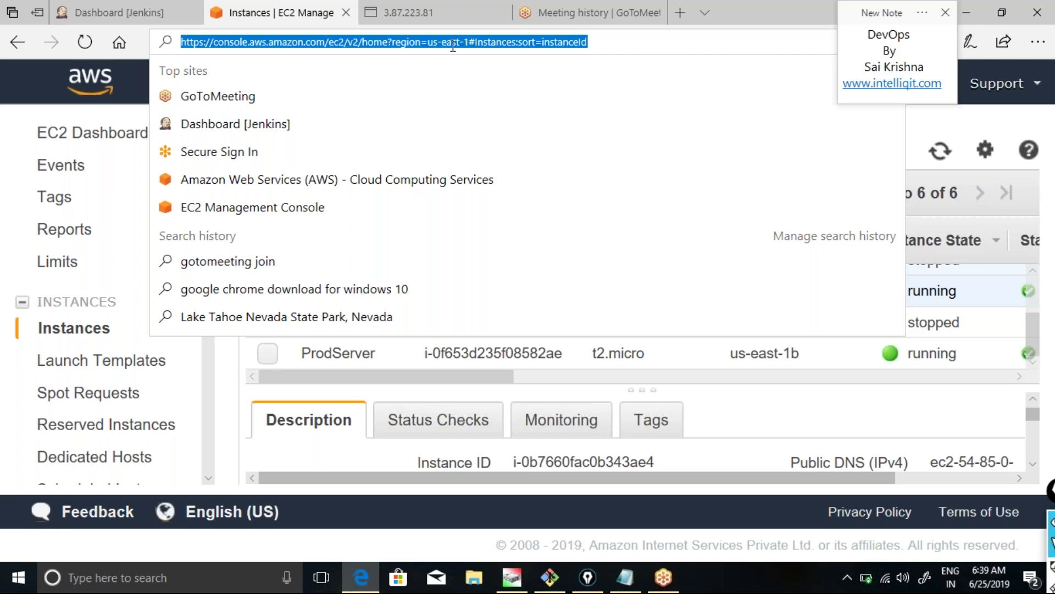
pyautogui.click(734, 4)
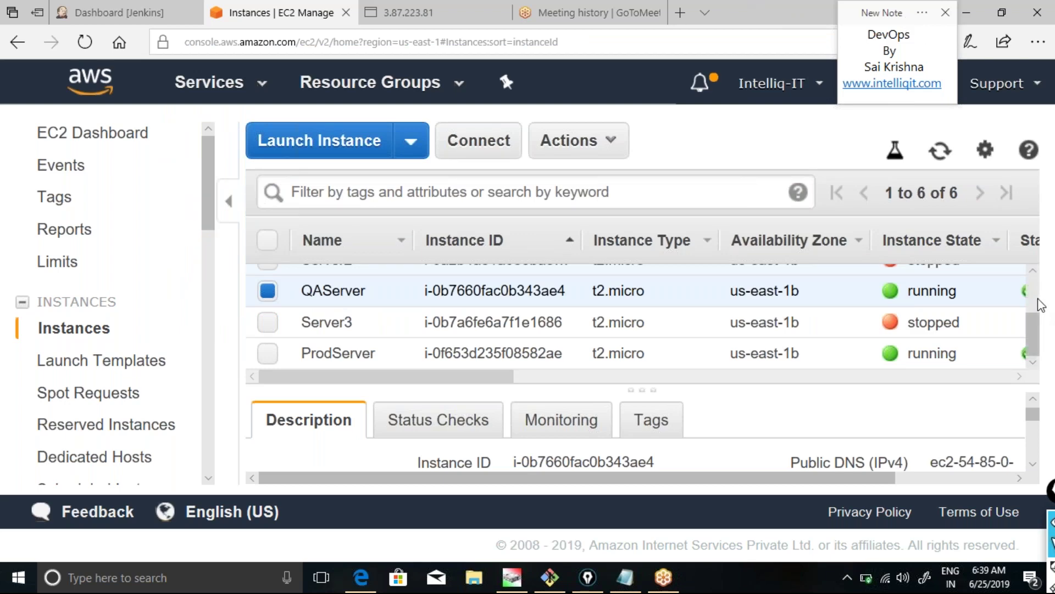
pyautogui.scroll(3, 1041, 305)
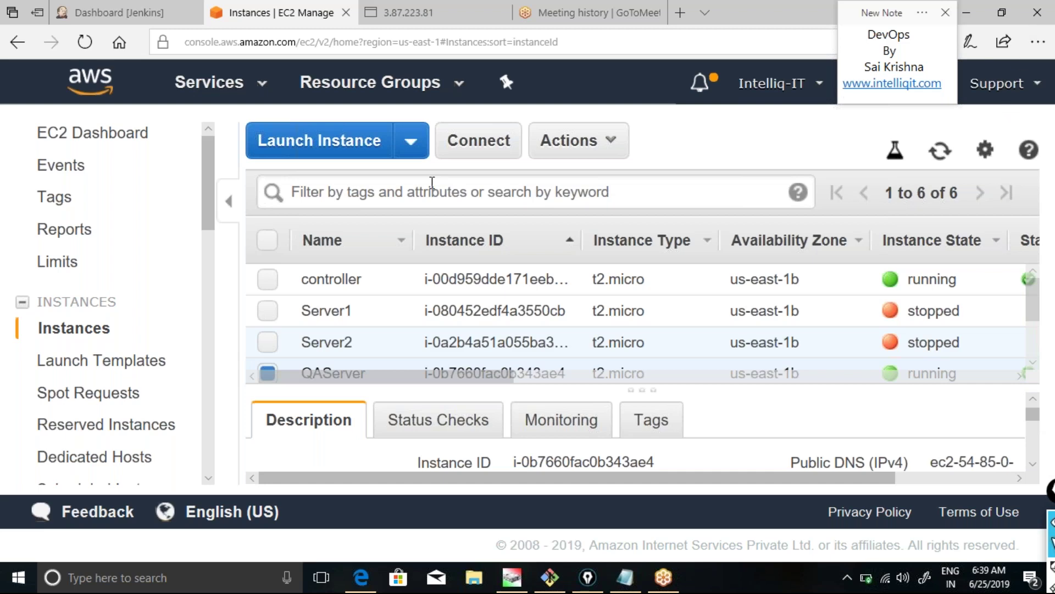
pyautogui.click(131, 16)
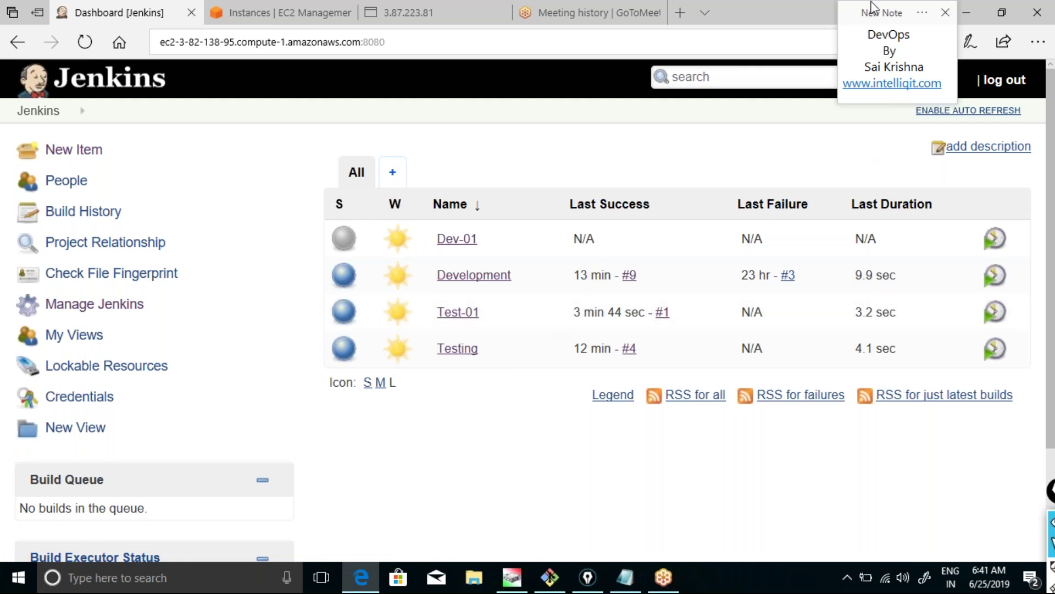
pyautogui.click(272, 12)
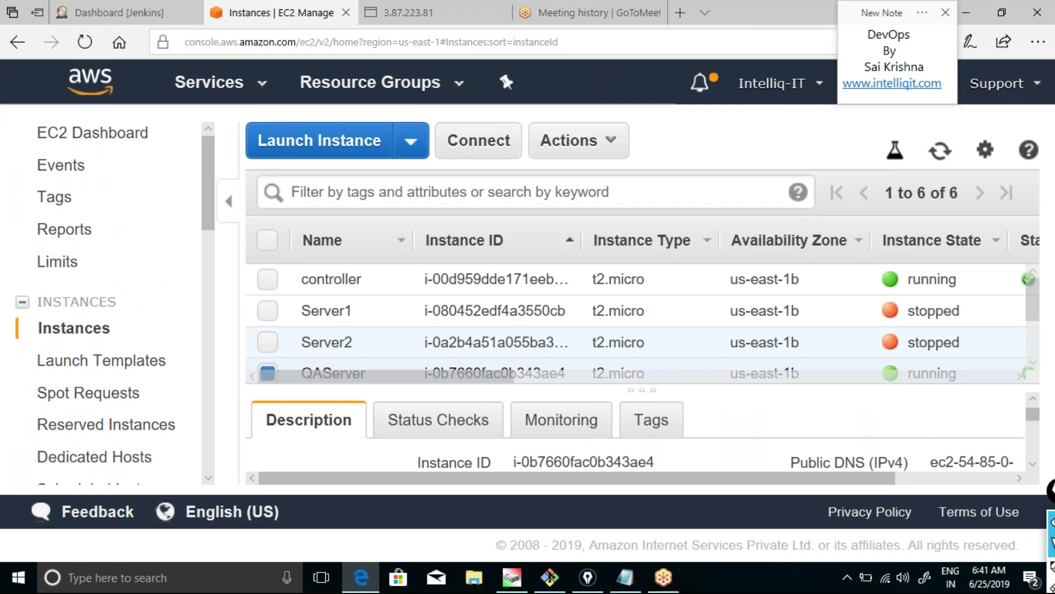
pyautogui.moveTo(893, 14); pyautogui.dragTo(1010, 33)
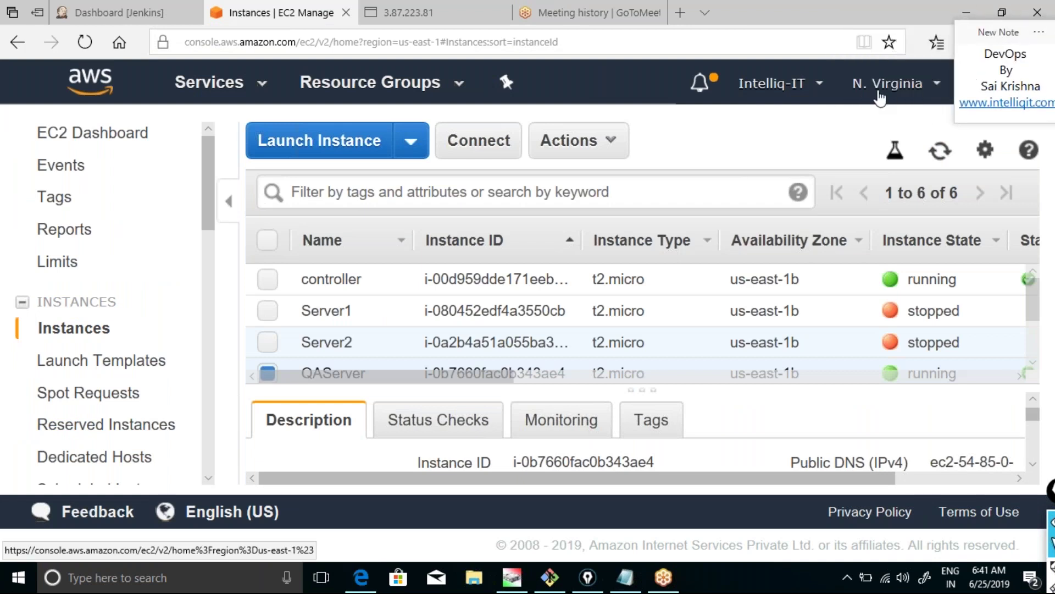
# Launch Git Bash from the Windows Start search.
pyautogui.click(75, 581)
pyautogui.write('giut')
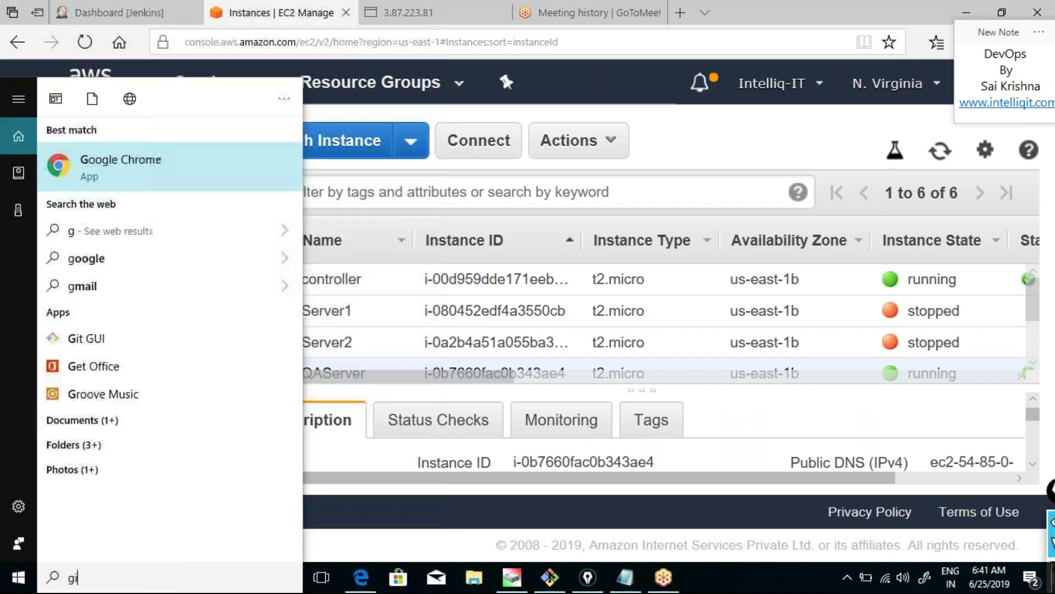
pyautogui.press('BackSpace')
pyautogui.press('BackSpace')
pyautogui.write('tba')
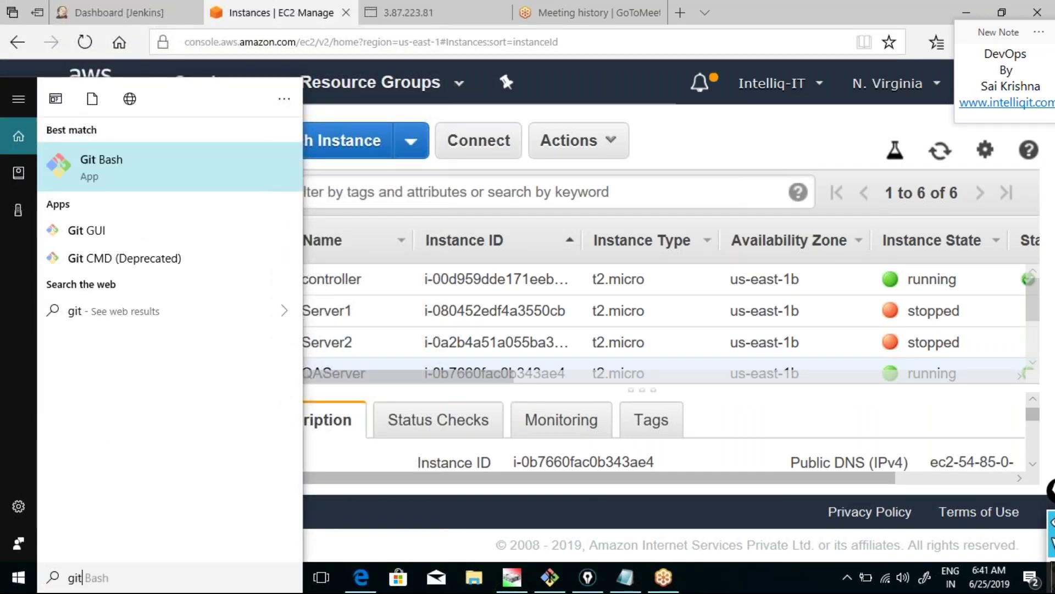
pyautogui.write('s')
pyautogui.press('Return')
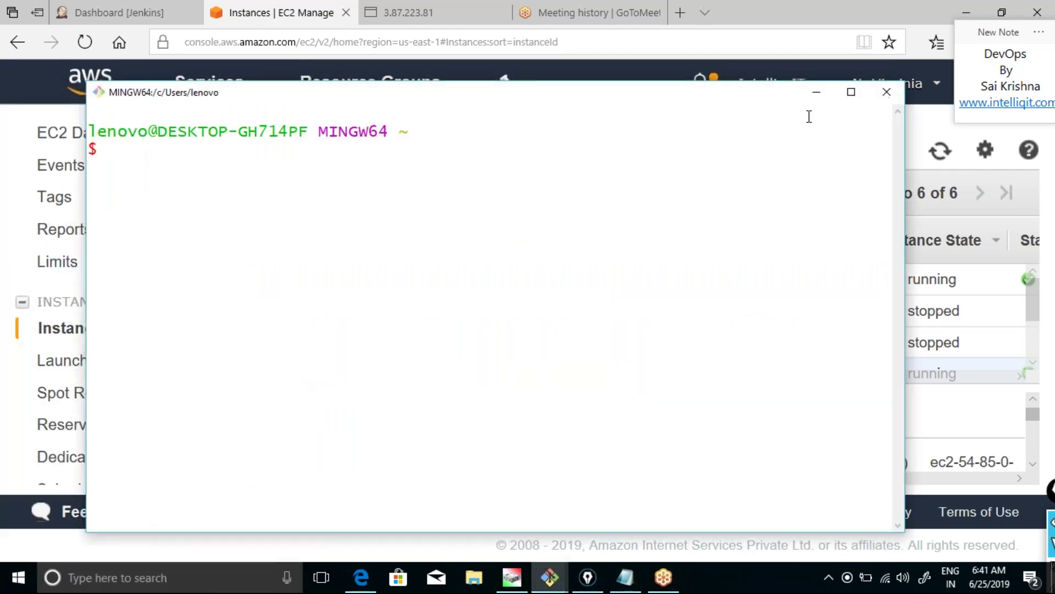
# Run cd Downloads/ in Git Bash, then minimize the terminal.
pyautogui.write('cd dow')
pyautogui.press('Tab')
pyautogui.press('Return')
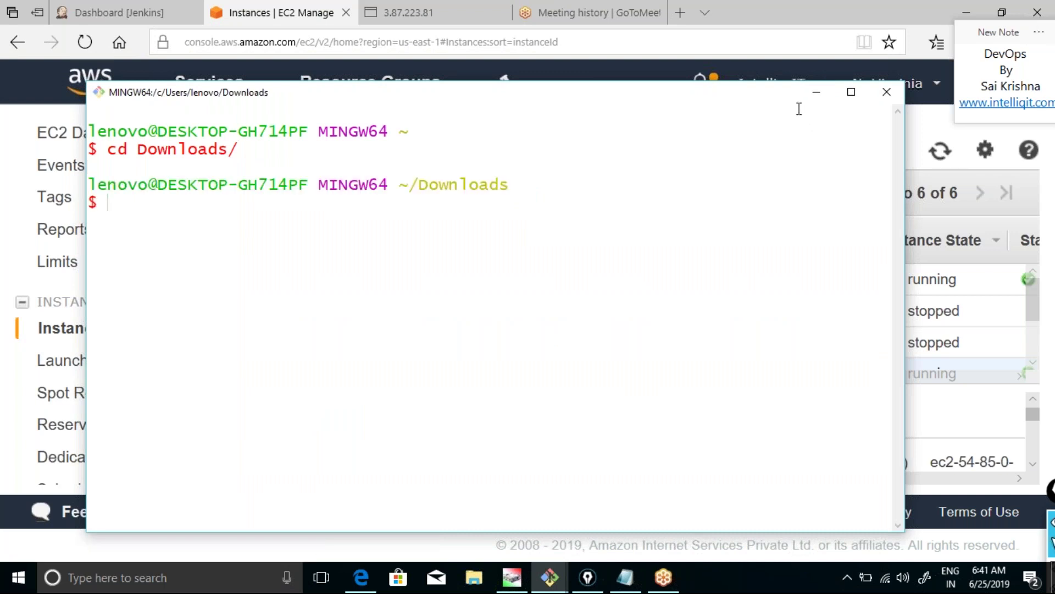
pyautogui.click(811, 98)
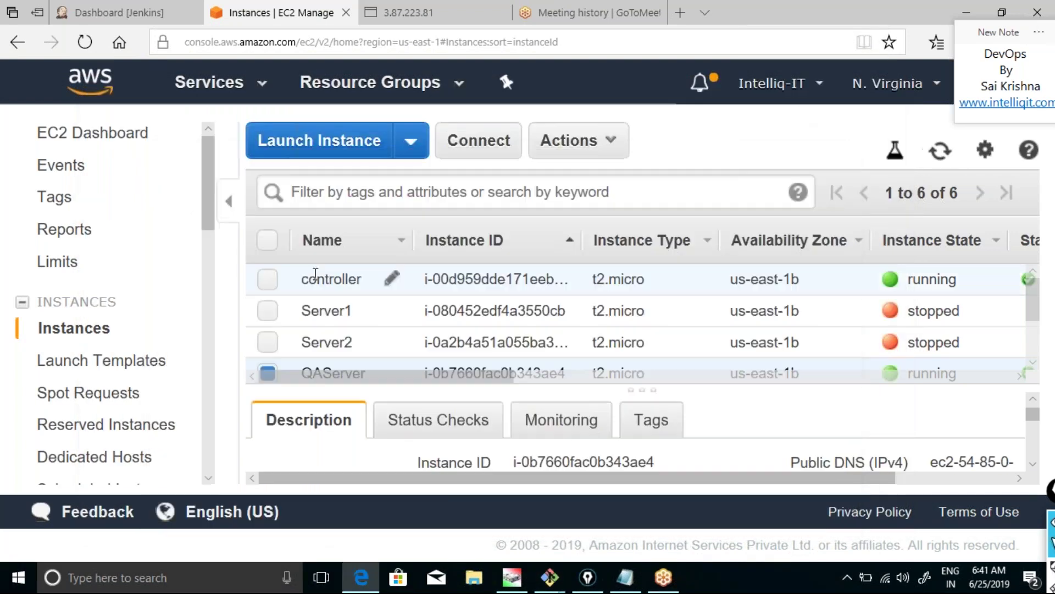
# Select only the controller instance in the EC2 instance list, deselecting QAServer.
pyautogui.click(275, 284)
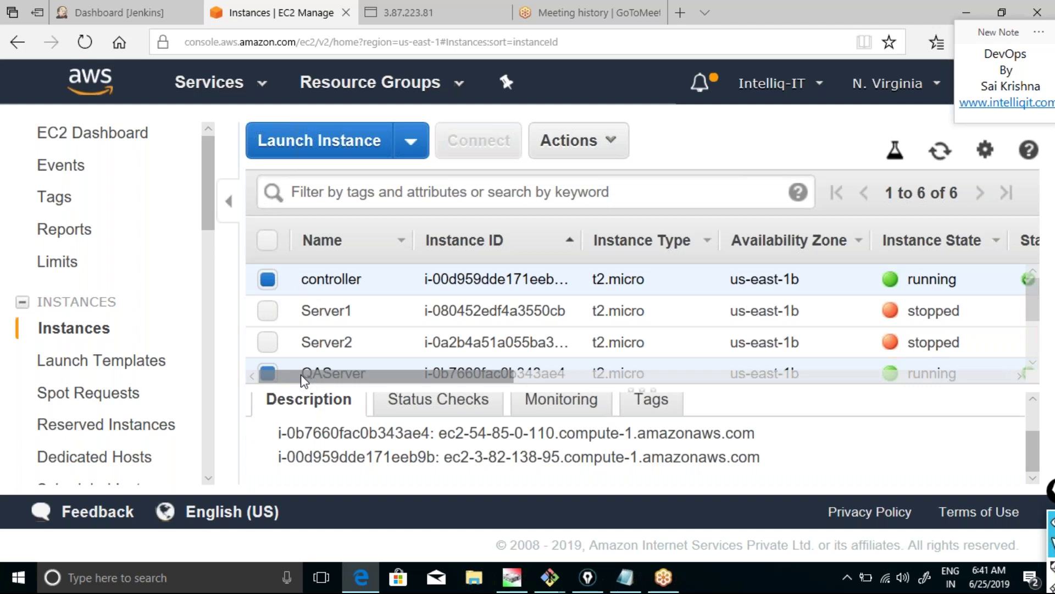
pyautogui.moveTo(295, 389); pyautogui.dragTo(294, 426)
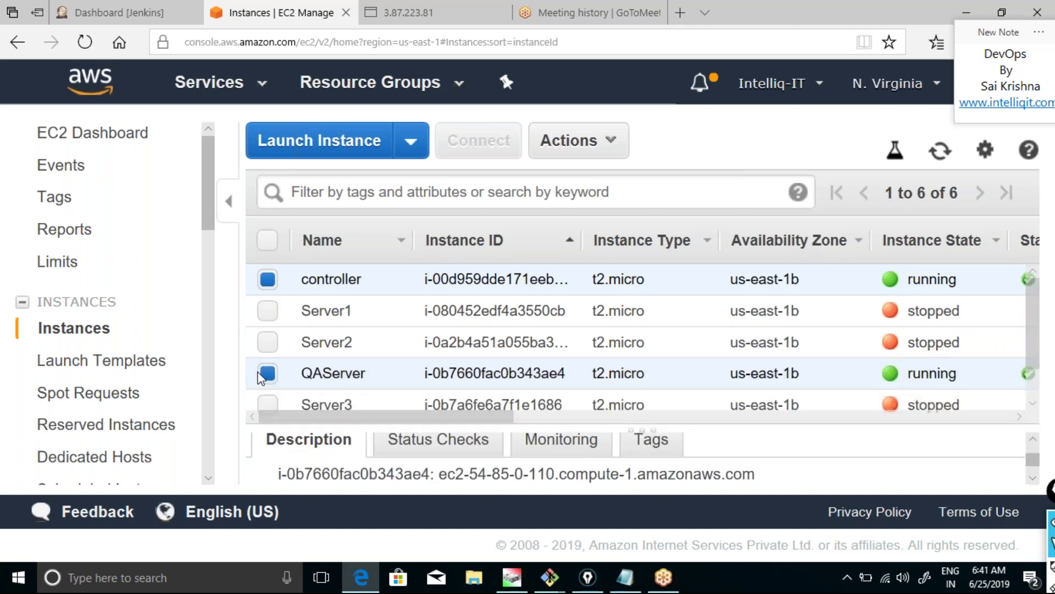
pyautogui.click(268, 373)
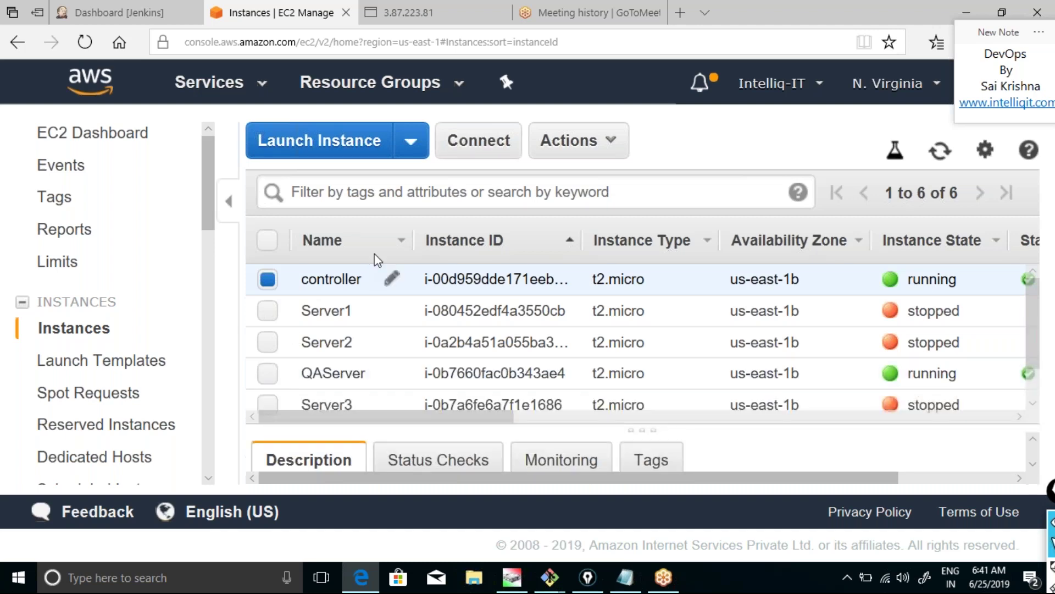
# Show the controller's connection instructions and copy its example ssh command using myjenkins.pem.
pyautogui.click(462, 156)
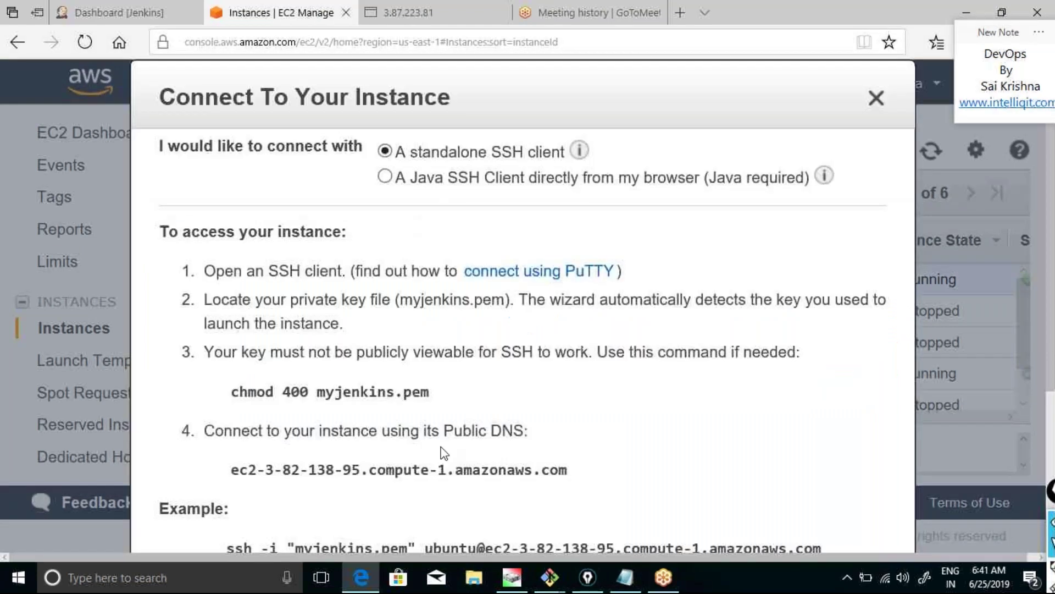
pyautogui.tripleClick(419, 551)
pyautogui.hotkey('ctrl', 'c')
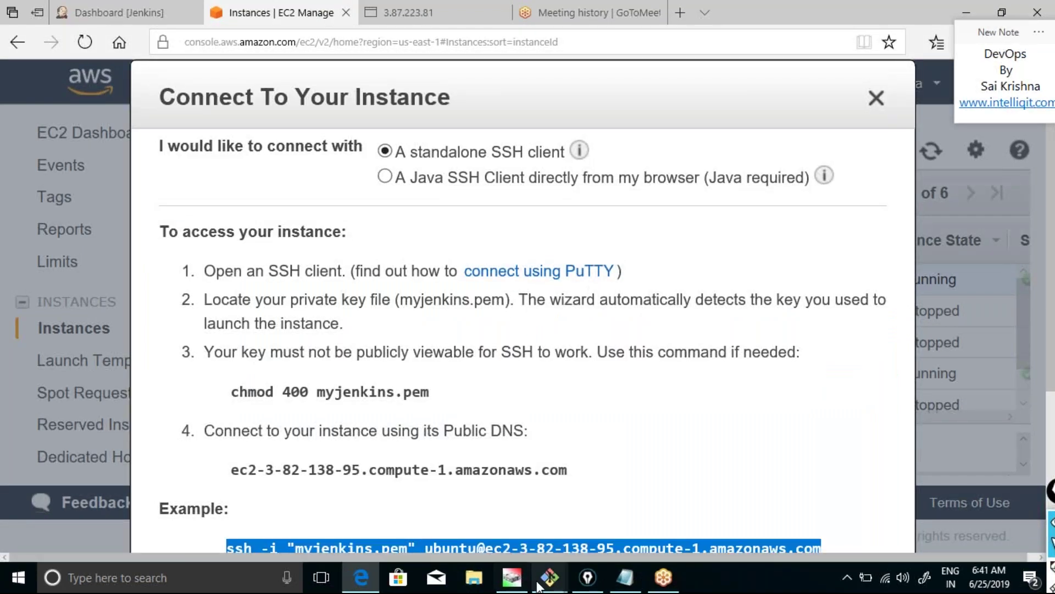
pyautogui.click(550, 570)
# Paste the ssh command into Git Bash to log into the controller as ubuntu, then clear the screen.
pyautogui.click(633, 514)
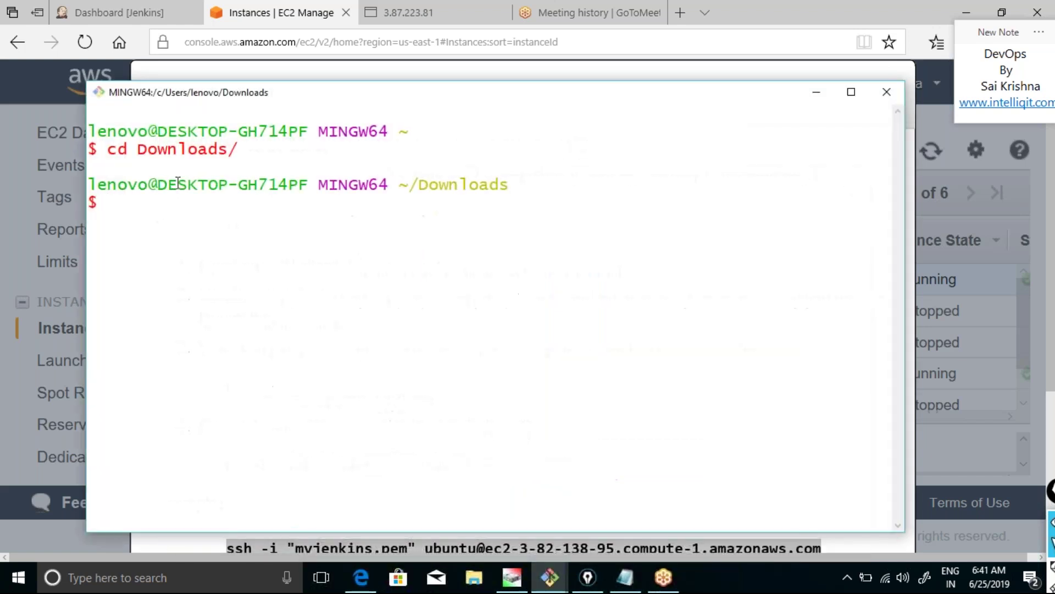
pyautogui.rightClick(176, 184)
pyautogui.click(202, 232)
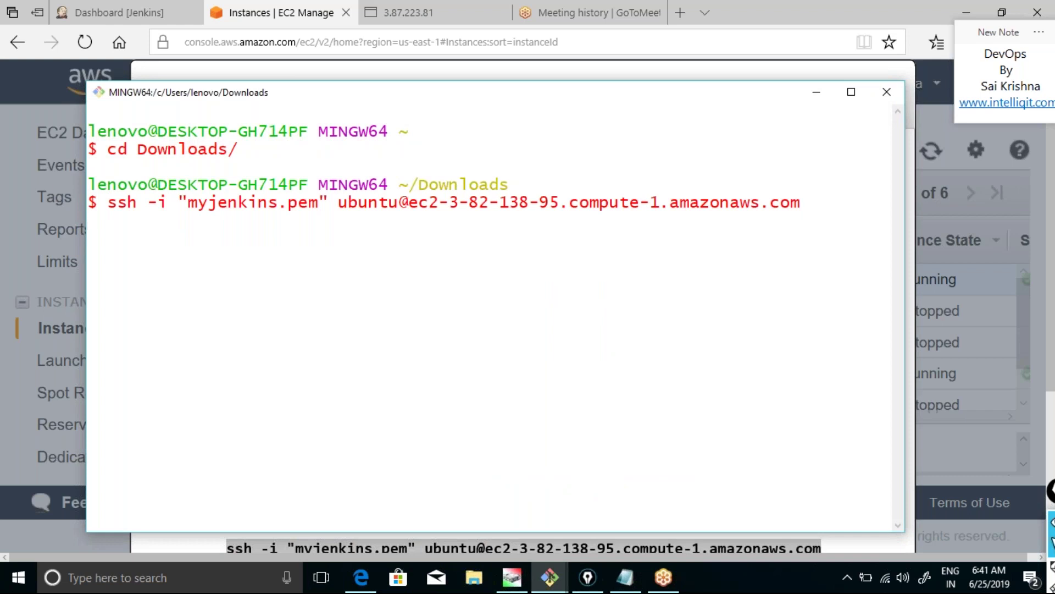
pyautogui.press('Return')
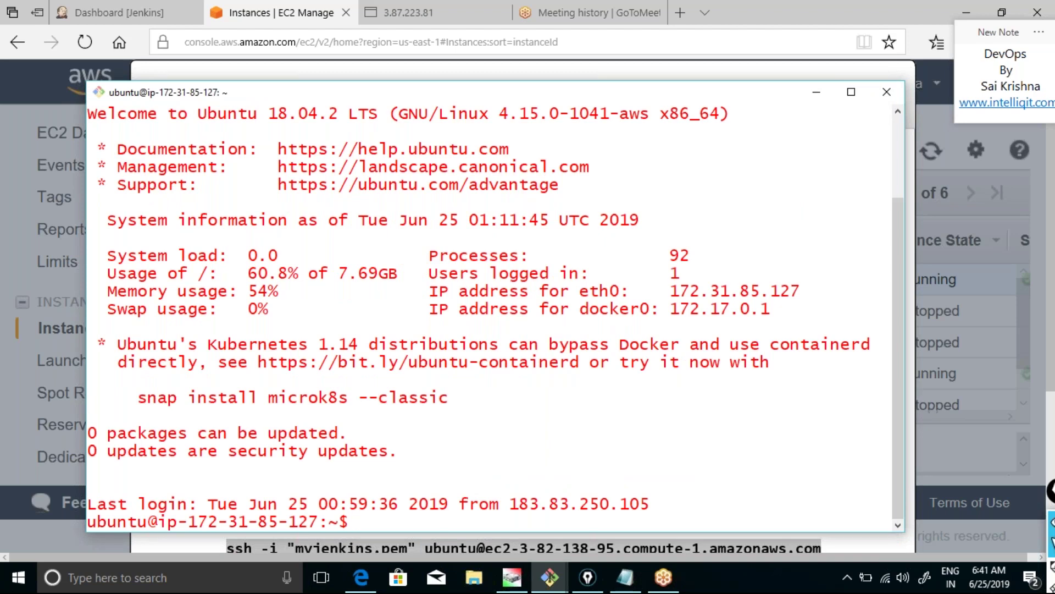
pyautogui.hotkey('ctrl', 'l')
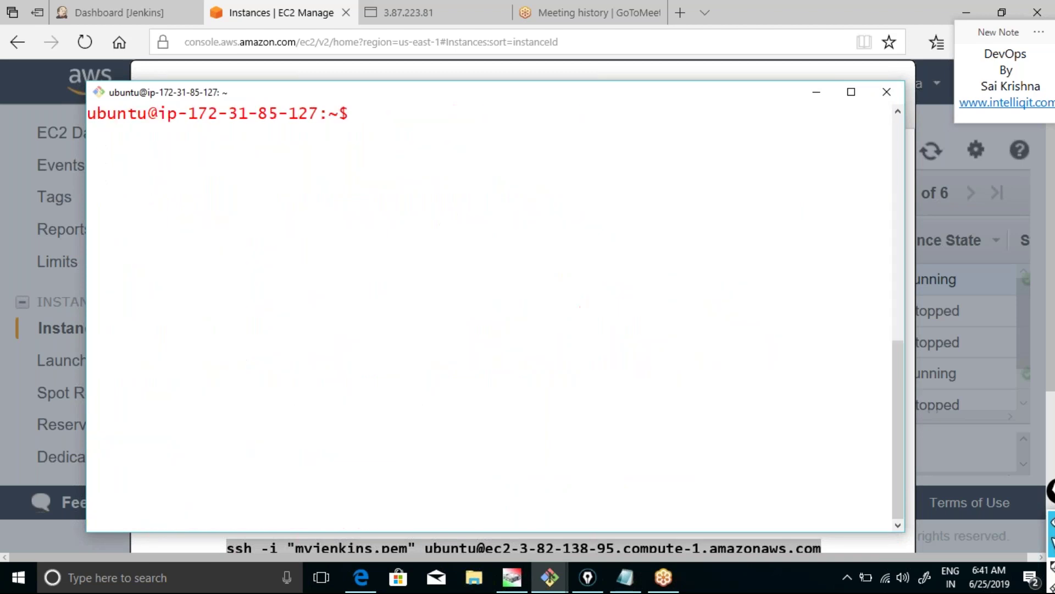
pyautogui.press('Return')
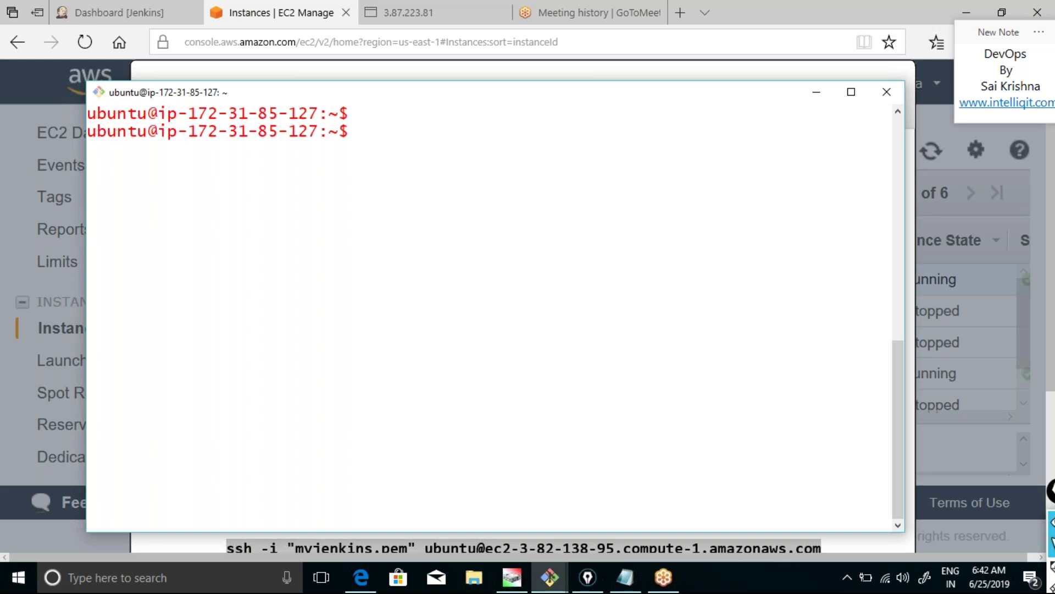
# Run date on the controller and highlight the time 01:12:27 in its output.
pyautogui.write('date')
pyautogui.press('Return')
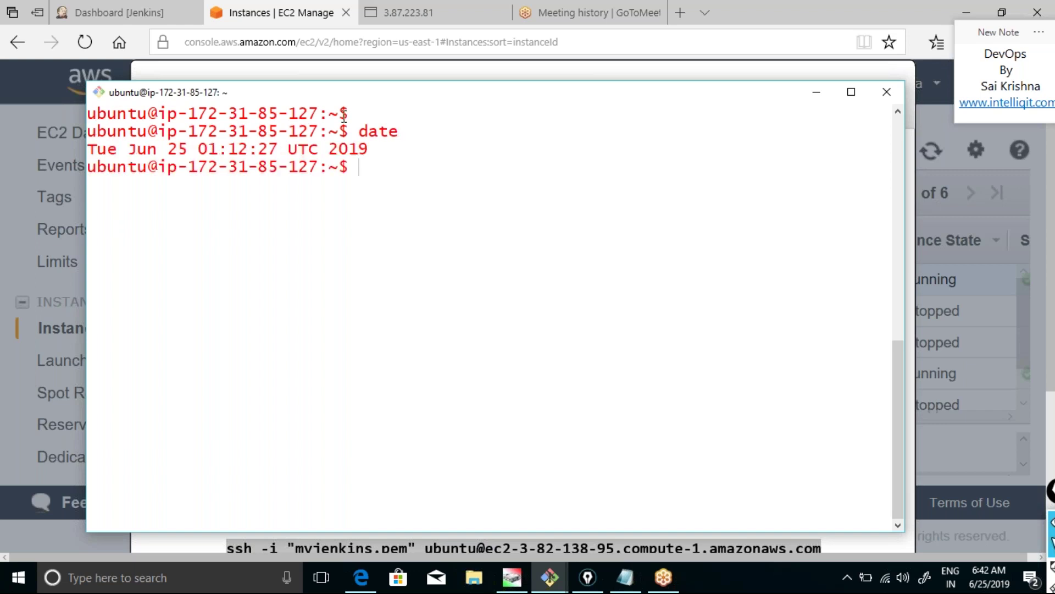
pyautogui.moveTo(128, 148); pyautogui.dragTo(261, 150)
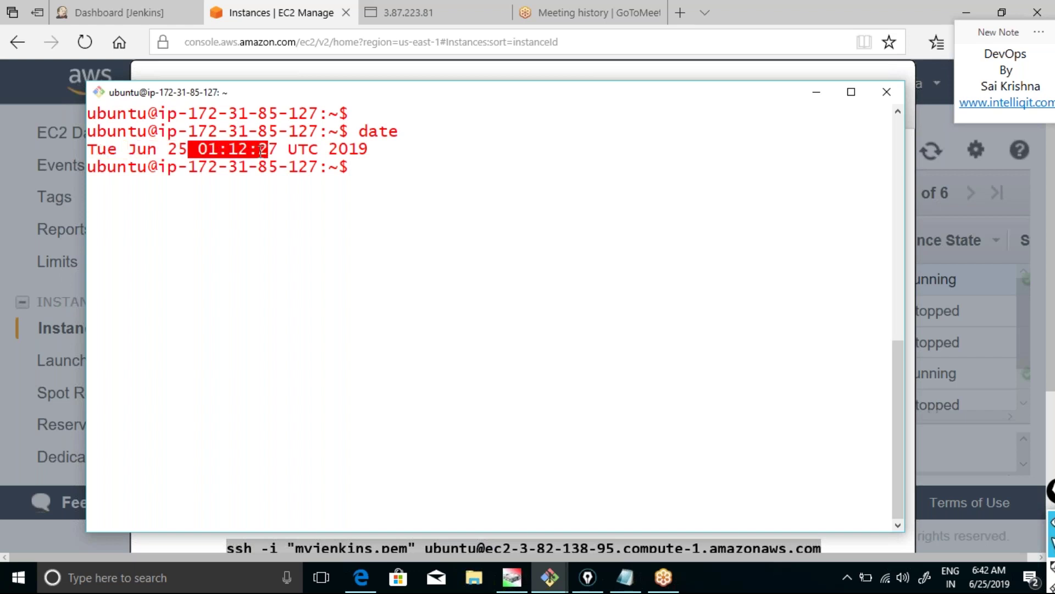
pyautogui.click(221, 153)
pyautogui.doubleClick(233, 153)
pyautogui.doubleClick(269, 153)
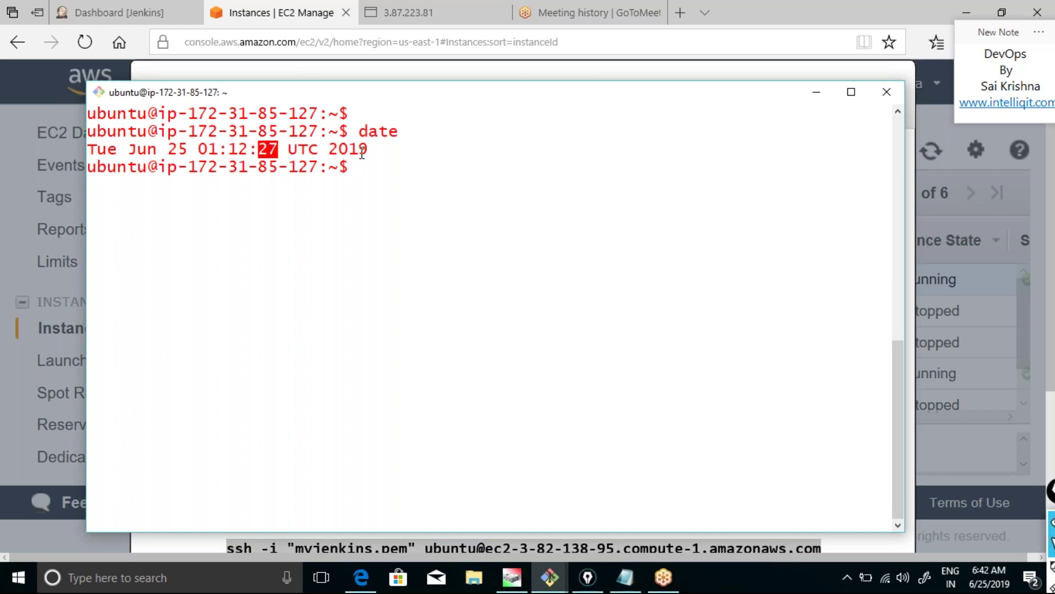